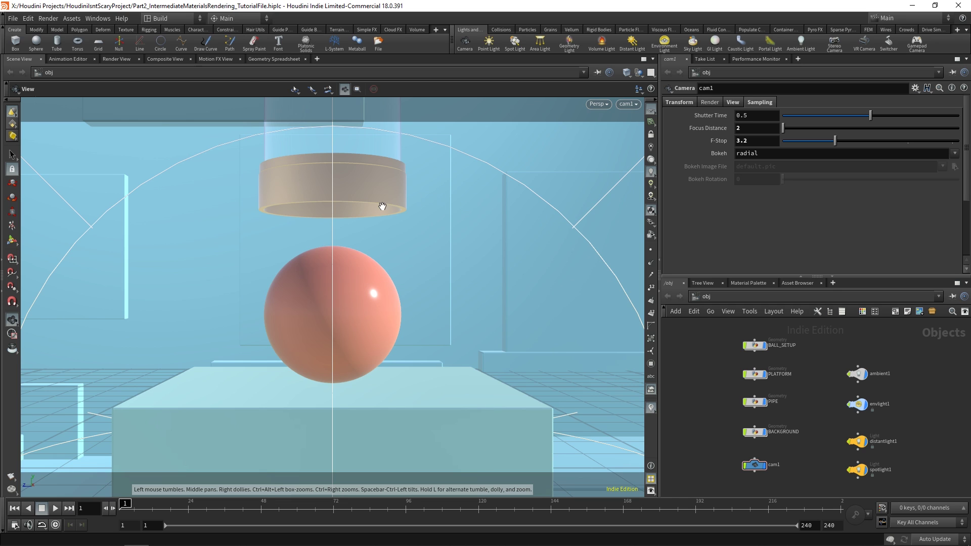
Inside BALL_SETUP, raise the ball with transform1 to a Translate Y of 1.25
left_click_drag(244, 282, 422, 348)
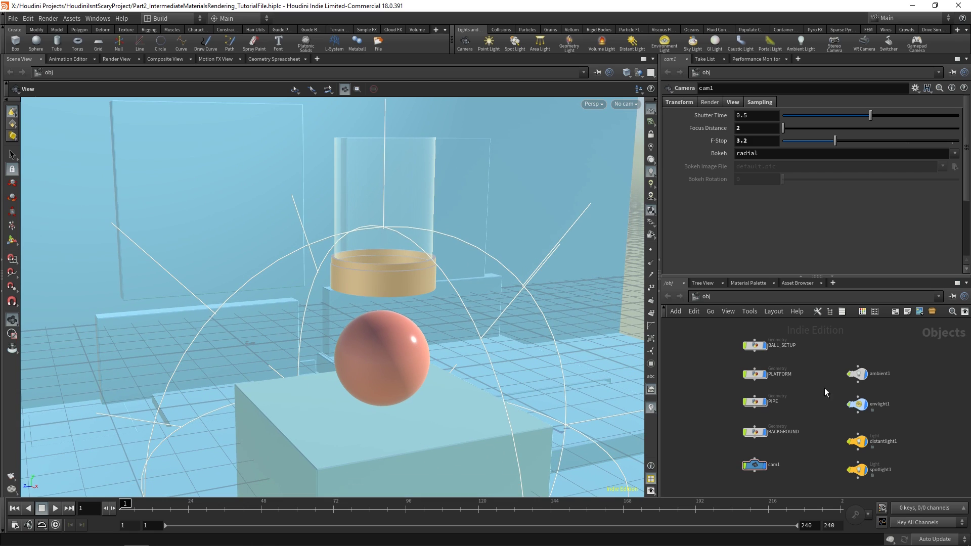
double_click(757, 349)
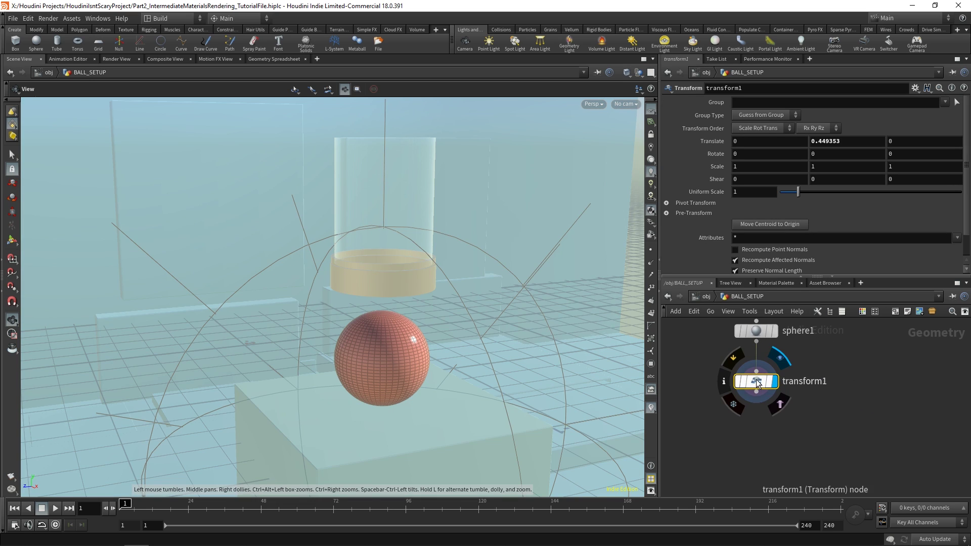
left_click_drag(509, 353, 280, 307)
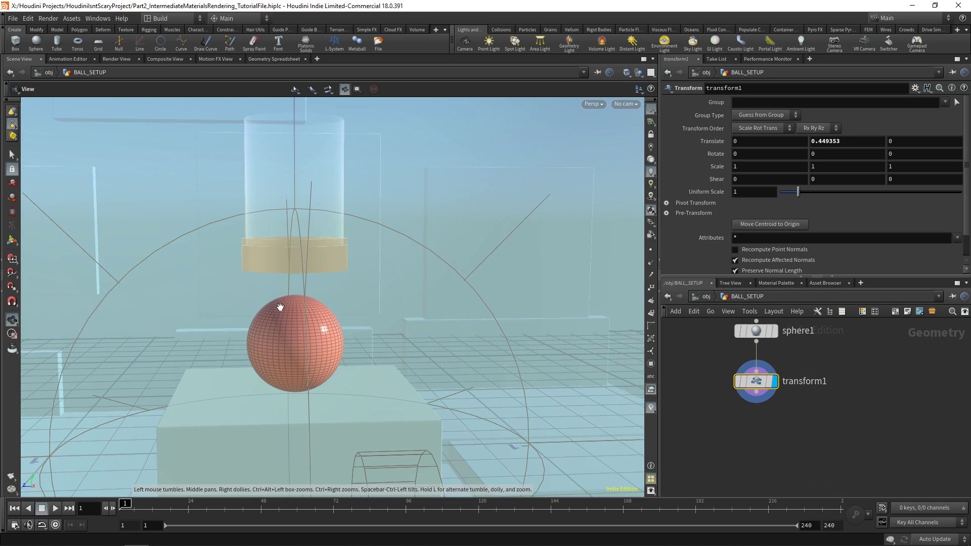
left_click(12, 240)
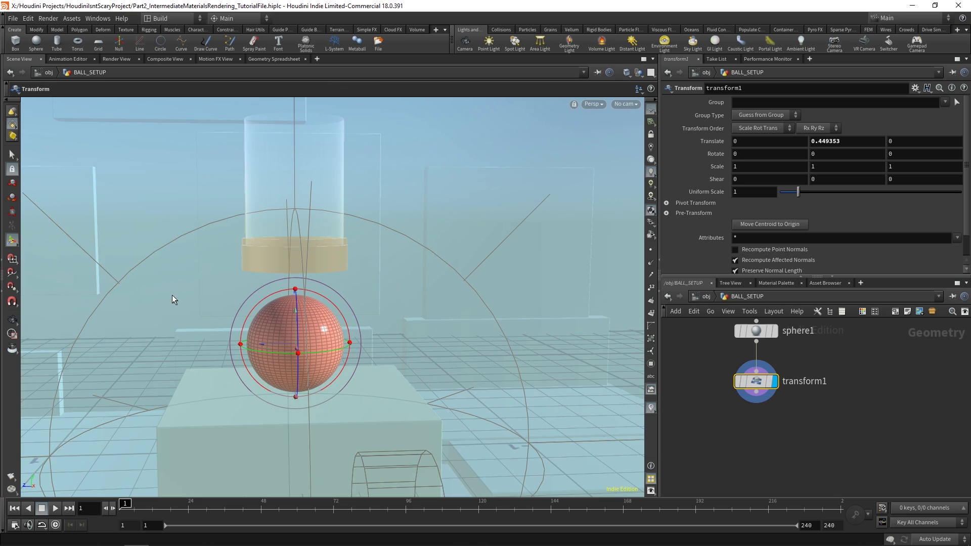
left_click_drag(174, 299, 531, 354, "alt")
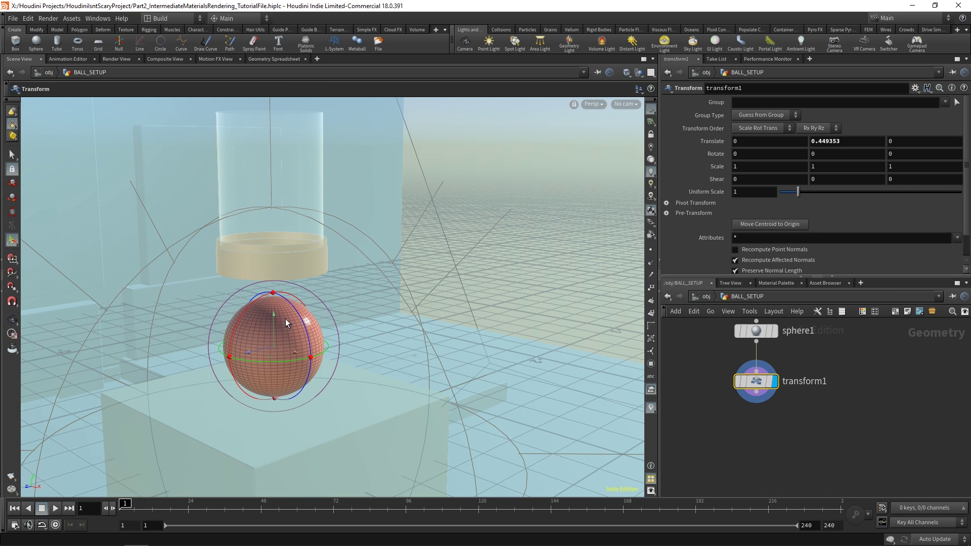
left_click_drag(273, 319, 282, 83)
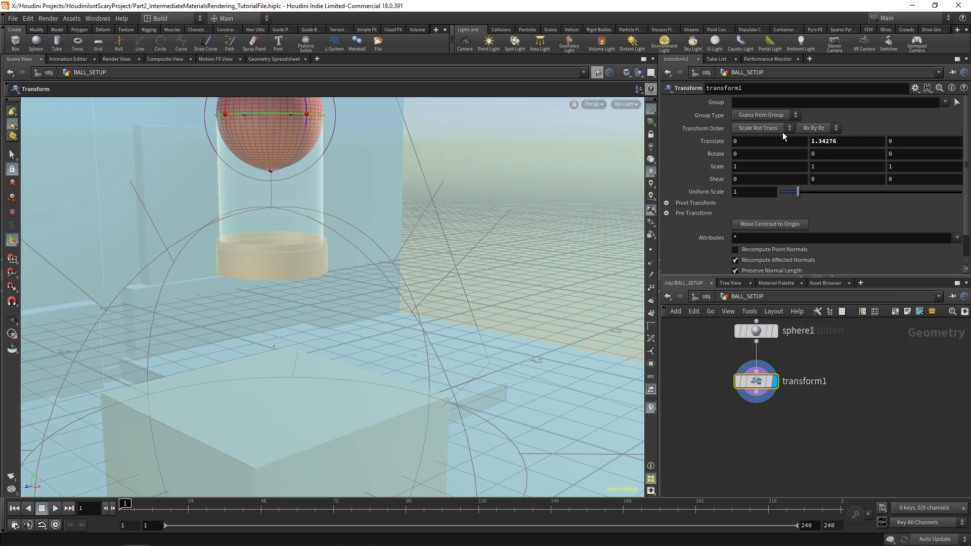
type("1.25")
key("Return")
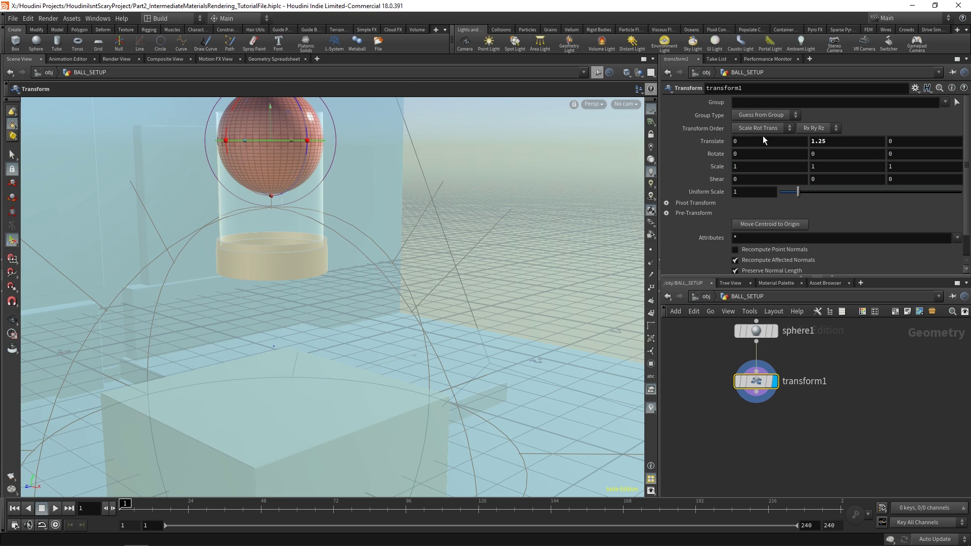
View the scene through cam1 and orbit in close to the sphere
left_click(626, 104)
left_click(645, 150)
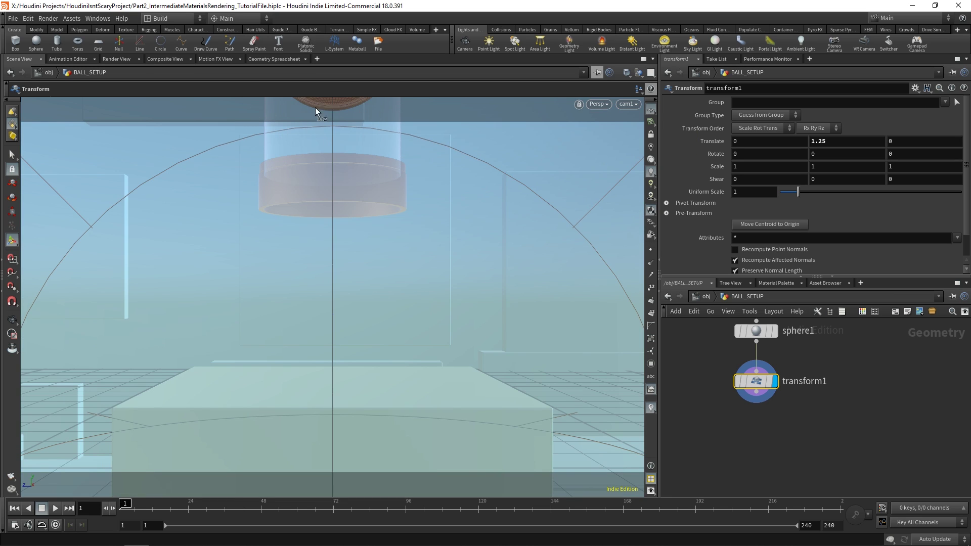
key("Escape")
left_click_drag(296, 111, 379, 227)
Shrink the ball to a Uniform Scale of 0.95
key("Return")
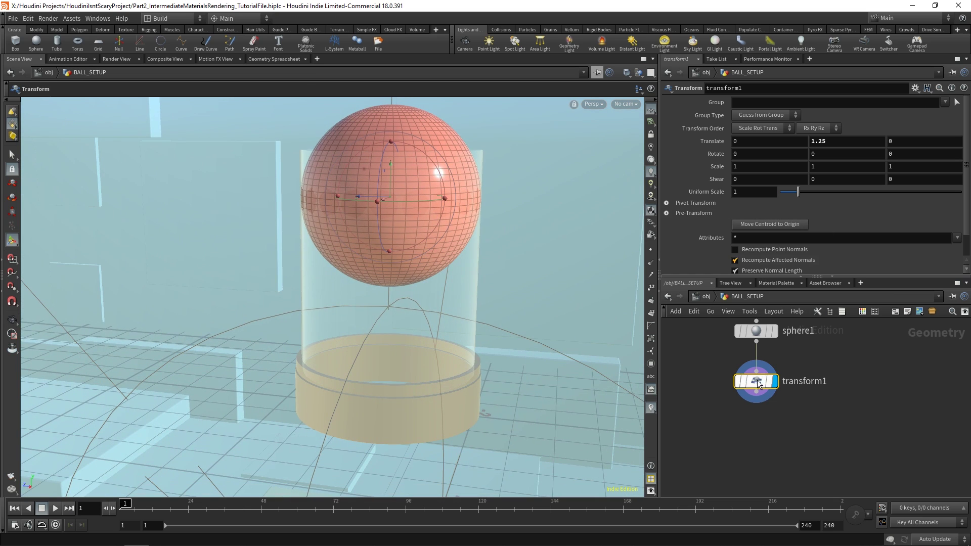
left_click(745, 191)
type("0.")
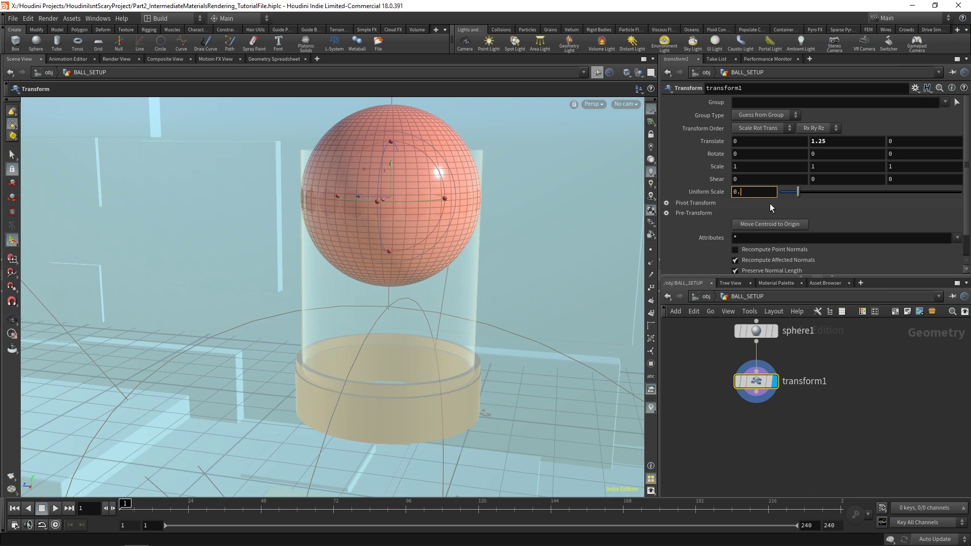
key("Return")
key("Escape")
mouse_move(434, 167)
left_mouse_down()
mouse_move(453, 156)
mouse_move(427, 140)
mouse_move(431, 152)
left_mouse_up()
key("Return")
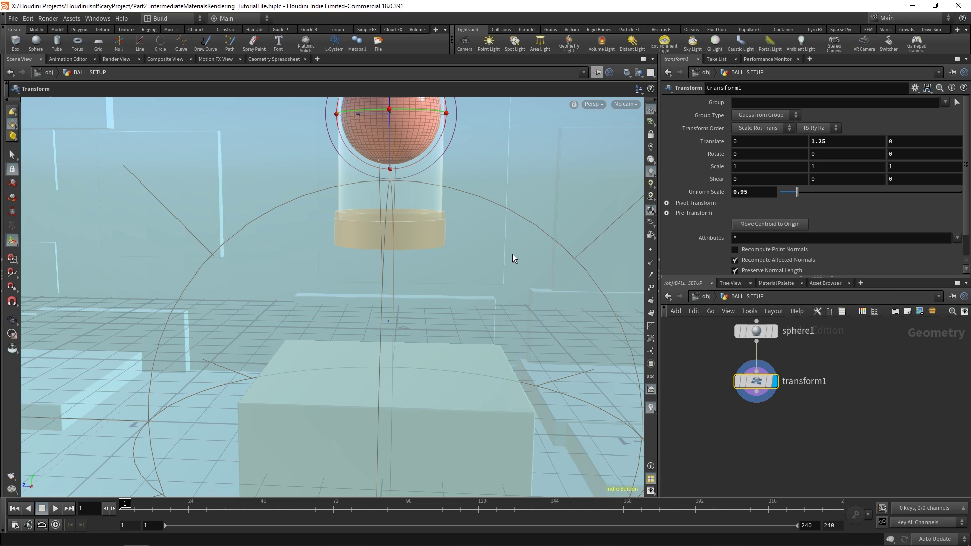
left_click_drag(780, 473, 782, 477)
Add a Null below transform1 named BALL_SETUP_OUT
key("Tab")
key("Return")
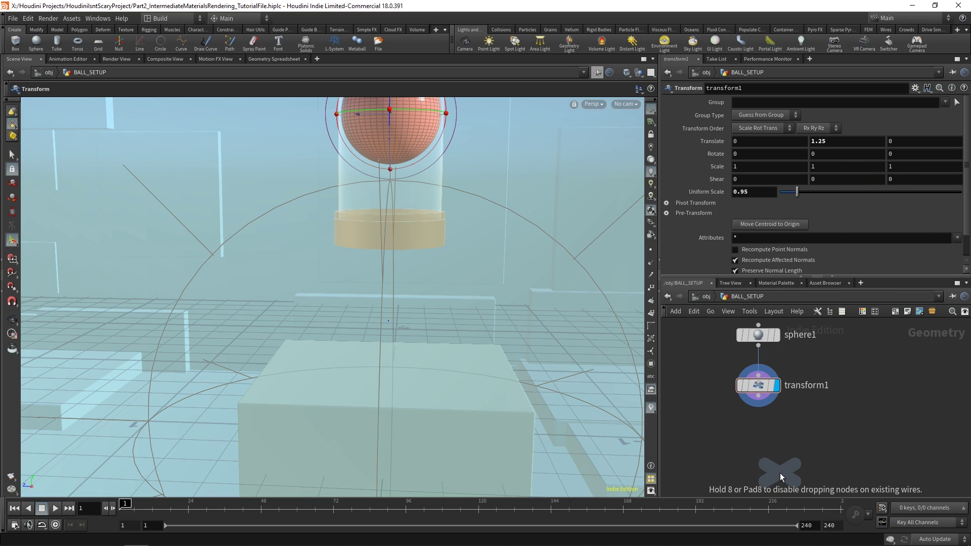
left_click(758, 466)
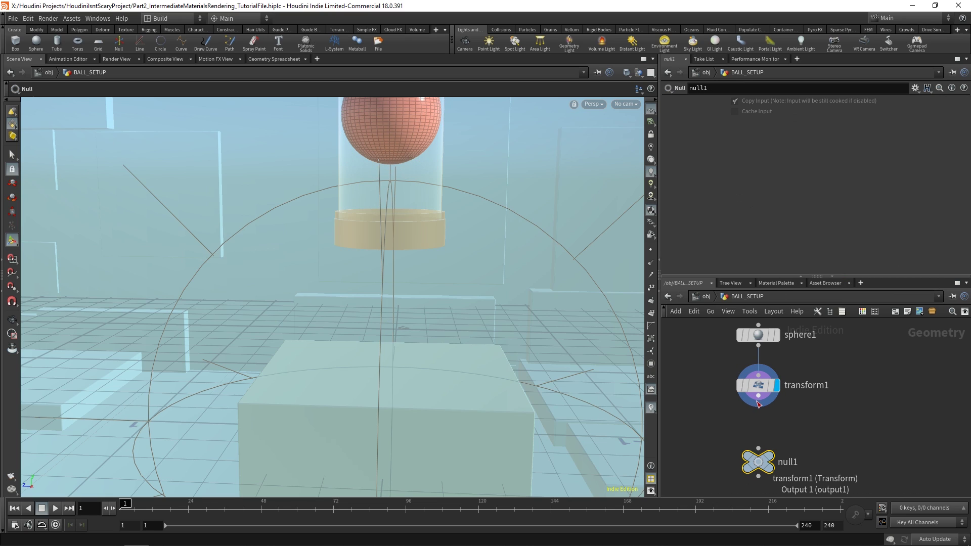
double_click(782, 463)
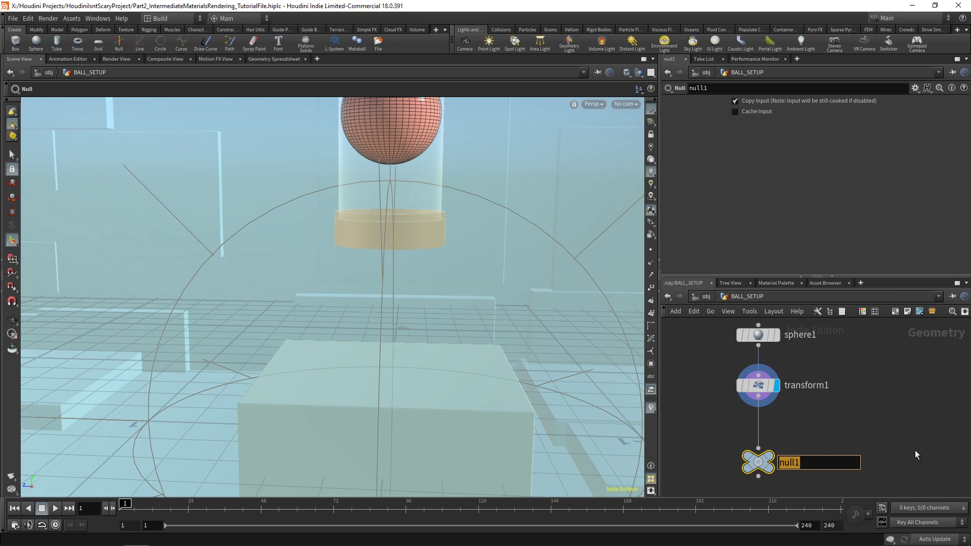
type("BALL_SETUP_OUT")
key("Return")
Return to /obj and turn off BALL_SETUP's display flag
left_click(706, 296)
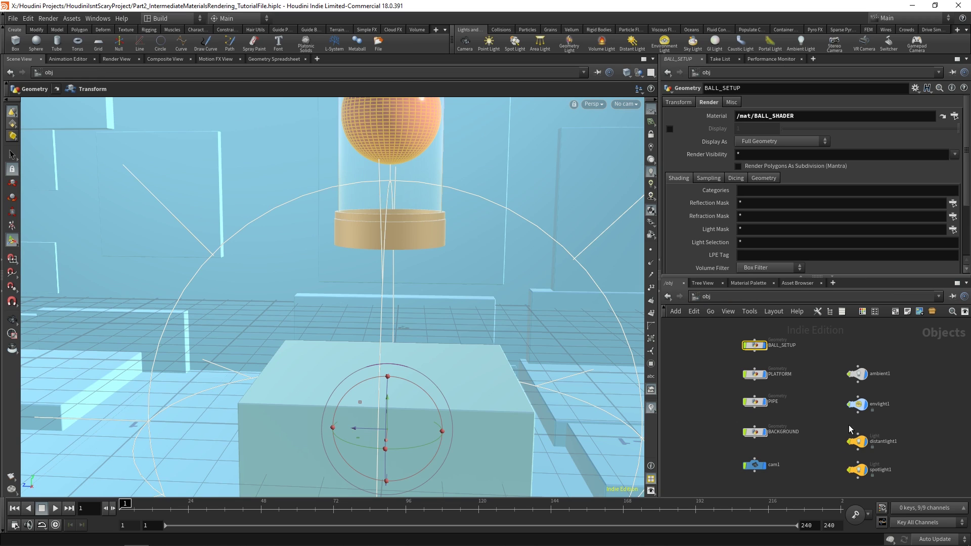
left_click(764, 346)
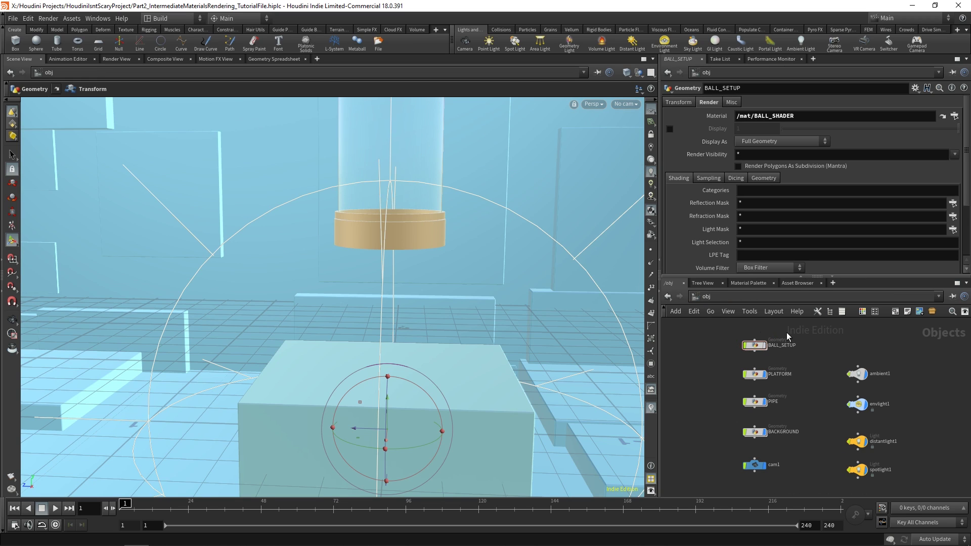
middle_click_drag(822, 350, 792, 388)
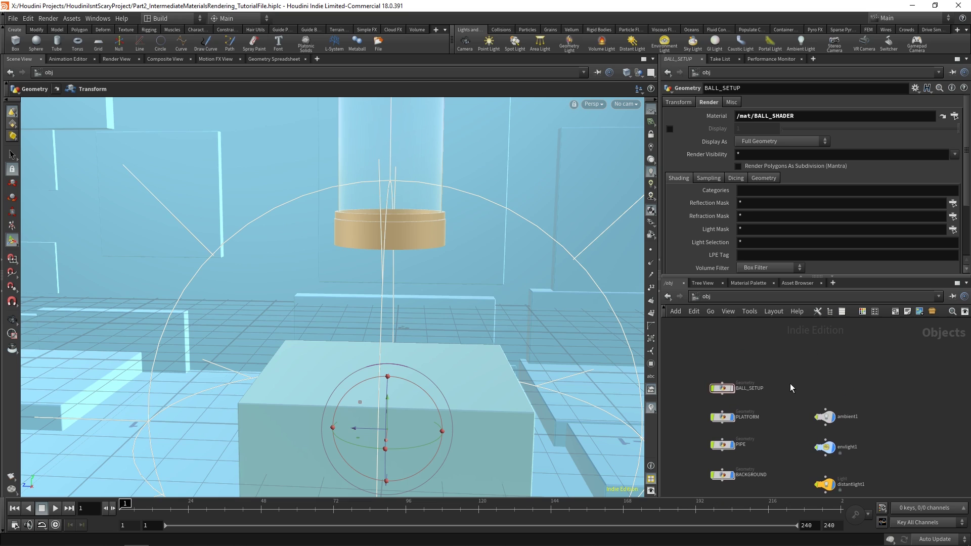
Add a DOP Network beside BALL_SETUP named BALL_RIGID_DYNAMICS
key("Tab")
type("d")
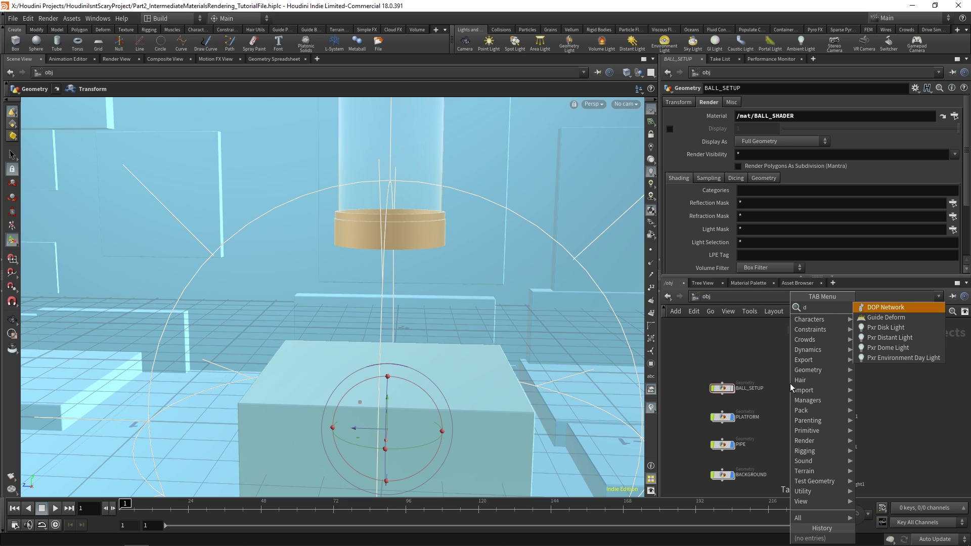
type("op")
key("Return")
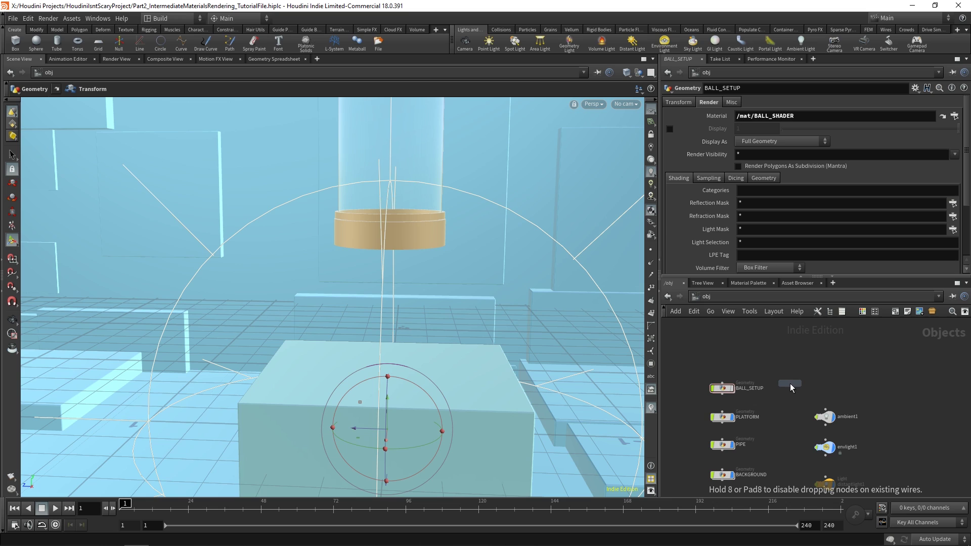
left_click(785, 389)
scroll(781, 391, "up", 3)
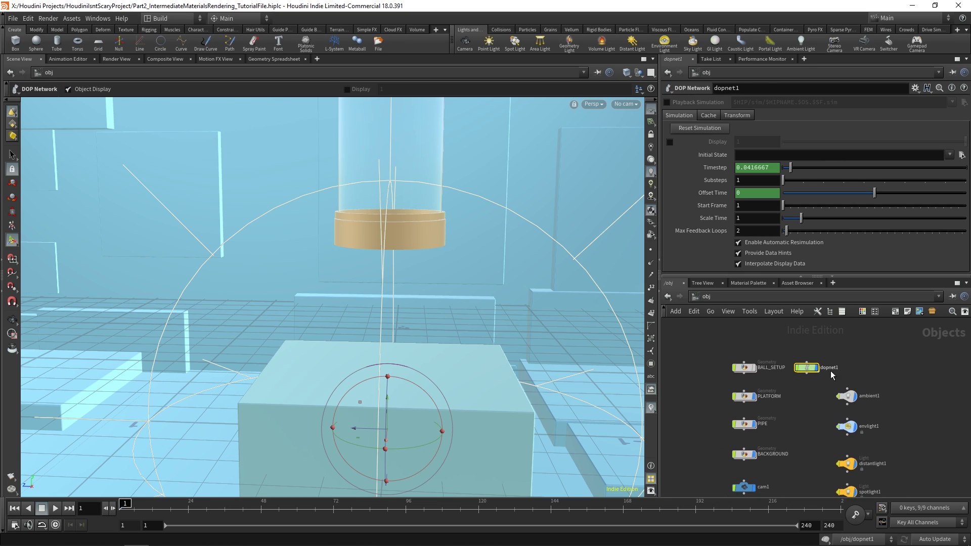
double_click(834, 364)
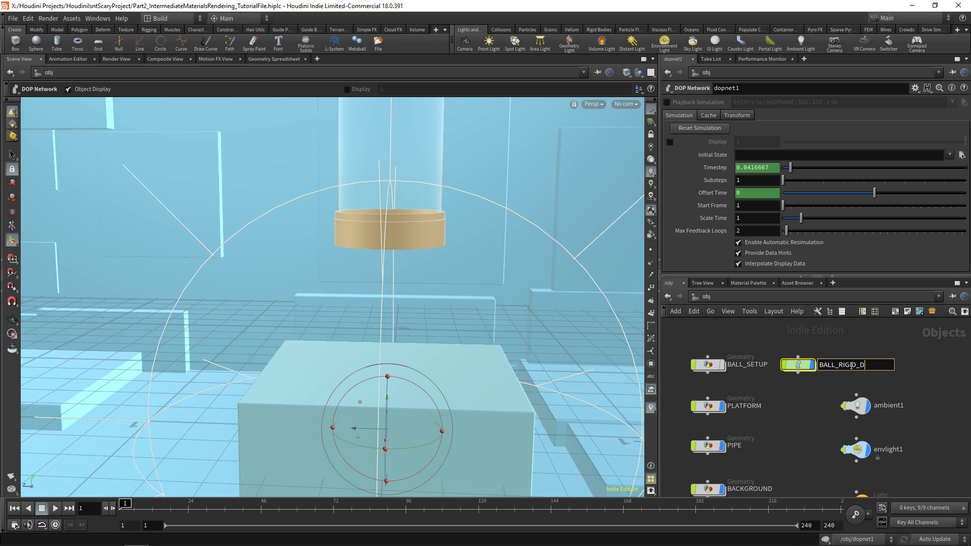
type("BALL_RIGID_DYNAMICS")
key("Return")
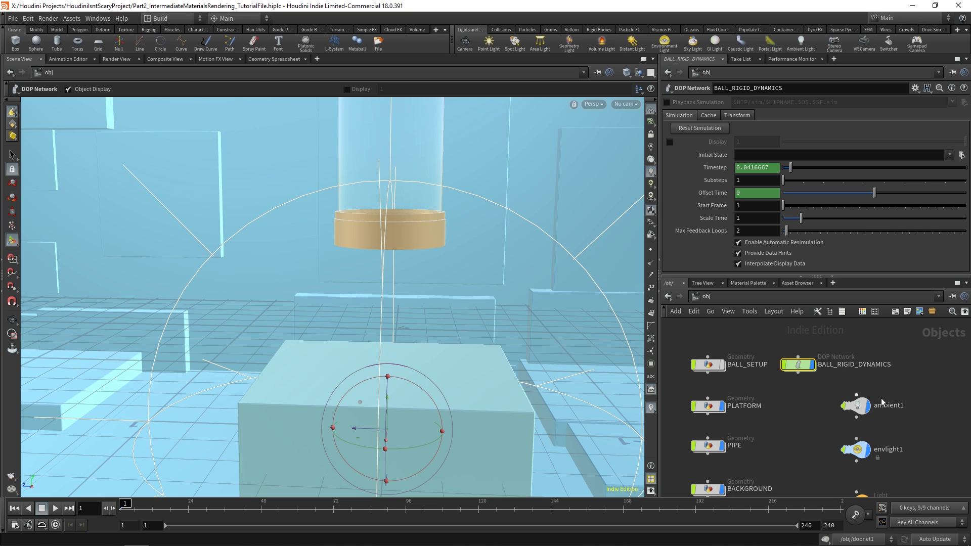
Inside BALL_RIGID_DYNAMICS, place rigidbodysolver1 above output and wire it into output
double_click(804, 365)
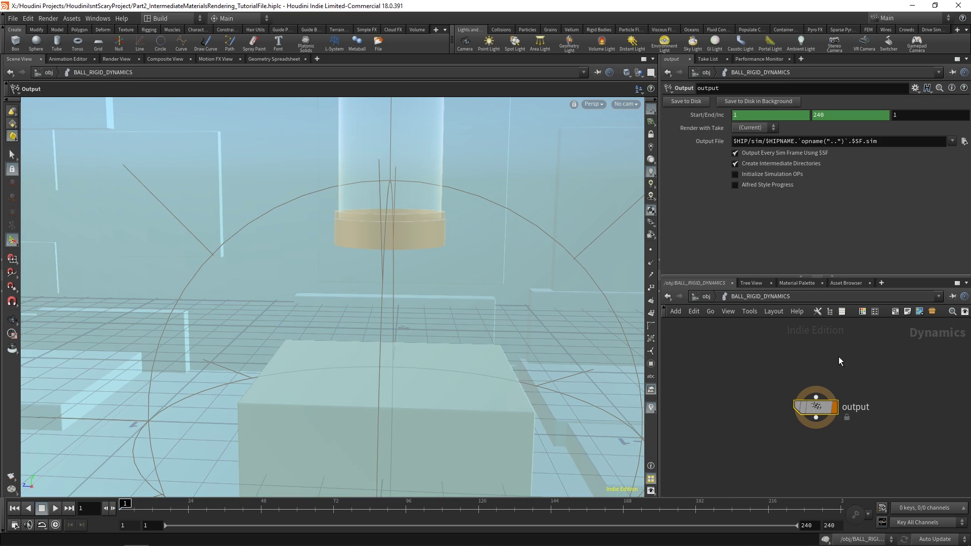
middle_click_drag(838, 357, 836, 405)
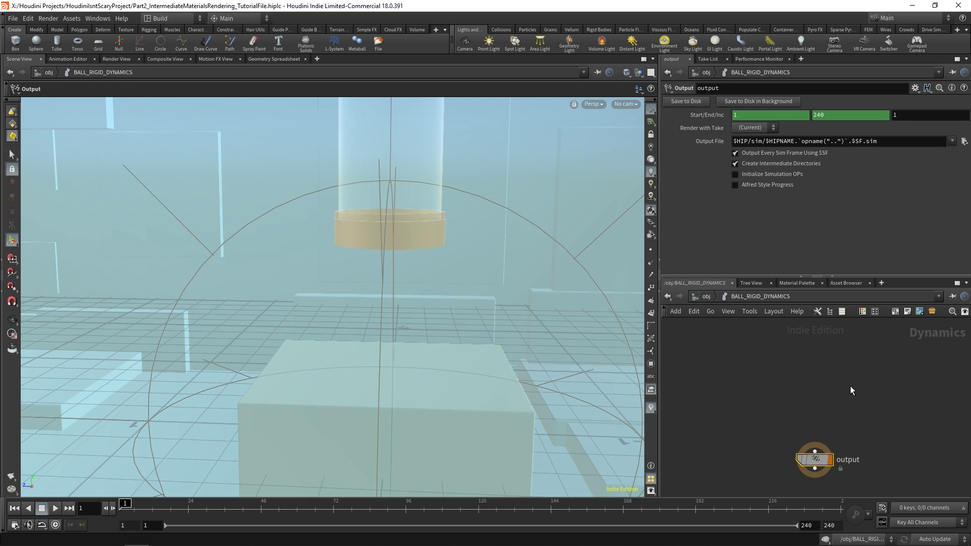
key("Tab")
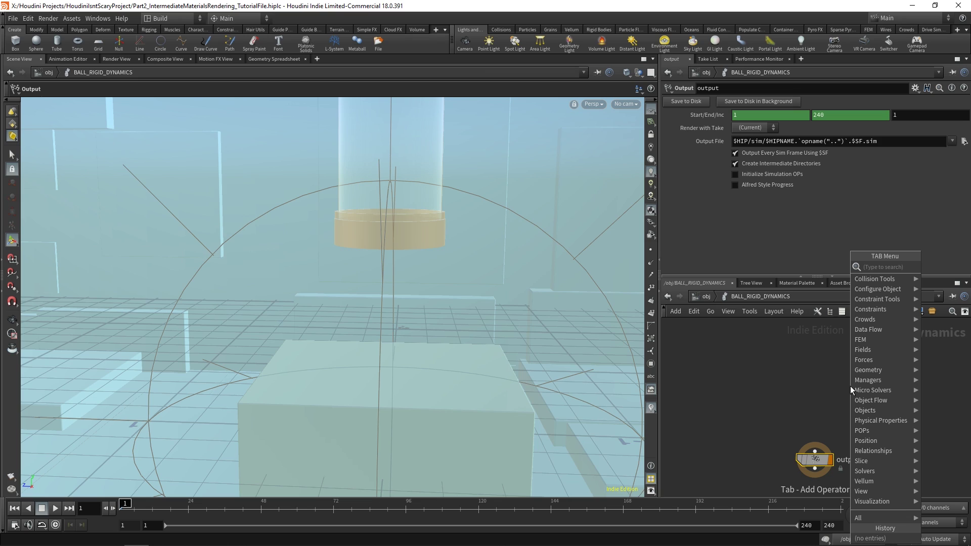
type("rigid bo")
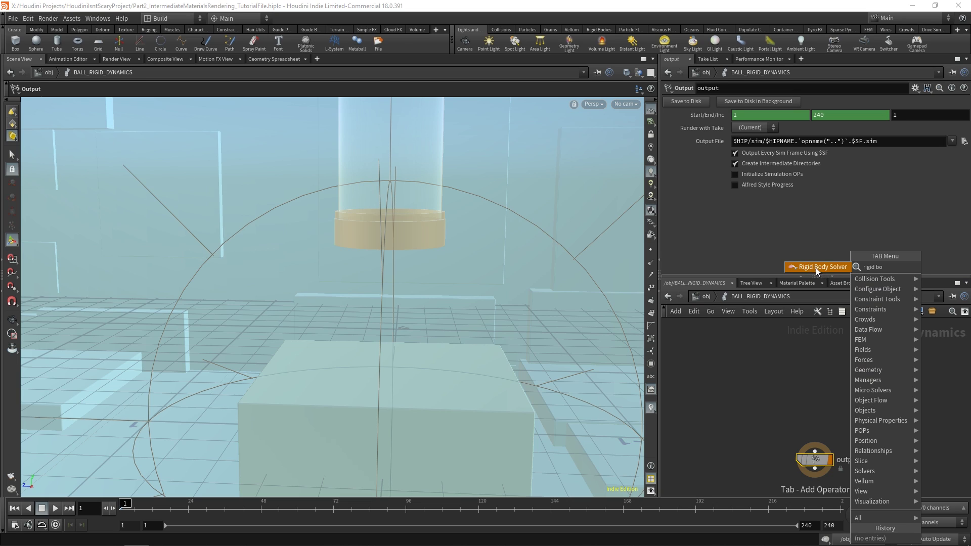
left_click(816, 267)
left_click(812, 391)
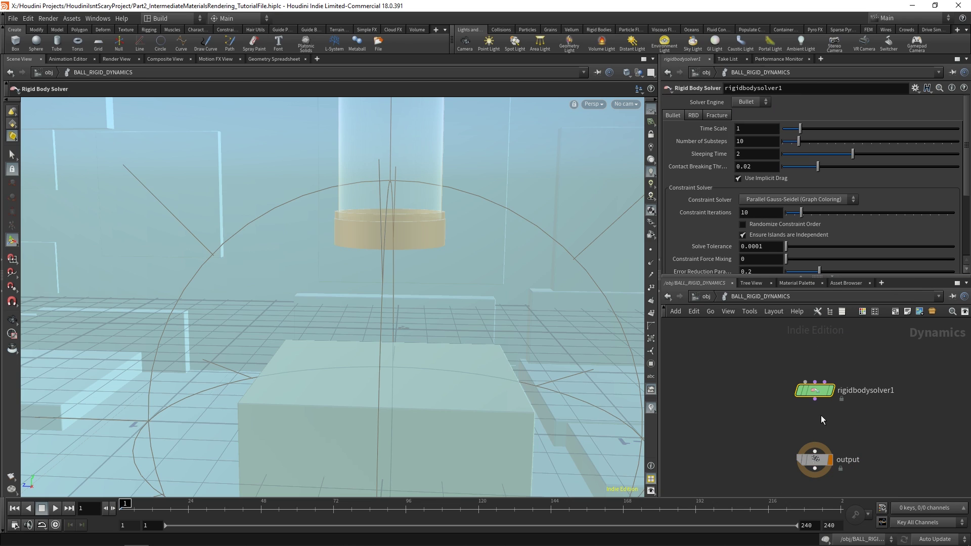
left_click(815, 400)
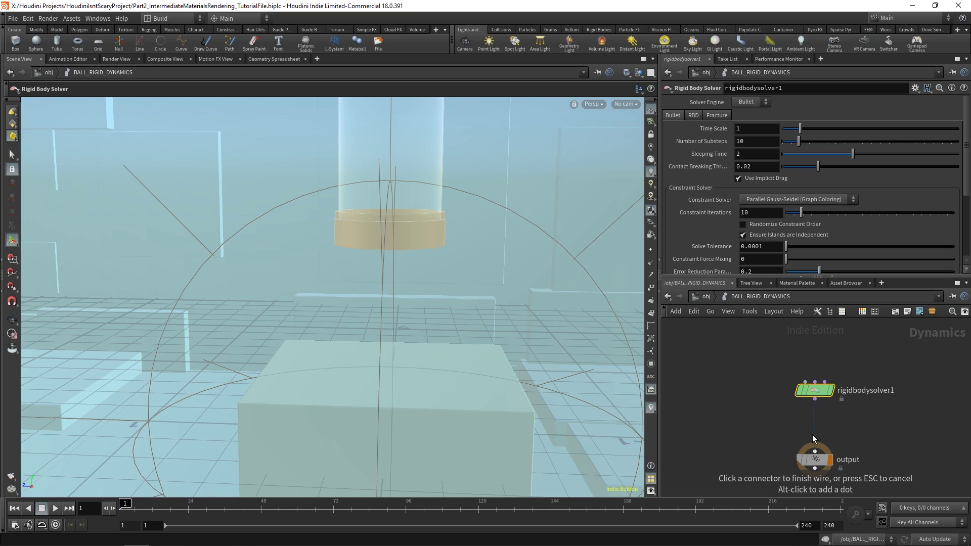
left_click(815, 451)
scroll(838, 368, "down", 1)
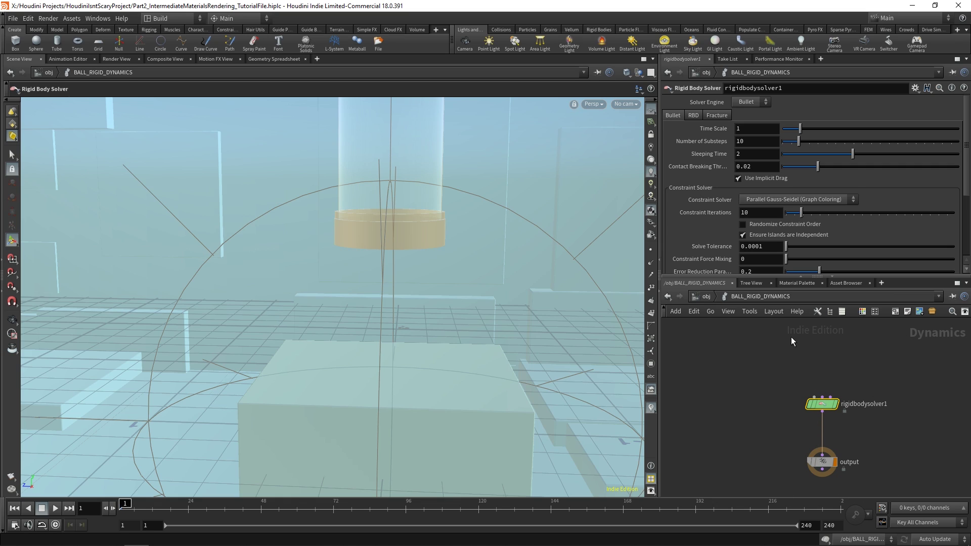
Add an RBD Object node and wire it into rigidbodysolver1
key("Tab")
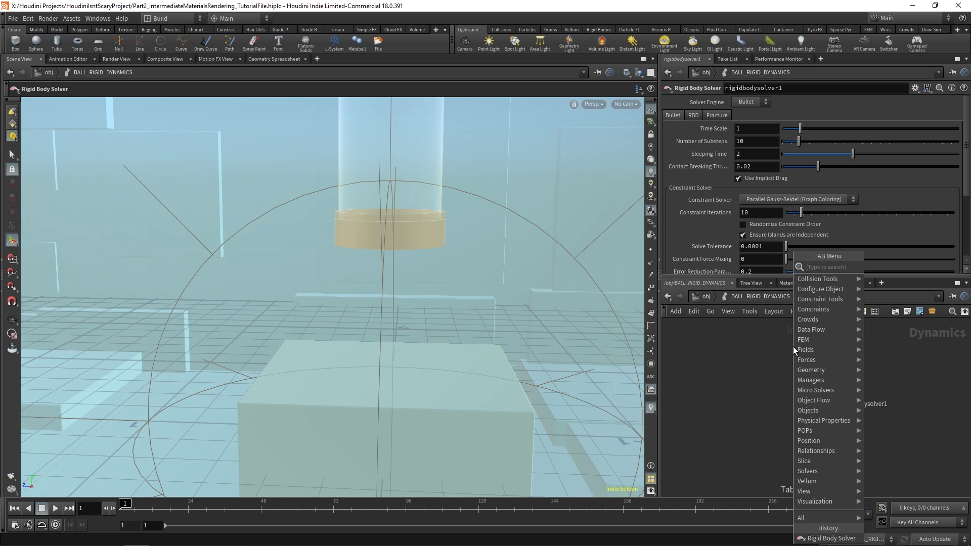
type("rbd")
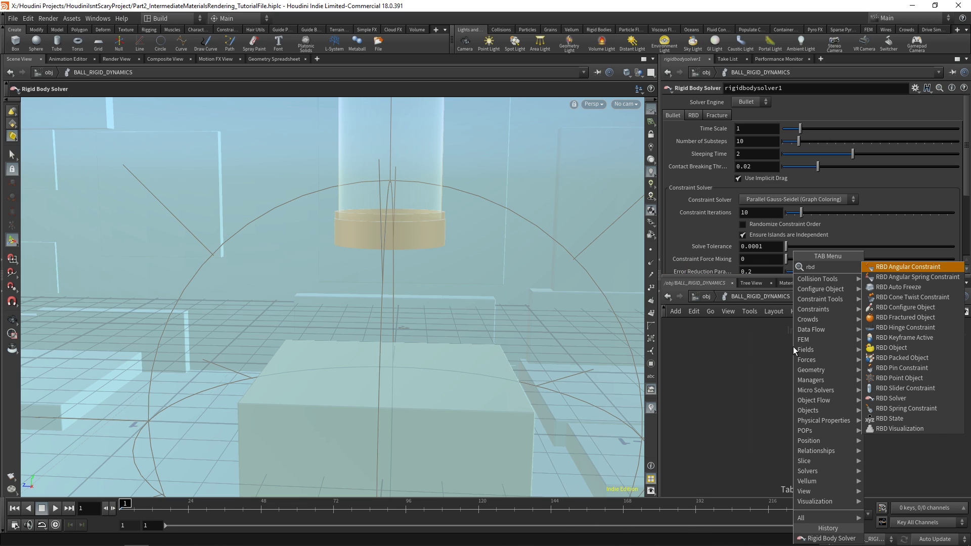
type(" objec")
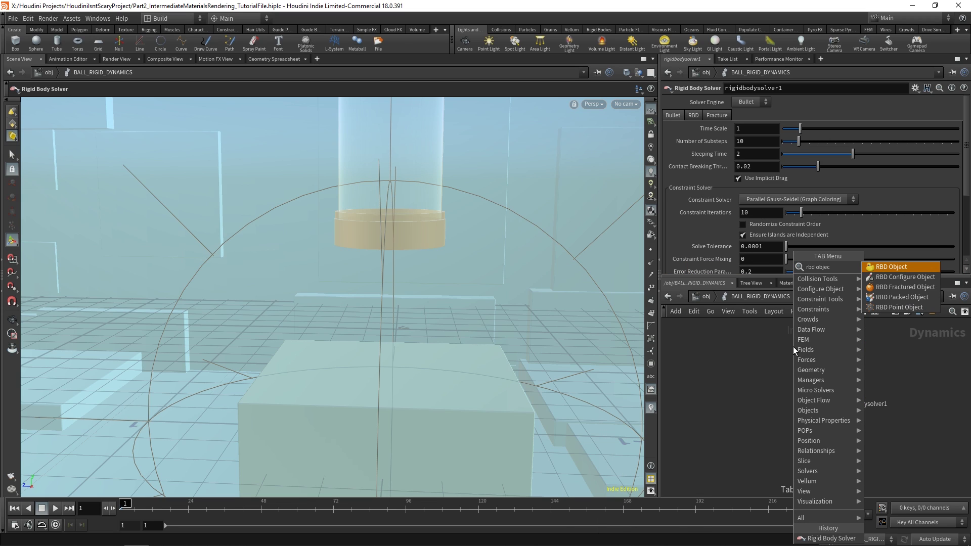
left_click(883, 267)
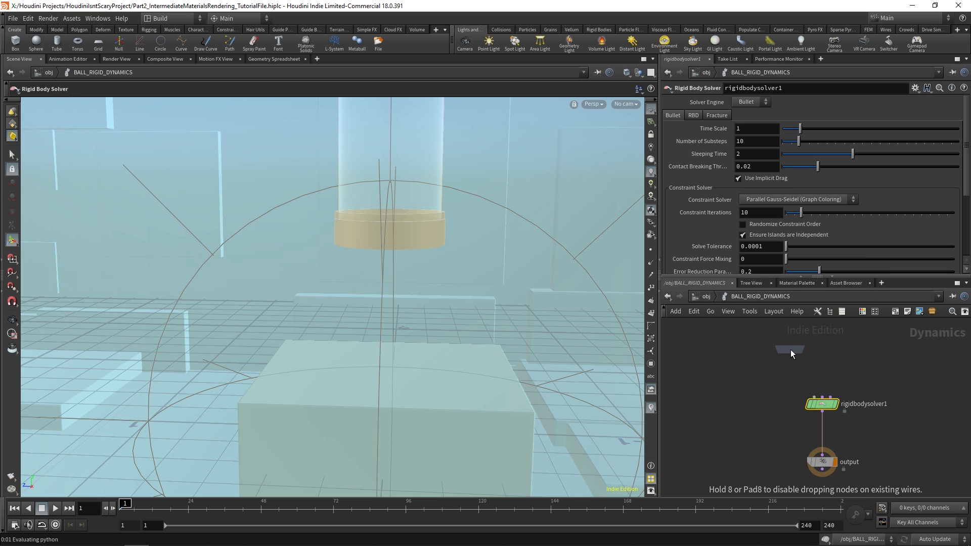
left_click(791, 350)
mouse_move(781, 359)
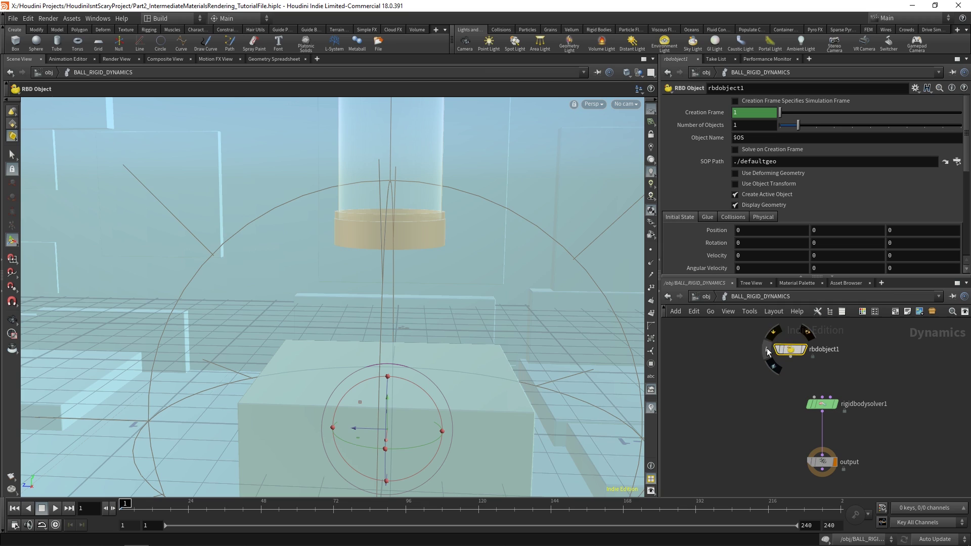
key("Tab")
type("rbd")
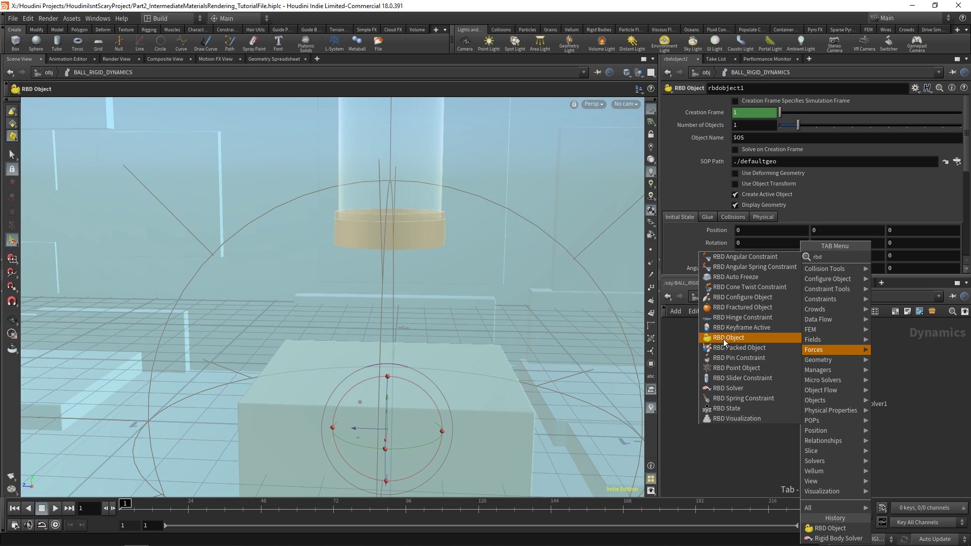
left_click(924, 365)
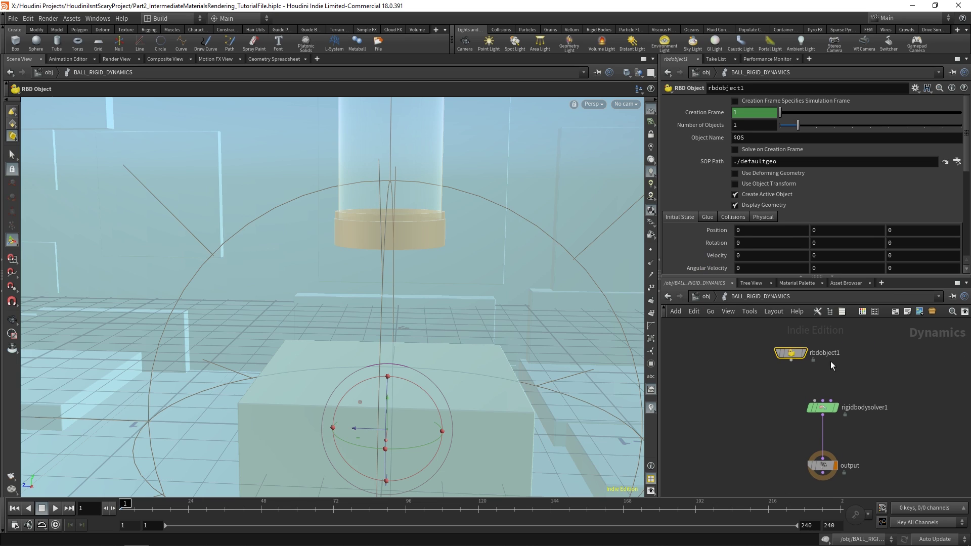
left_click(792, 360)
left_click(816, 400)
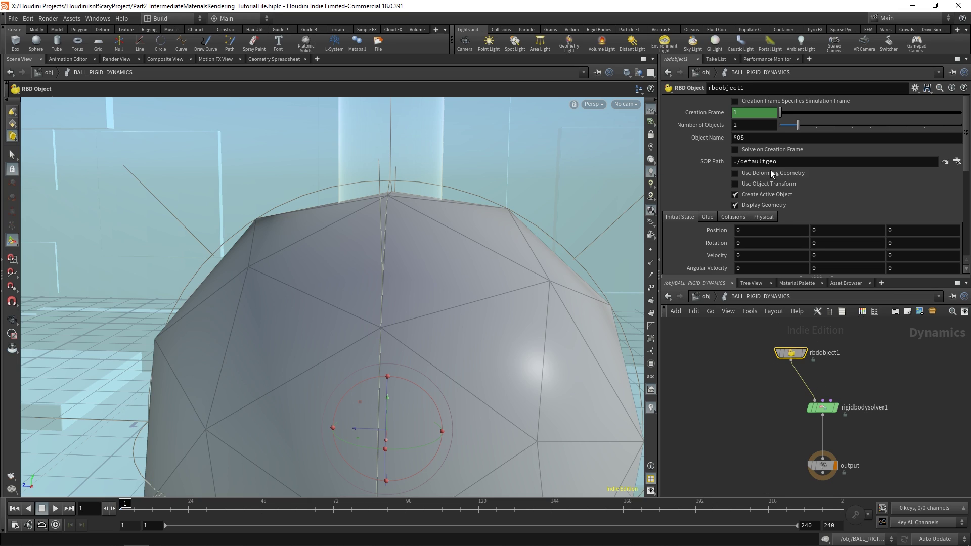
Set rbdobject1's SOP Path to ../../BALL_SETUP/BALL_SETUP_OUT
left_click_drag(775, 162, 734, 162)
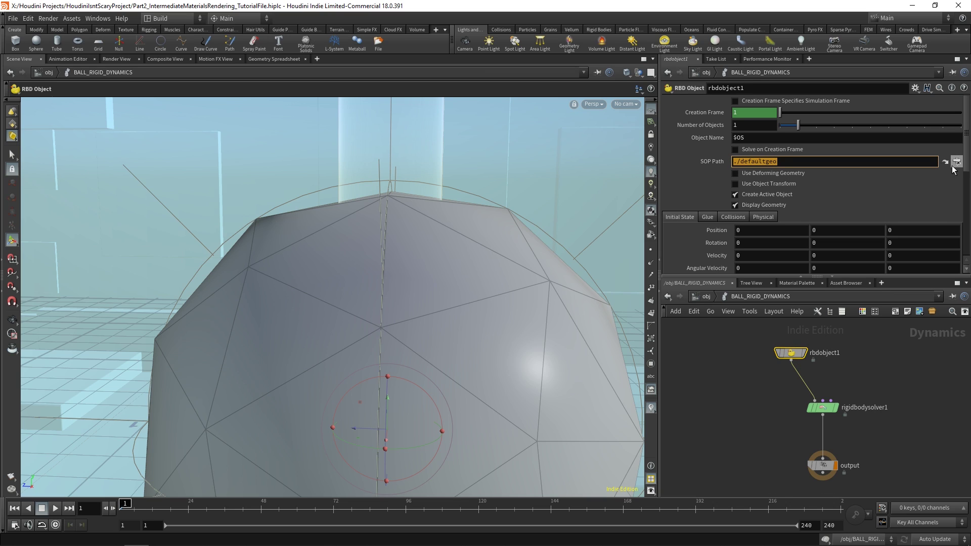
left_click(957, 161)
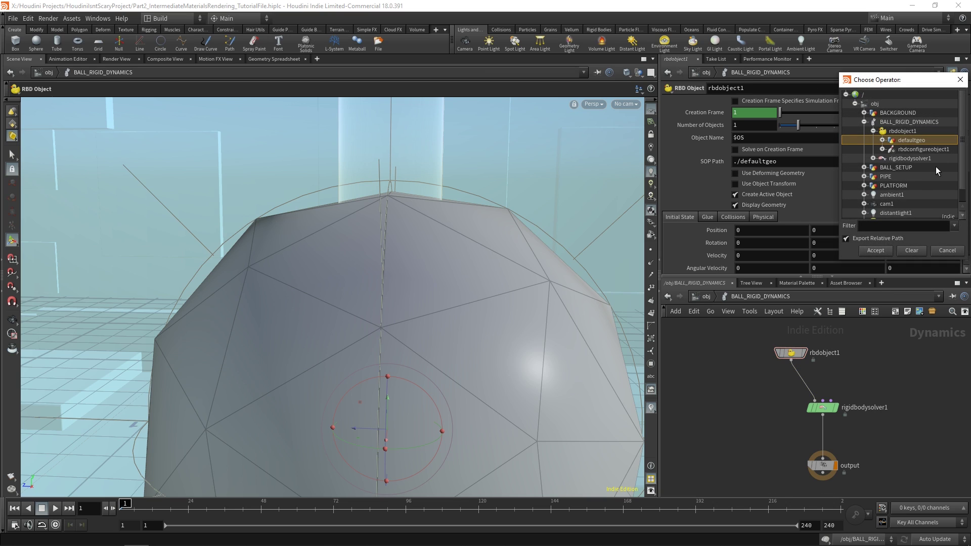
left_click(863, 167)
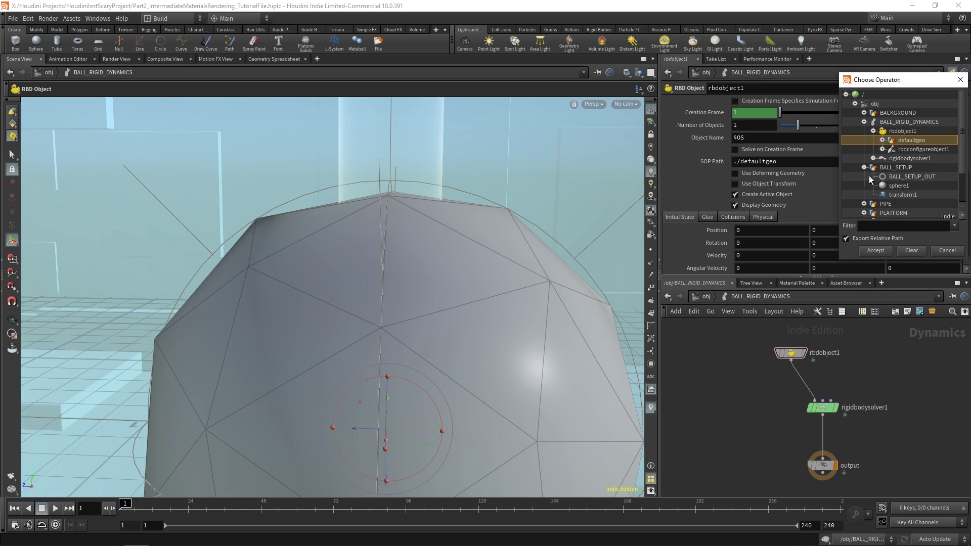
double_click(908, 177)
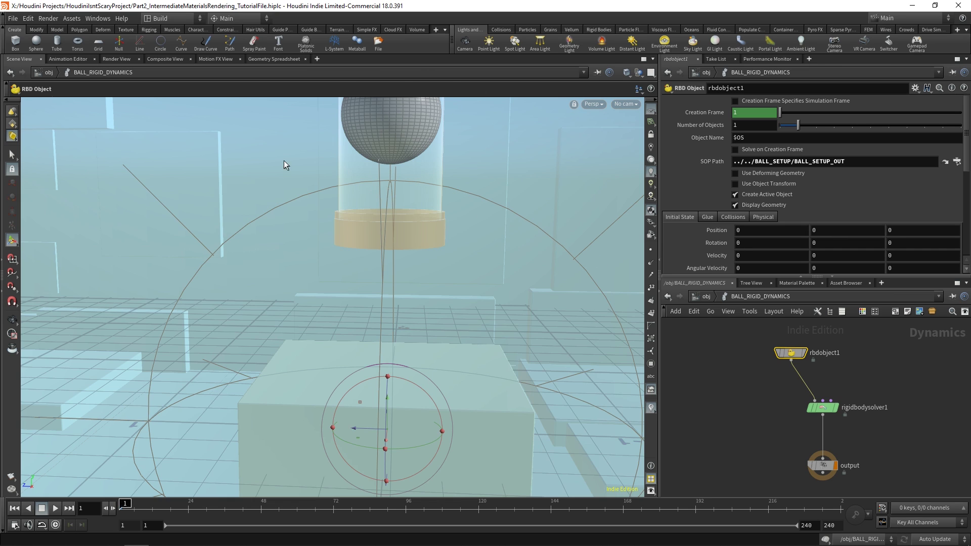
key("Escape")
left_click_drag(304, 243, 640, 74)
left_click(640, 74)
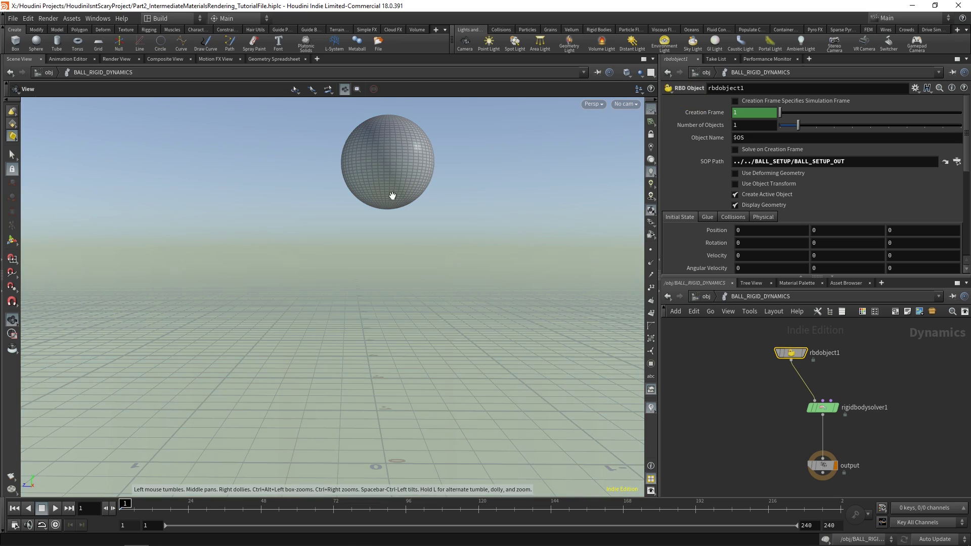
Show only the ball, play the simulation twice, and return to frame 1
left_click(683, 104)
left_click_drag(428, 200, 401, 202)
left_click(55, 508)
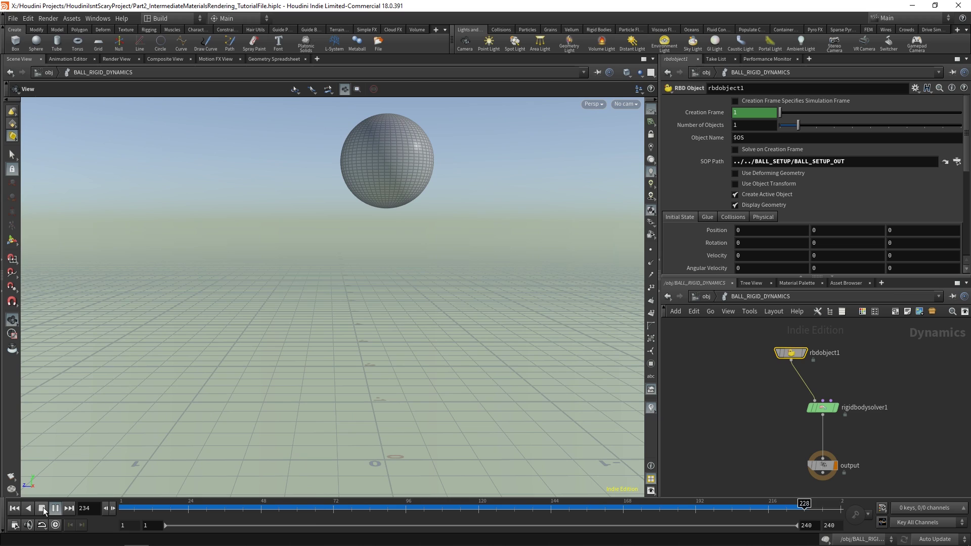
left_click(122, 506)
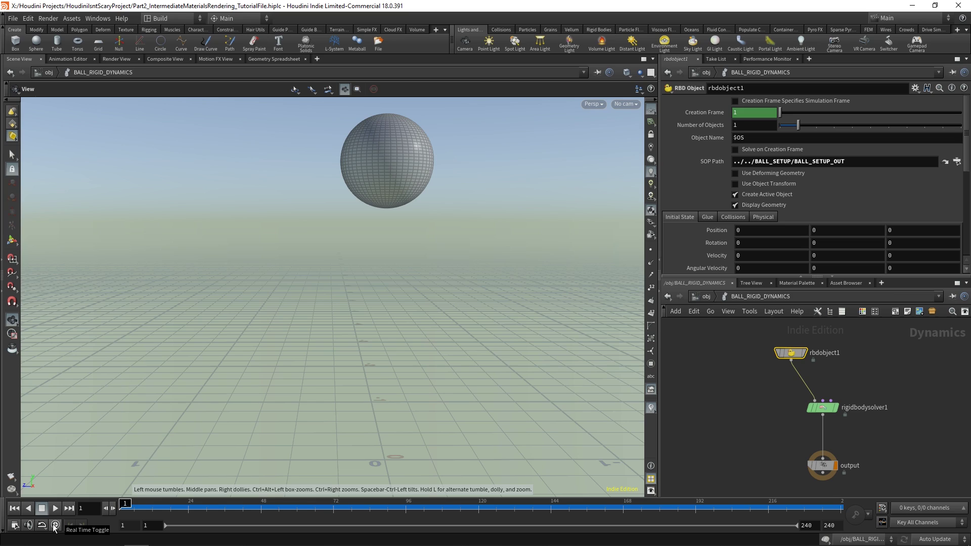
left_click(56, 509)
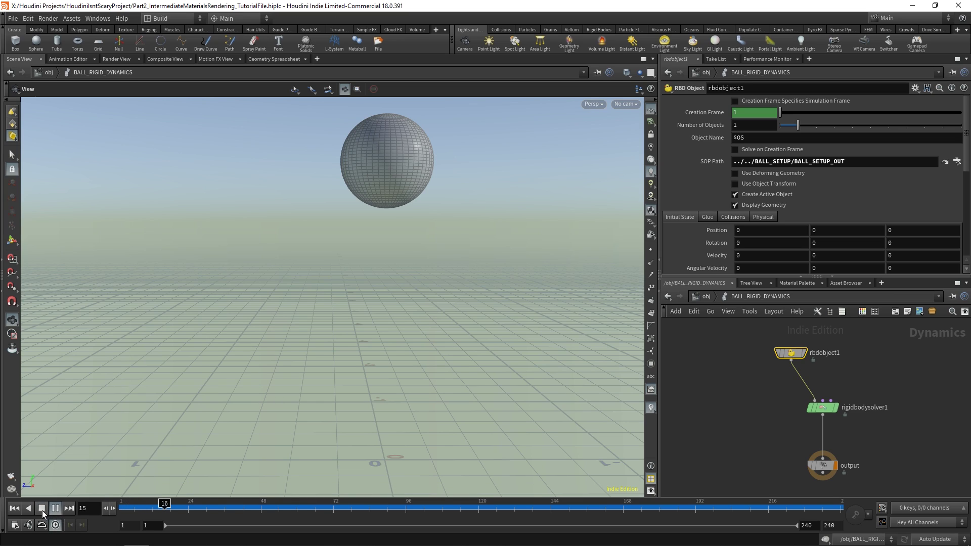
left_click(41, 509)
left_click(15, 511)
Insert a Gravity Force (Force Y -9.80665) between rigidbodysolver1 and output
key("Tab")
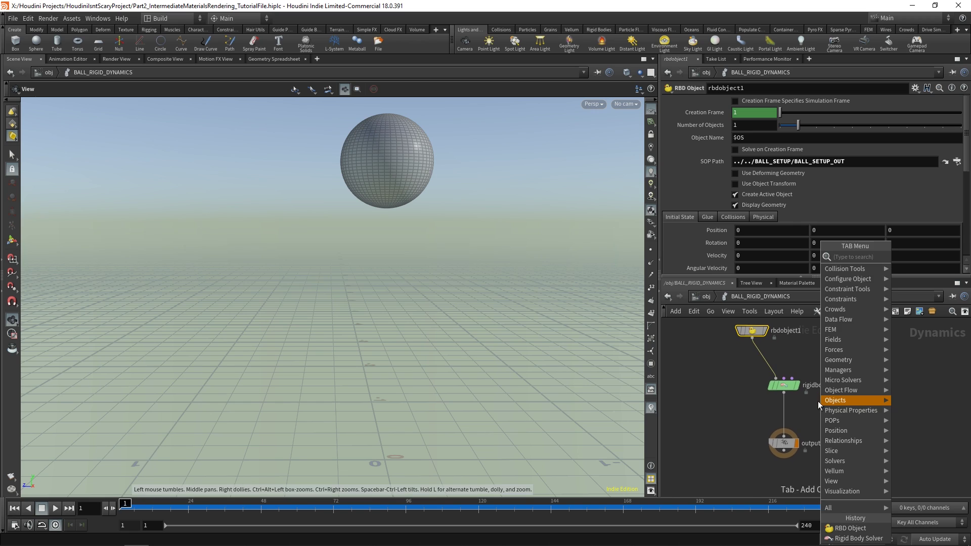
mouse_move(817, 402)
type("gravity")
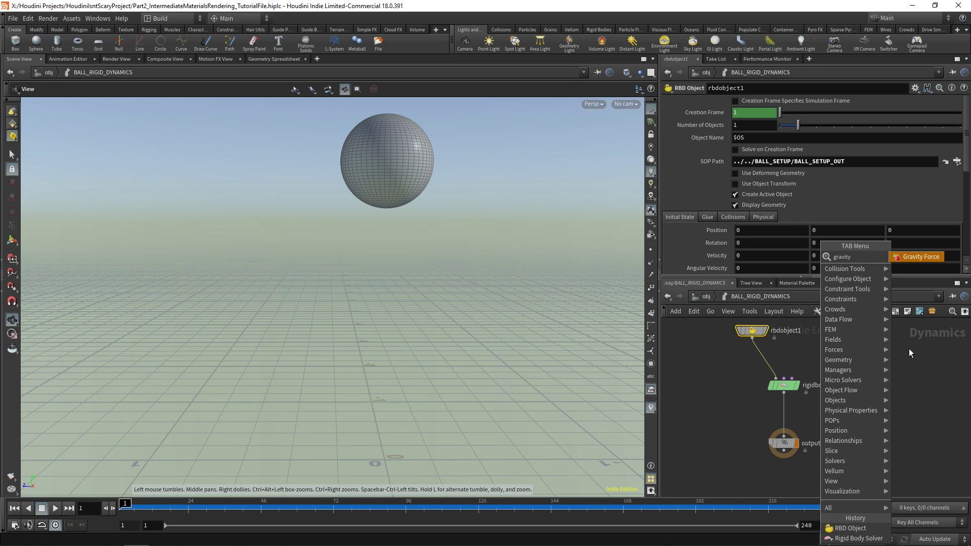
left_click(930, 256)
left_click(787, 412)
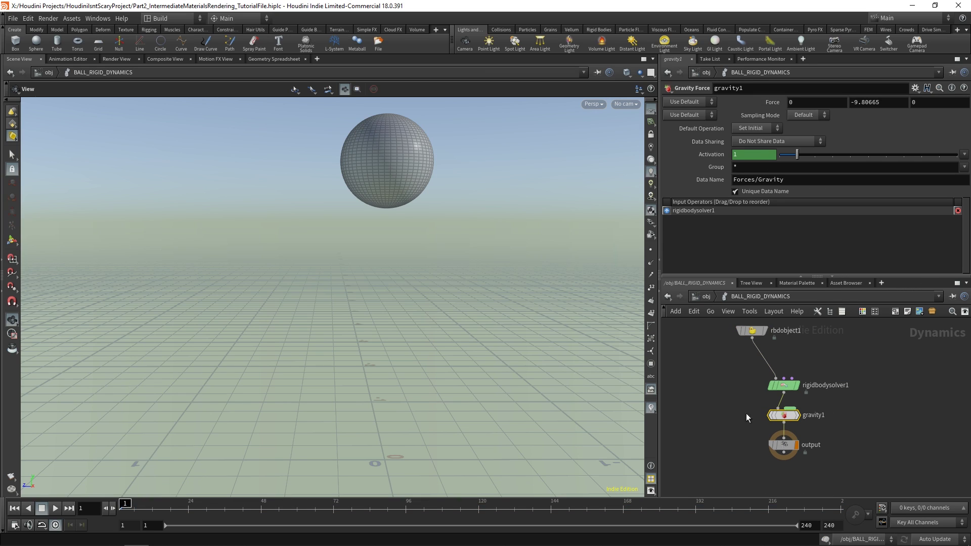
Play the falling ball twice, then spread rigidbodysolver1, gravity1 and output apart
left_click(55, 508)
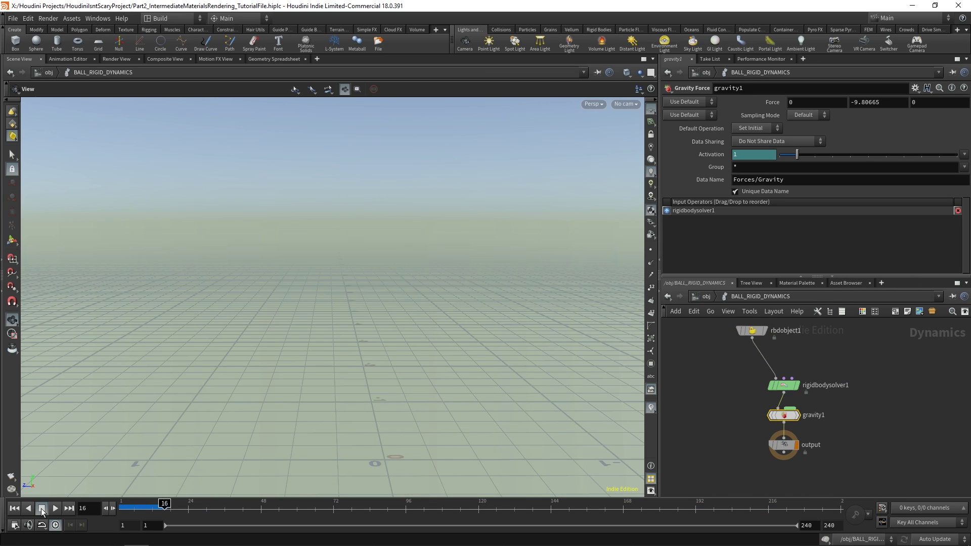
left_click(42, 508)
left_click(55, 508)
left_click(14, 509)
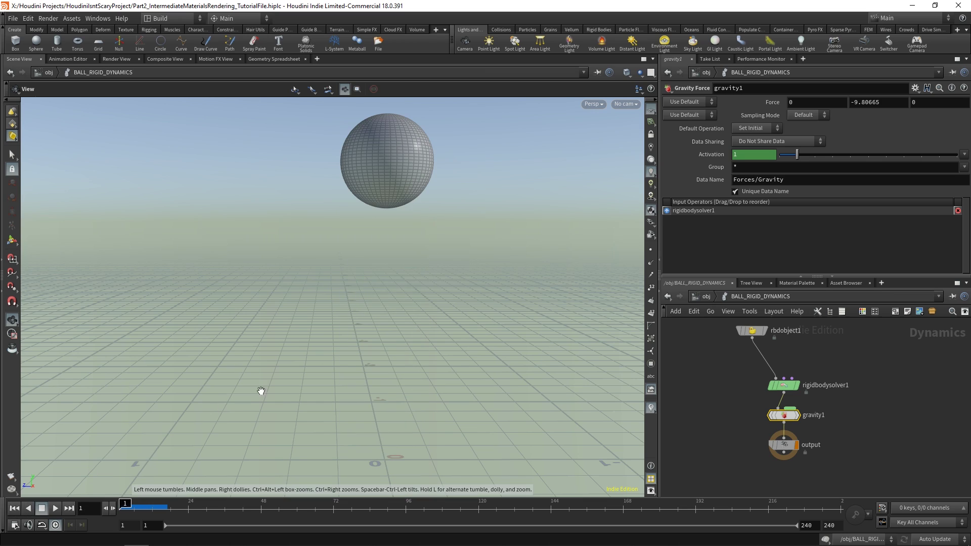
left_click_drag(795, 396, 784, 377)
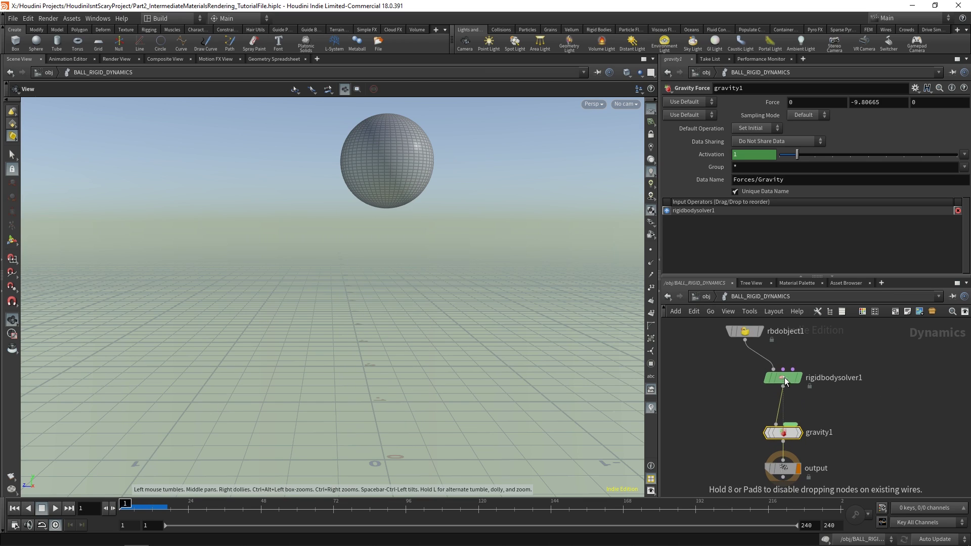
left_click_drag(786, 426, 792, 451)
Frame the network and place an unwired Static Object node, staticobject1
key("h")
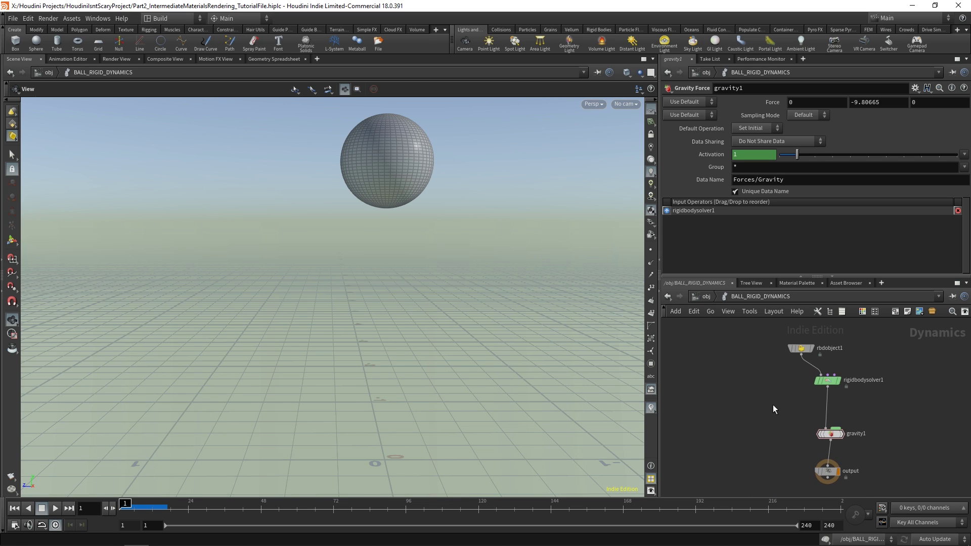
key("Tab")
mouse_move(756, 390)
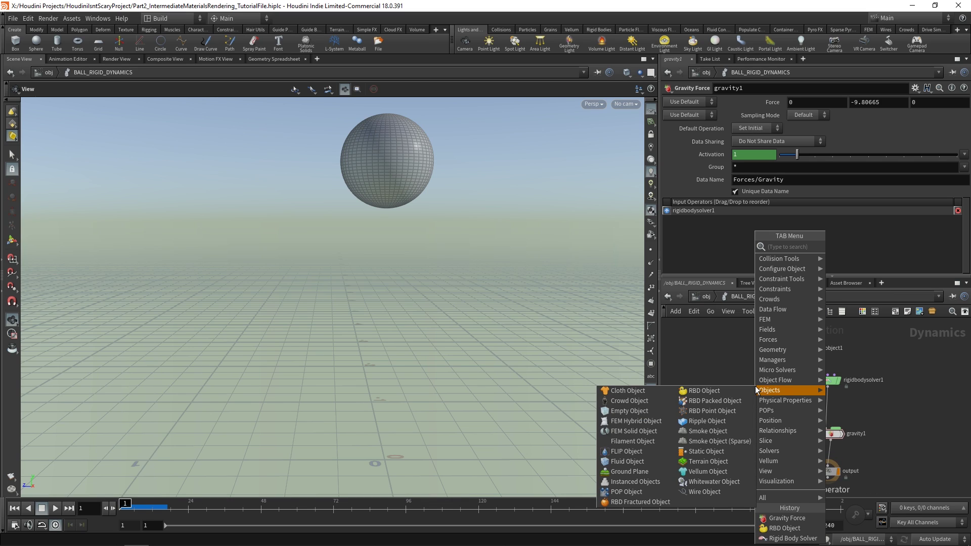
type("statc")
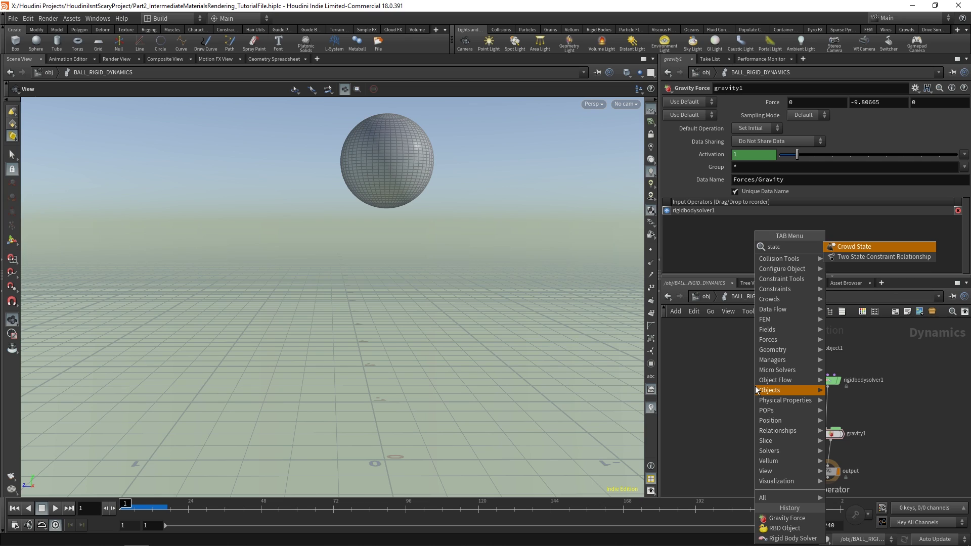
key("BackSpace")
type("ic")
left_click(868, 246)
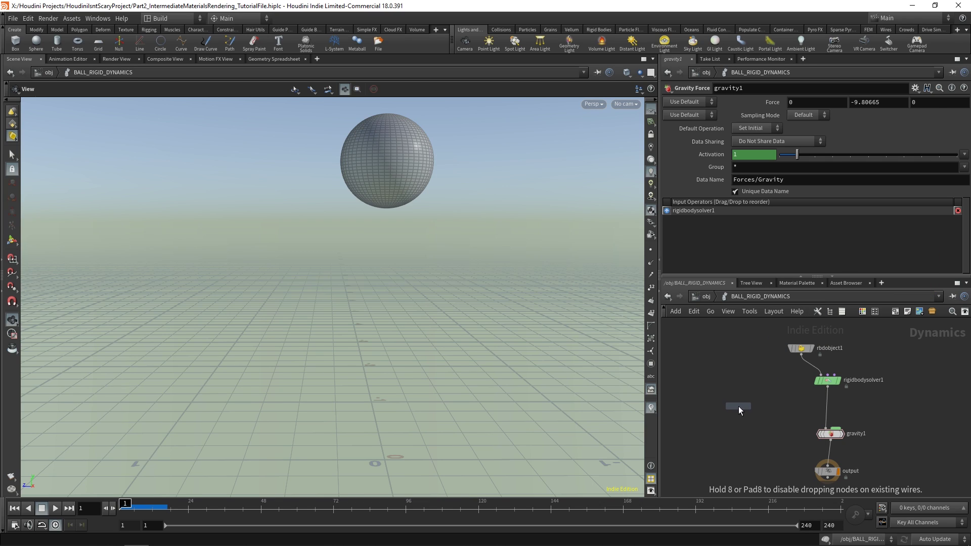
left_click(760, 390)
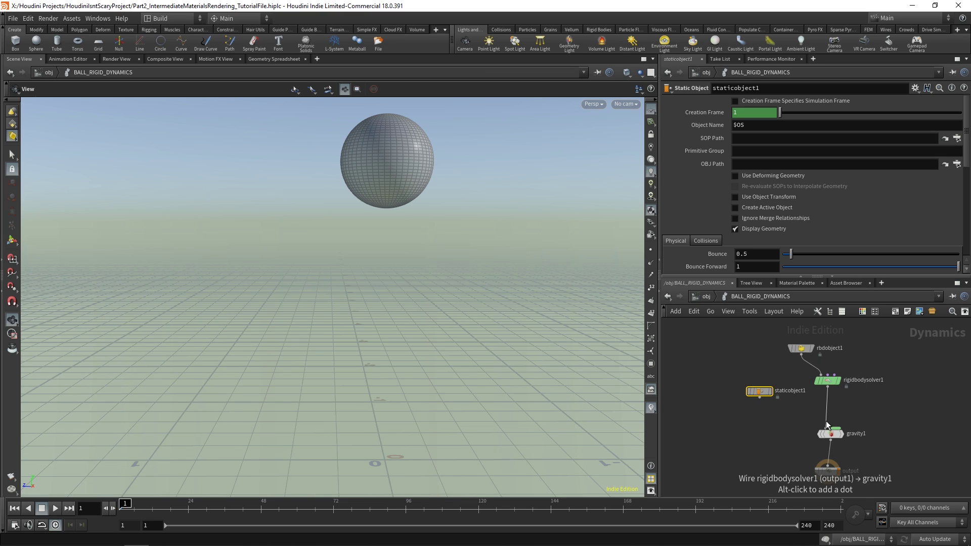
Insert a Merge node between rigidbodysolver1 and gravity1
left_click_drag(826, 474, 829, 480)
key("Tab")
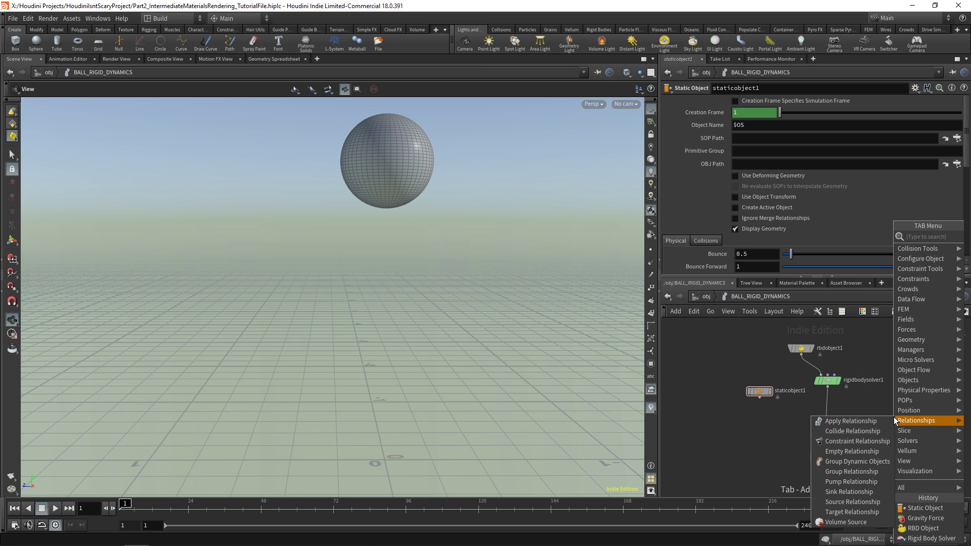
type("merge")
left_click(860, 234)
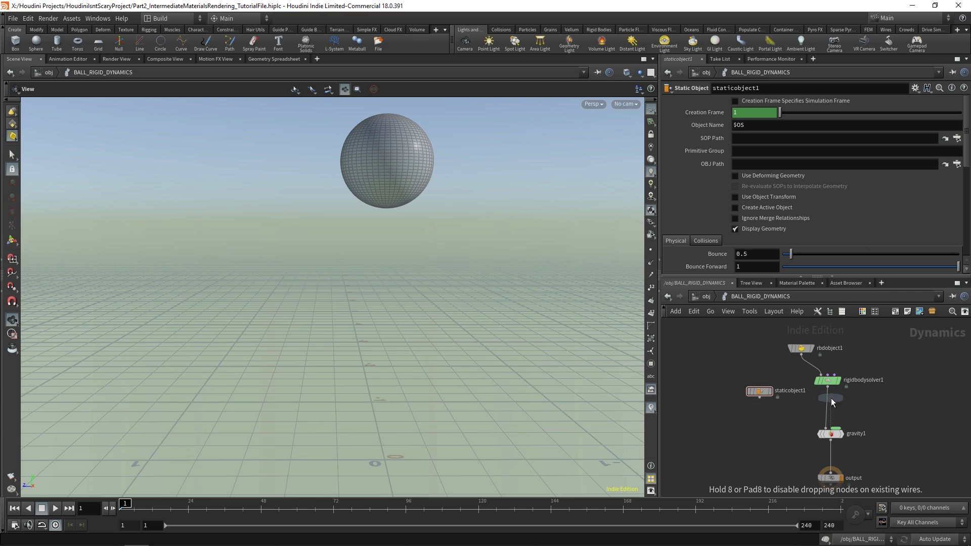
left_click(829, 404)
left_click_drag(827, 407, 827, 414)
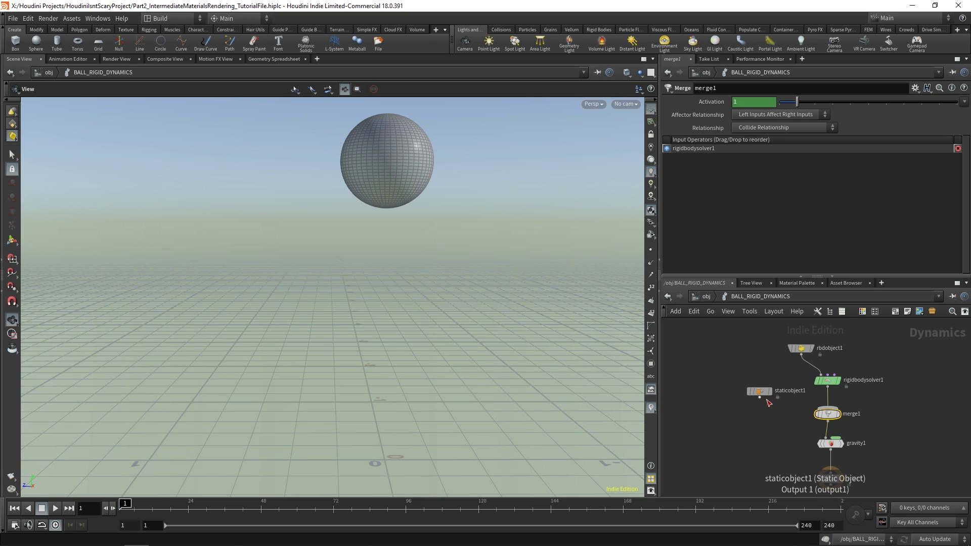
Wire staticobject1 into merge1 and make it the first merge input, ahead of rigidbodysolver1
left_click(760, 399)
left_click(823, 412)
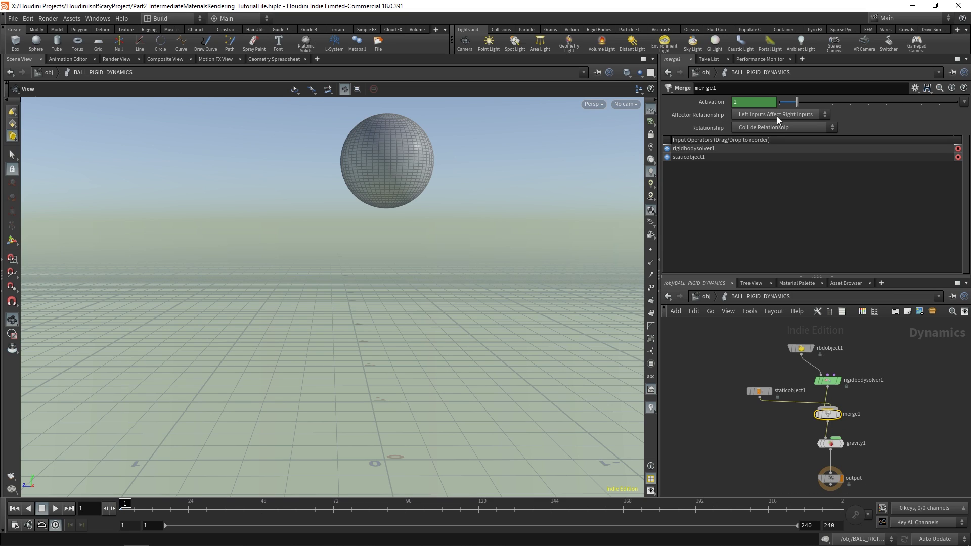
scroll(844, 432, "up", 3)
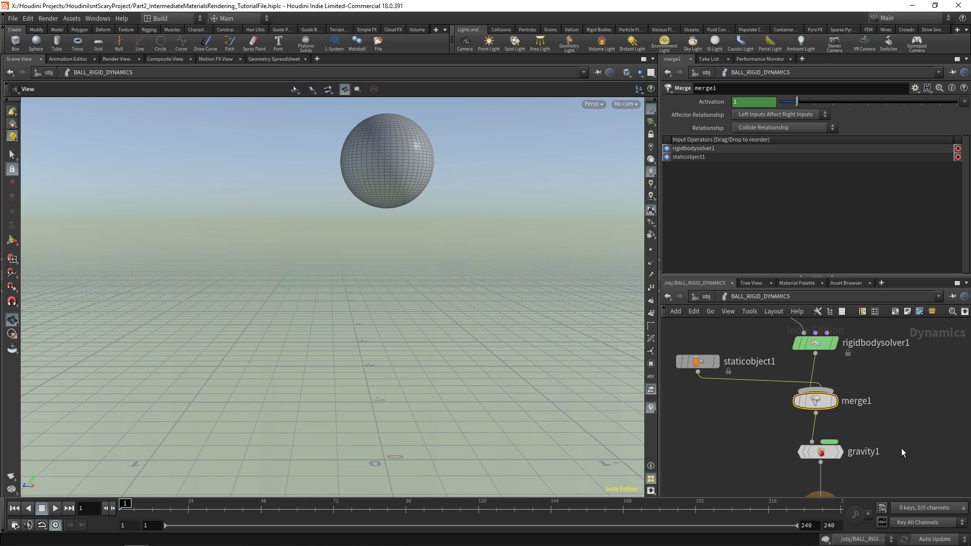
mouse_move(846, 399)
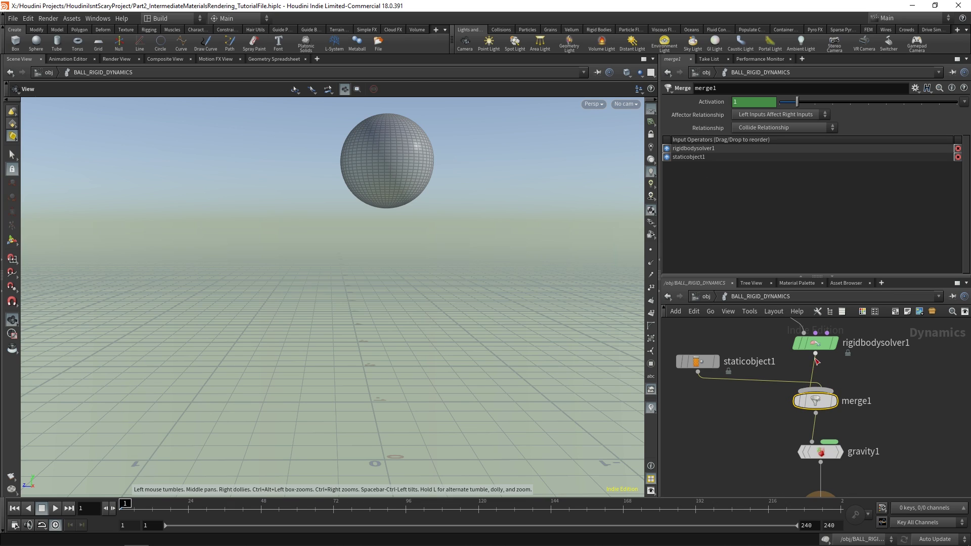
mouse_move(834, 334)
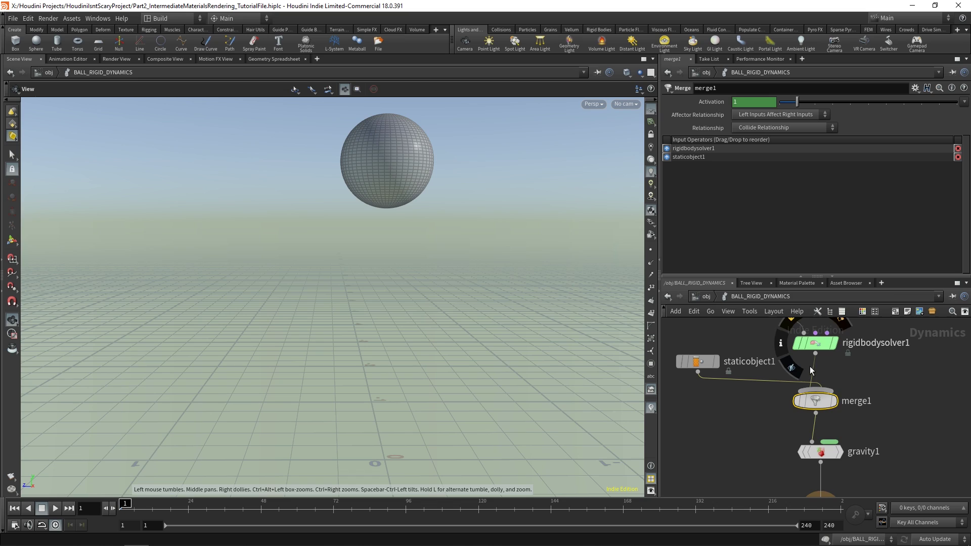
left_click(667, 157)
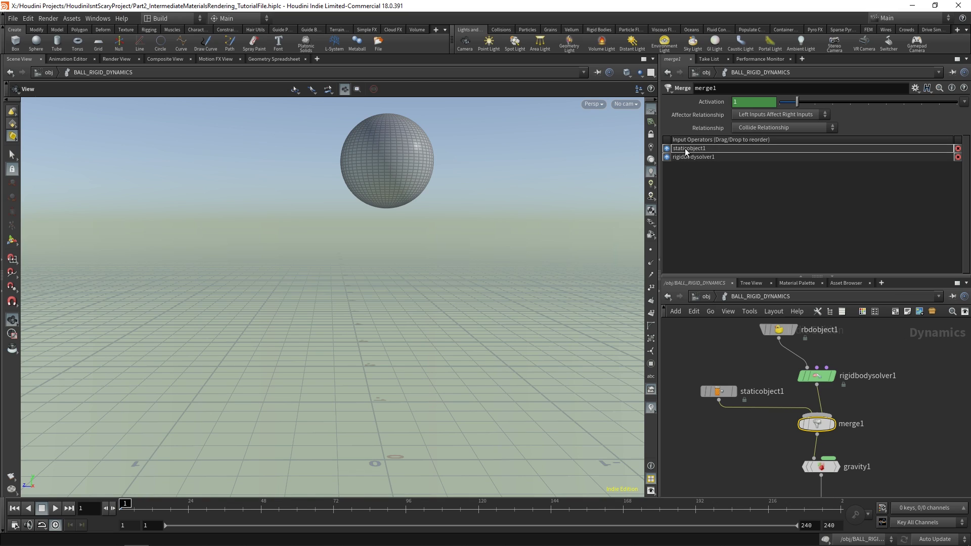
mouse_move(684, 148)
left_mouse_down()
mouse_move(684, 162)
mouse_move(687, 147)
left_mouse_up()
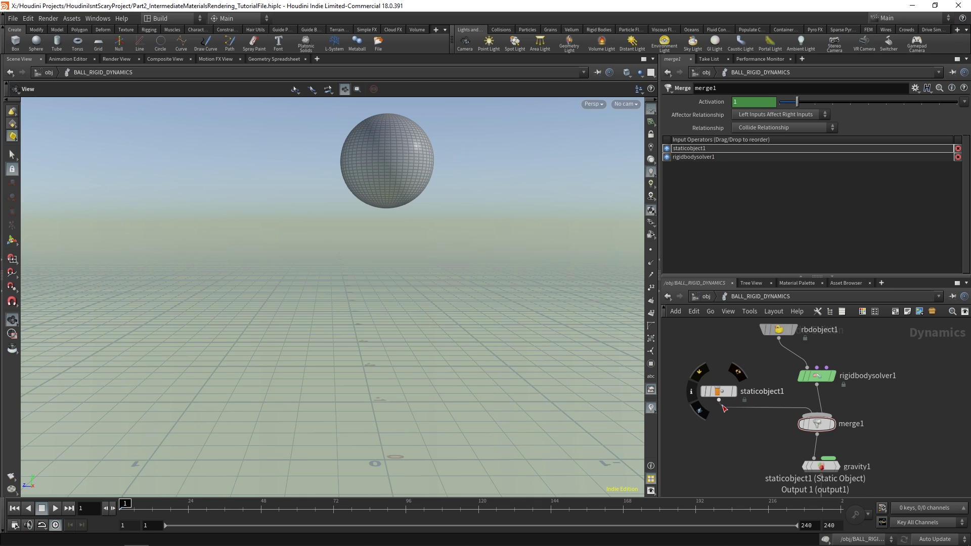
Rename staticobject1 to platform_collider and rbdobject1 to ball_object
left_click_drag(714, 387, 744, 396)
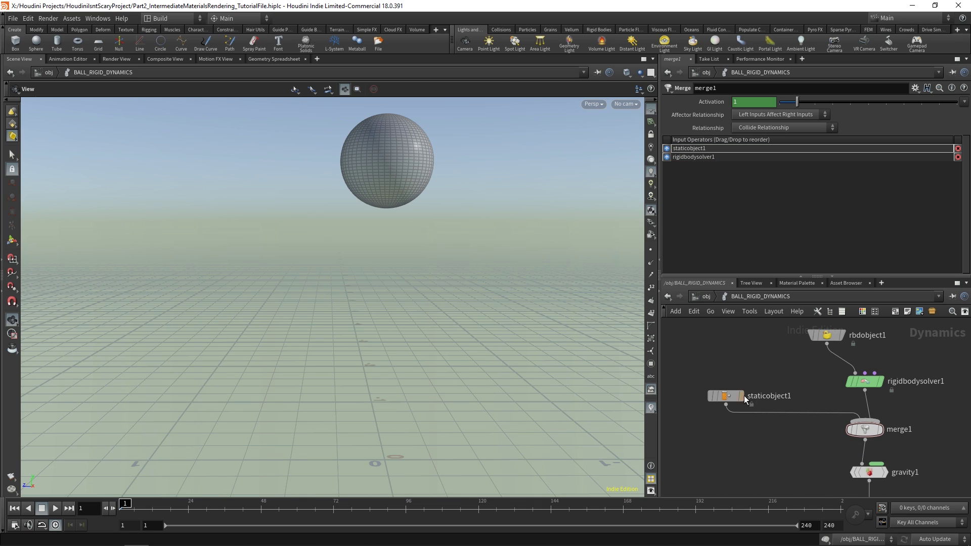
double_click(766, 396)
type("plat")
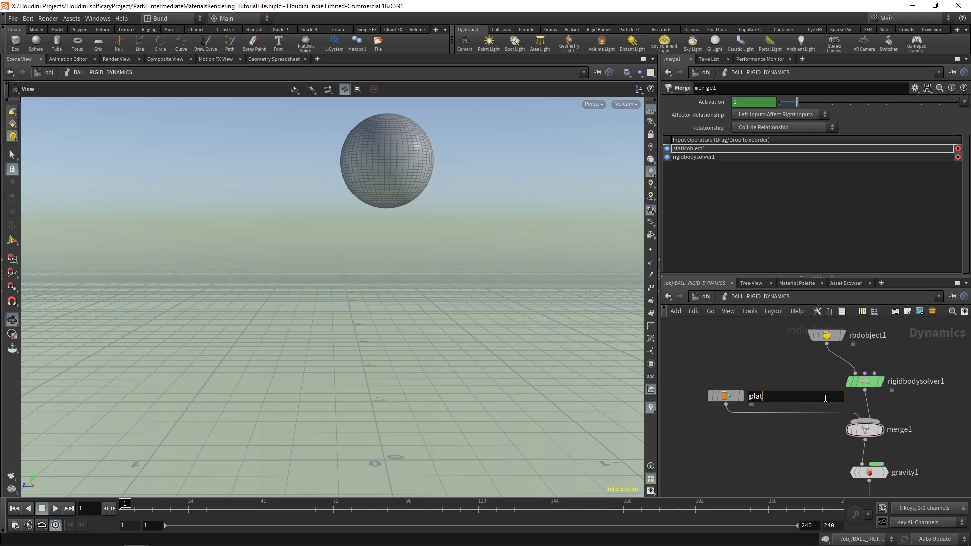
type("form_collider")
key("Return")
double_click(883, 338)
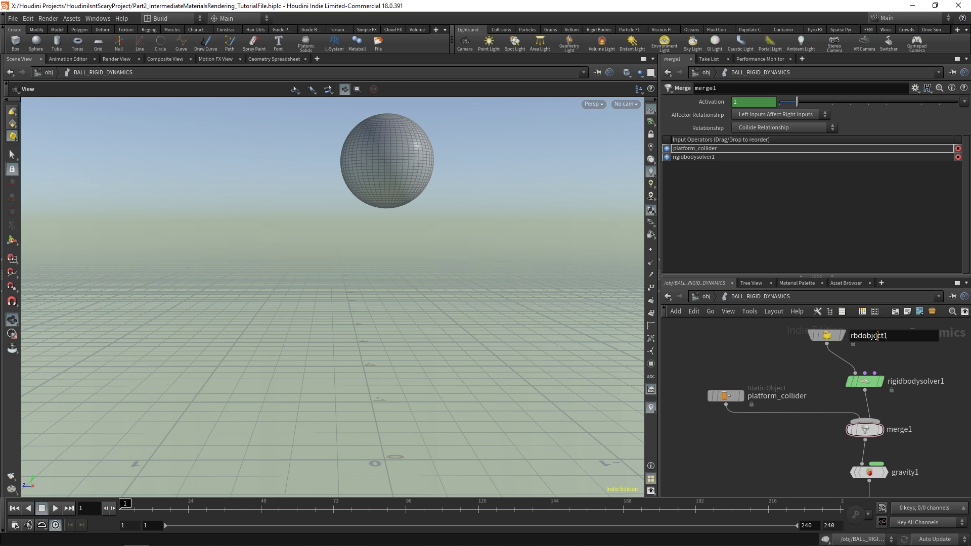
type("ball_object")
left_click(725, 396)
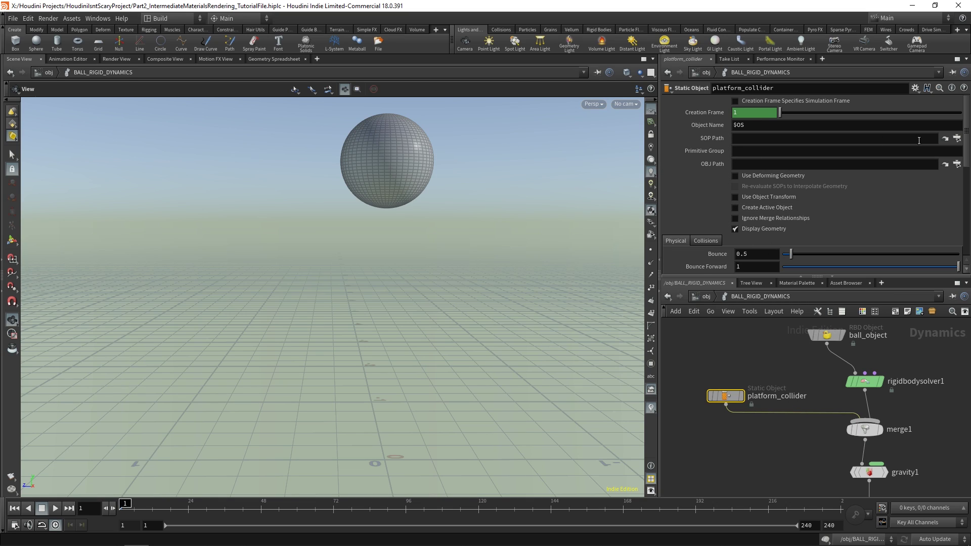
Point platform_collider's SOP Path to /obj/PLATFORM/PLATFORM_OUT and check the platform box
left_click(956, 138)
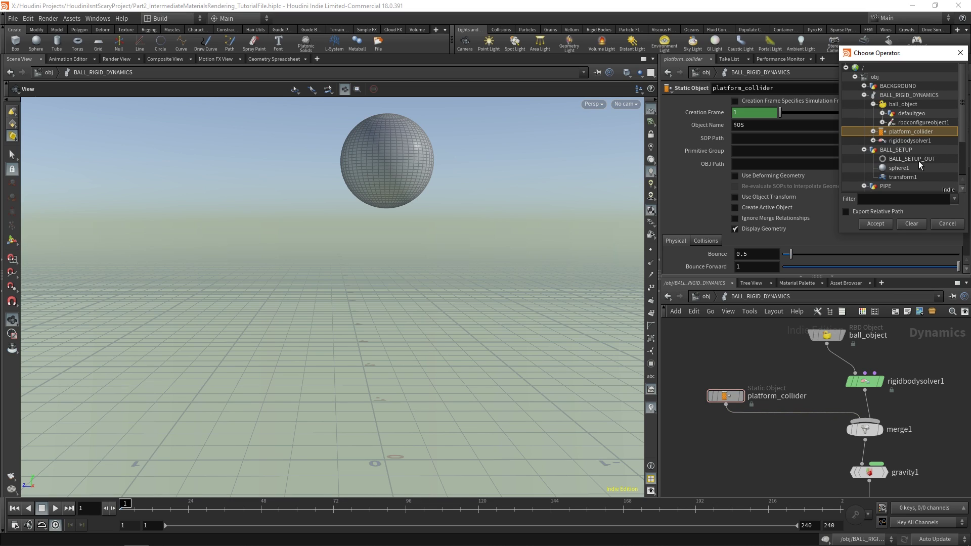
scroll(874, 129, "down", 2)
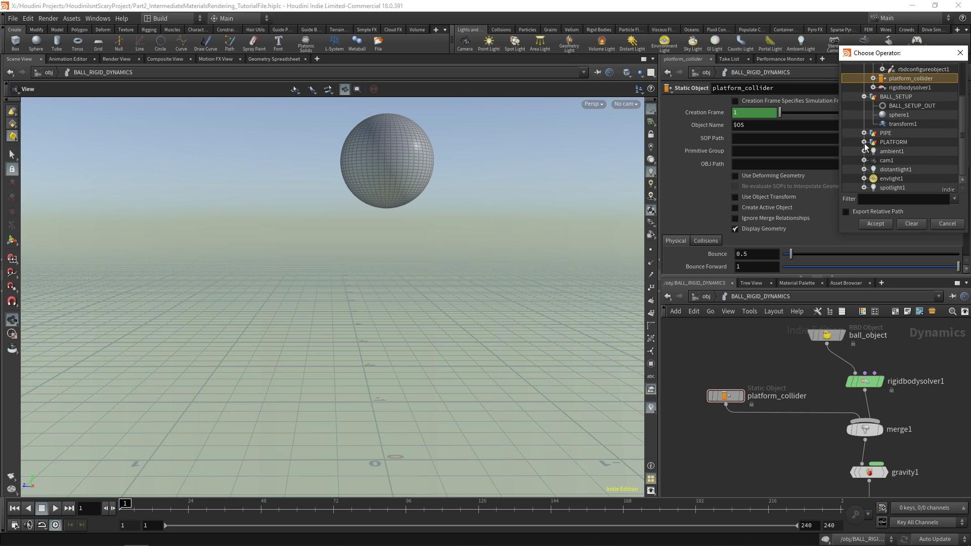
left_click(864, 143)
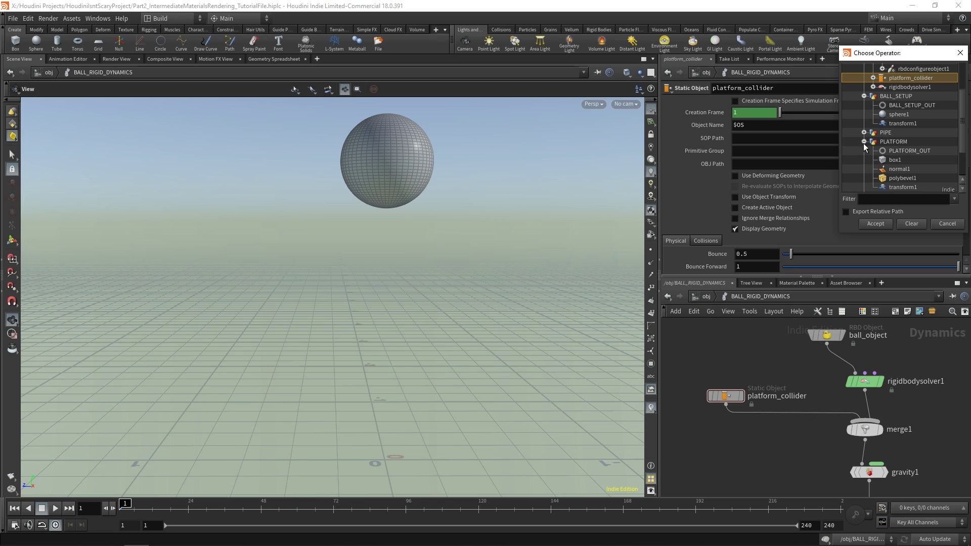
double_click(907, 151)
left_click_drag(469, 364, 559, 270)
Hide platform_collider's box geometry and display its collision volume as a guide
left_click(706, 240)
scroll(732, 236, "down", 2)
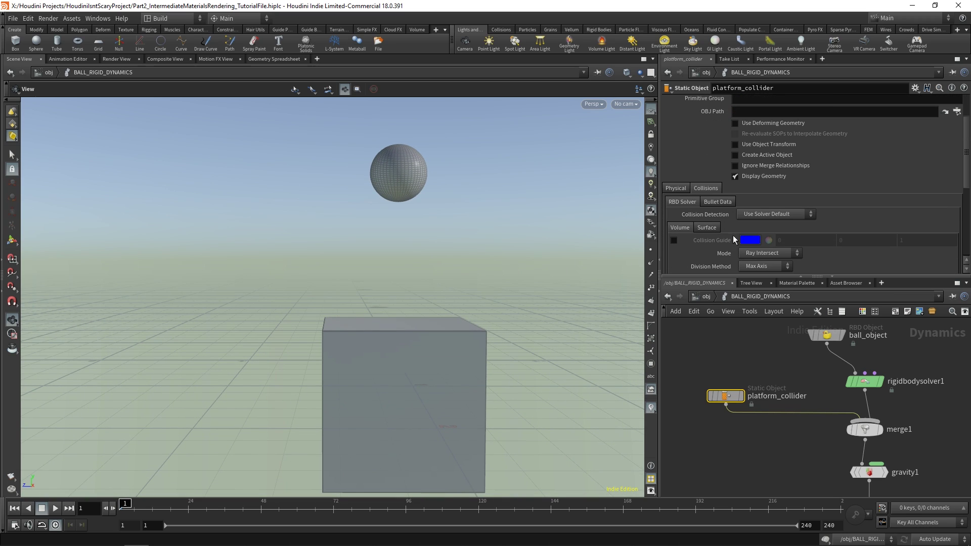
left_click(735, 177)
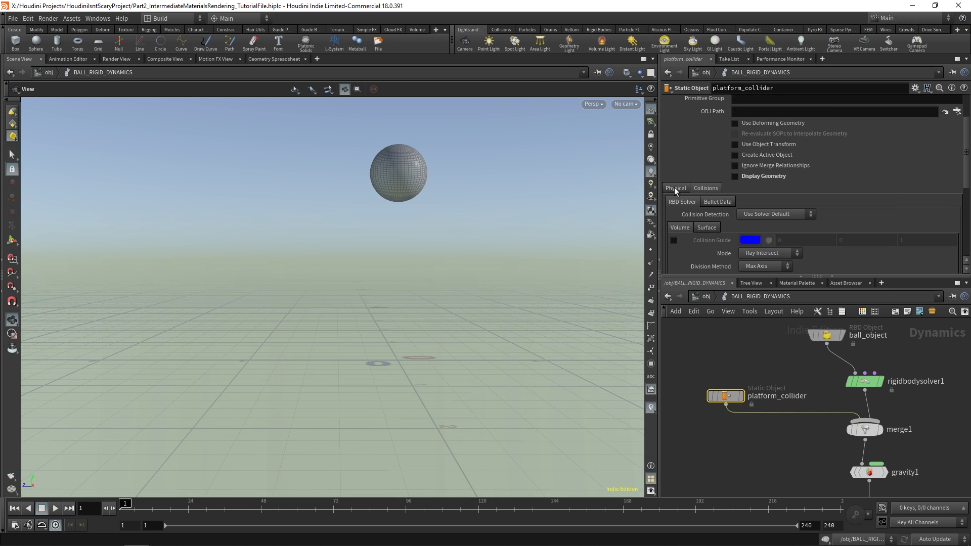
scroll(688, 226, "down", 1)
left_click(674, 214)
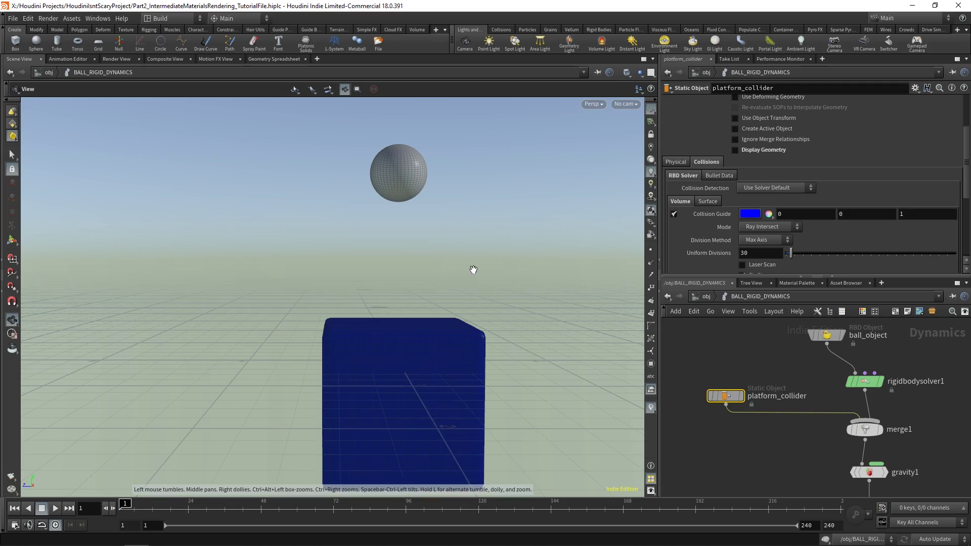
left_click_drag(473, 271, 447, 327)
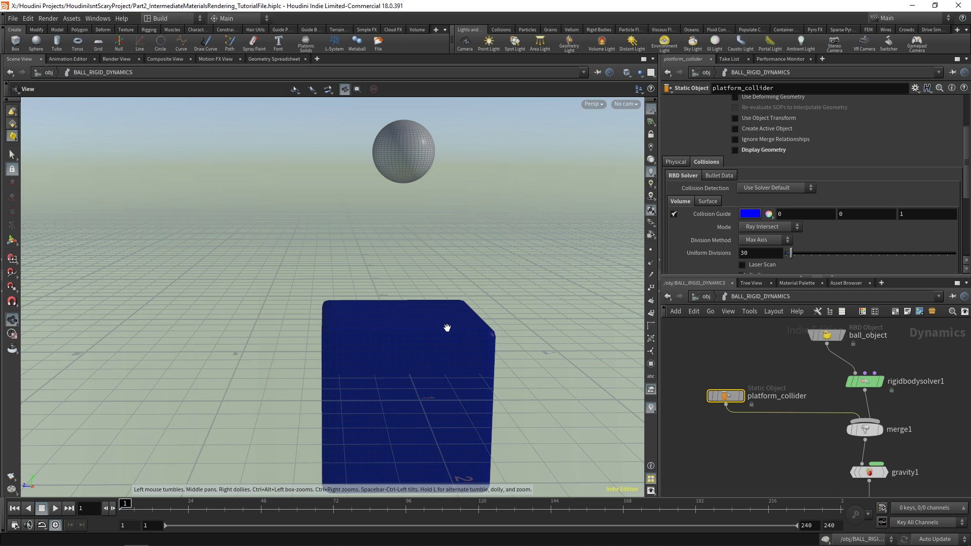
Set Uniform Divisions to 80, then turn the guide off and show the box geometry again
double_click(744, 254)
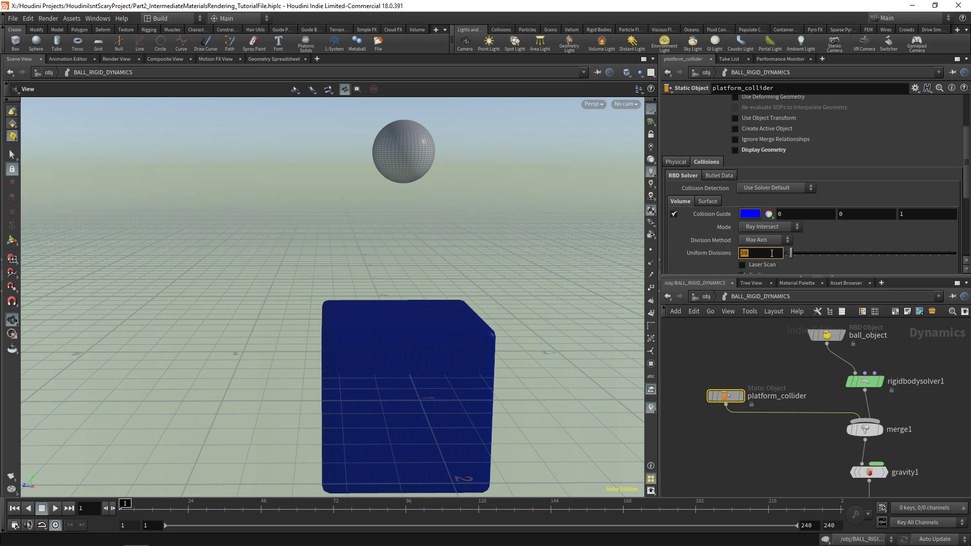
type("80")
key("Return")
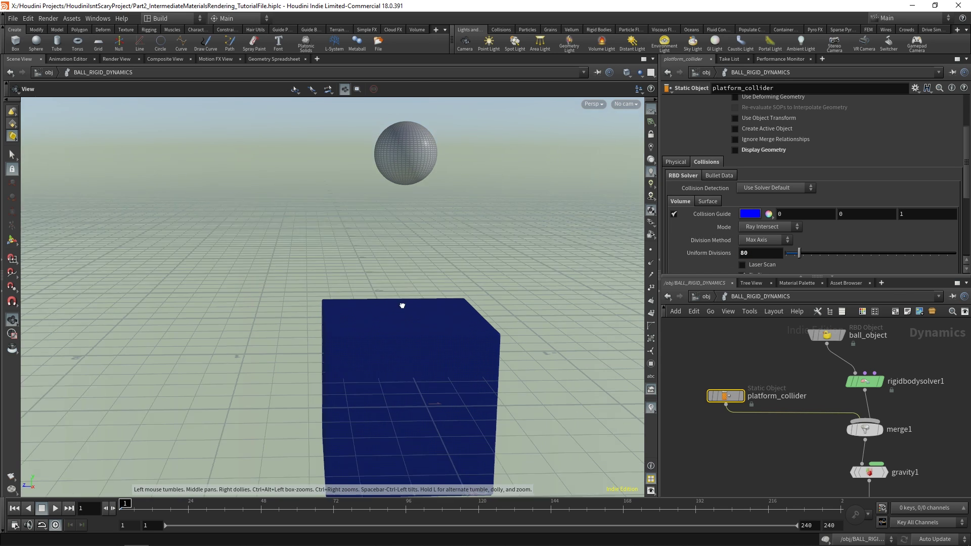
left_click_drag(403, 306, 638, 268)
left_click(674, 214)
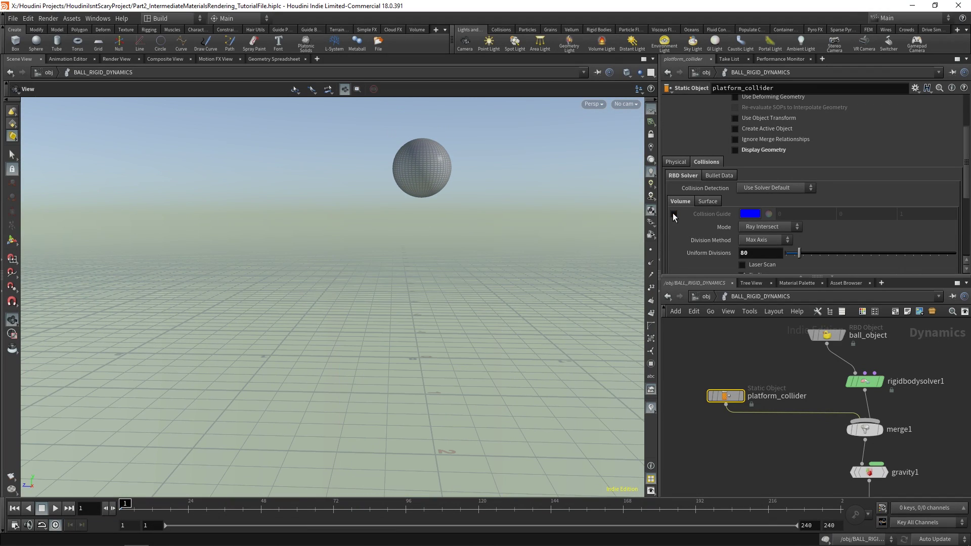
left_click(735, 151)
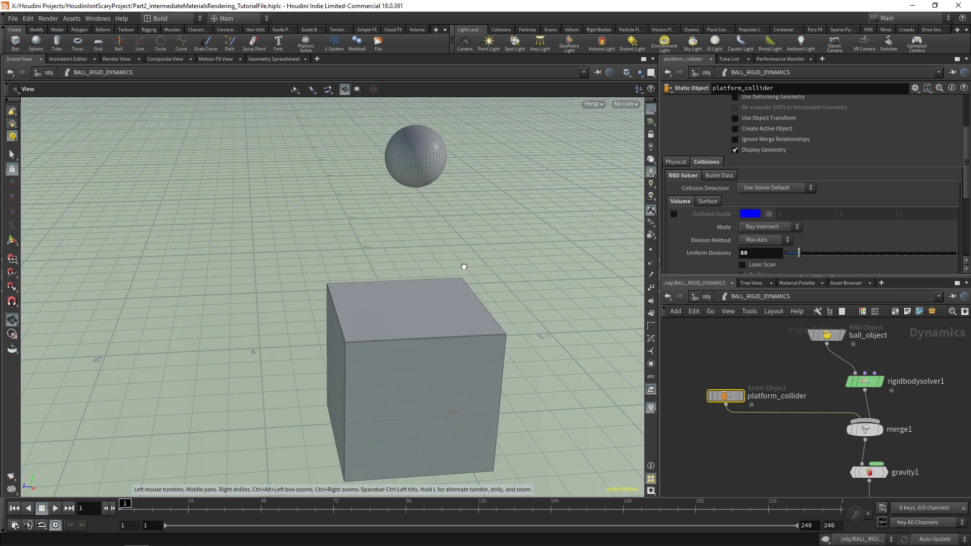
left_click_drag(463, 266, 418, 230)
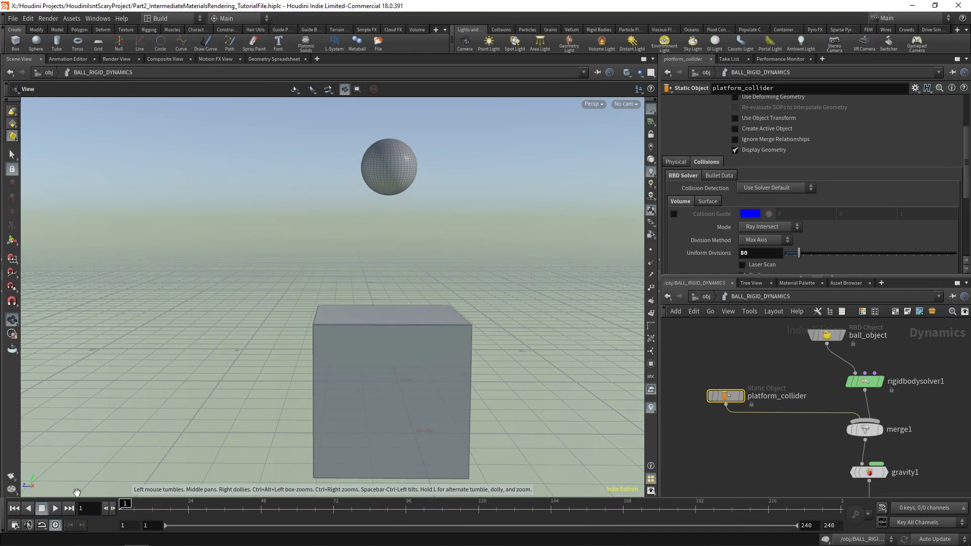
Play the simulation from frame 1 and stop around frame 78 as the ball rests on the box
left_click(56, 509)
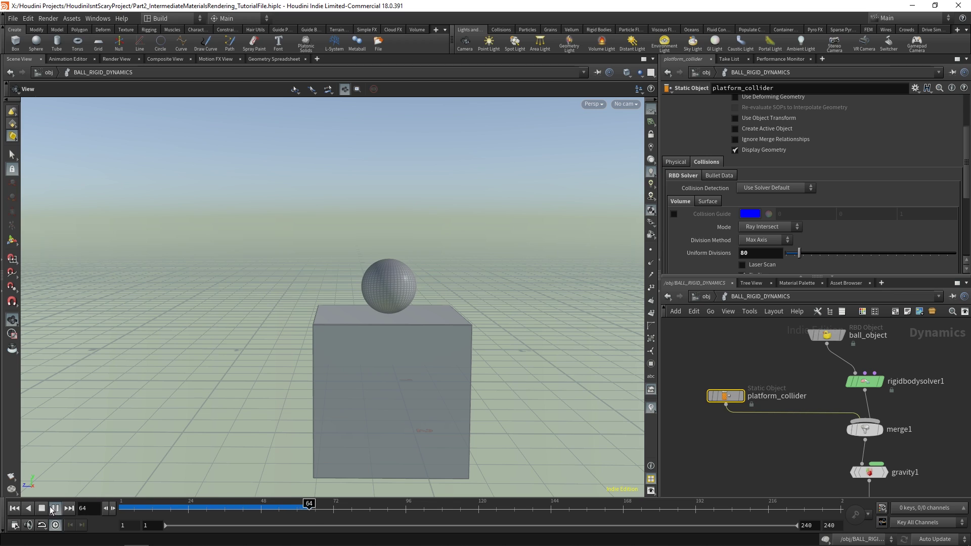
scroll(410, 288, "up", 2)
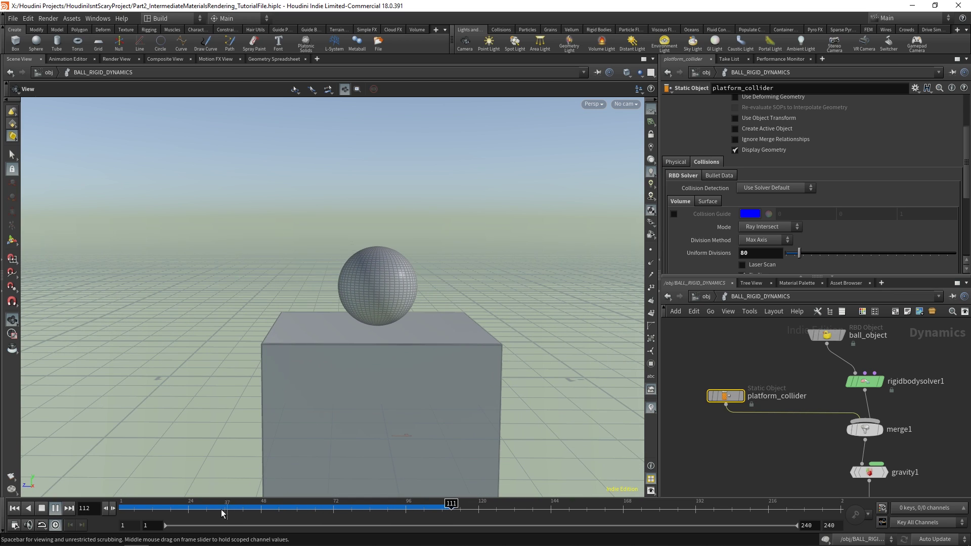
left_click(122, 508)
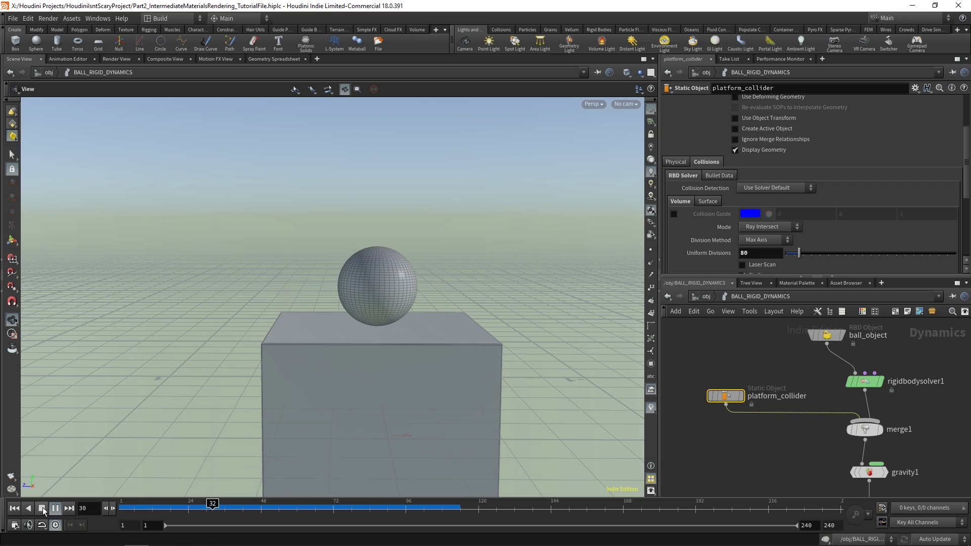
left_click(42, 509)
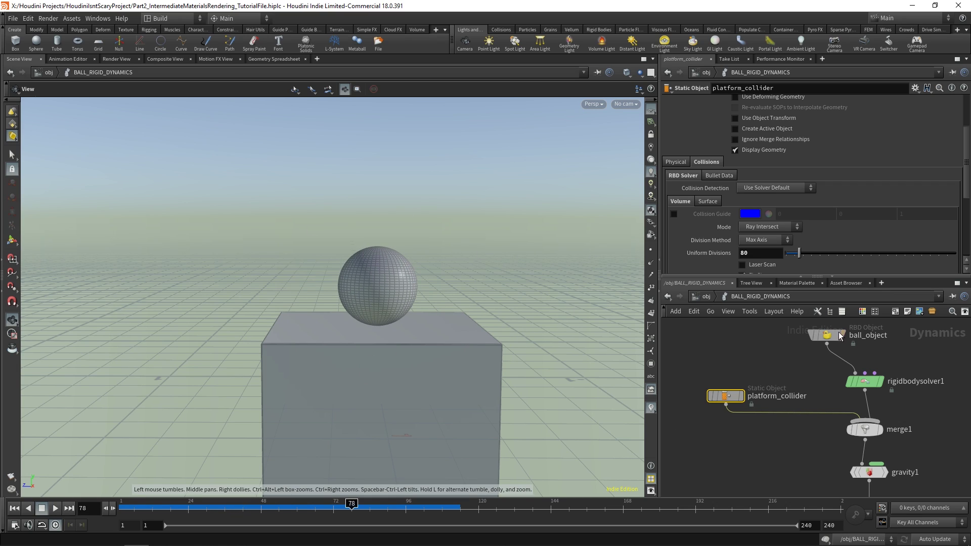
middle_click_drag(840, 336, 815, 353)
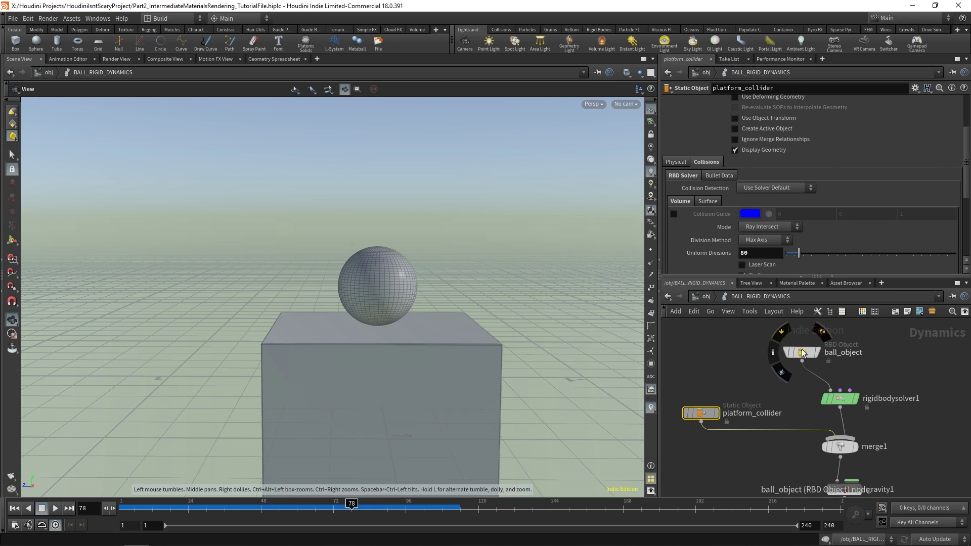
Show ball_object's collision volume guide with its regular geometry hidden
left_click(801, 352)
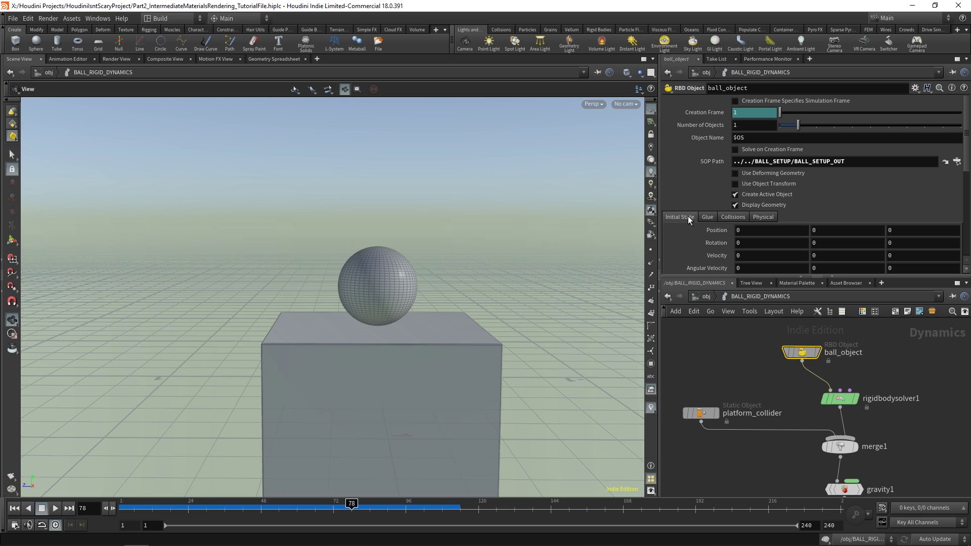
left_click(733, 217)
scroll(715, 228, "down", 3)
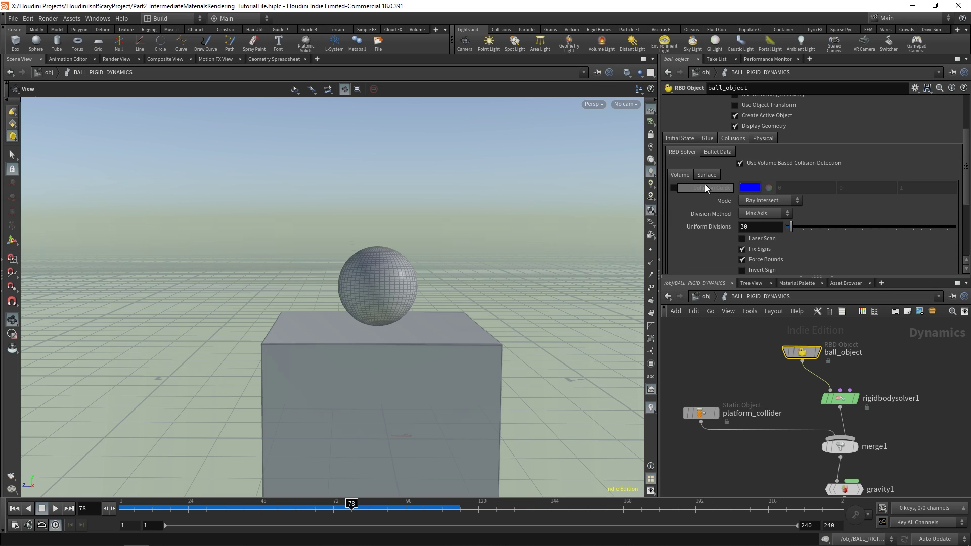
scroll(702, 182, "down", 2)
left_click(672, 163)
scroll(695, 214, "up", 3)
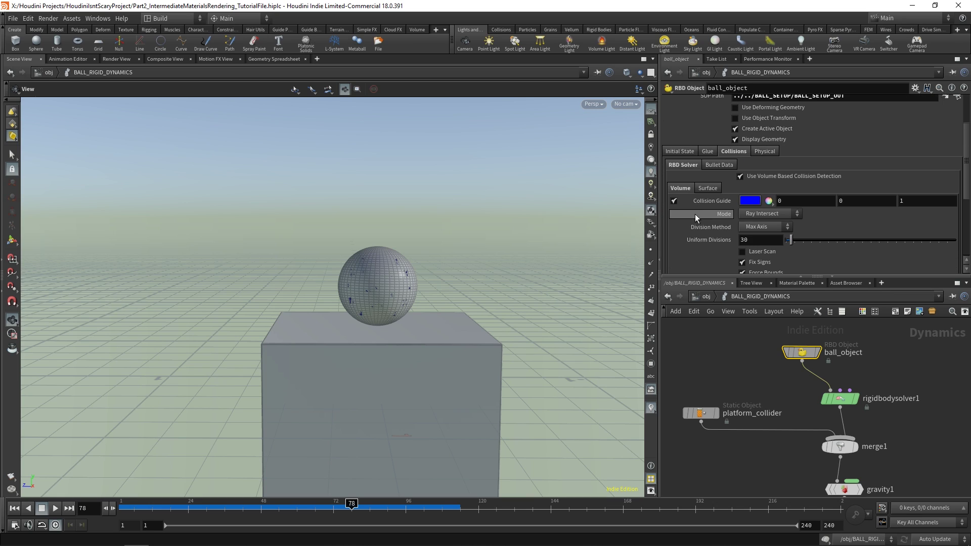
left_click(736, 140)
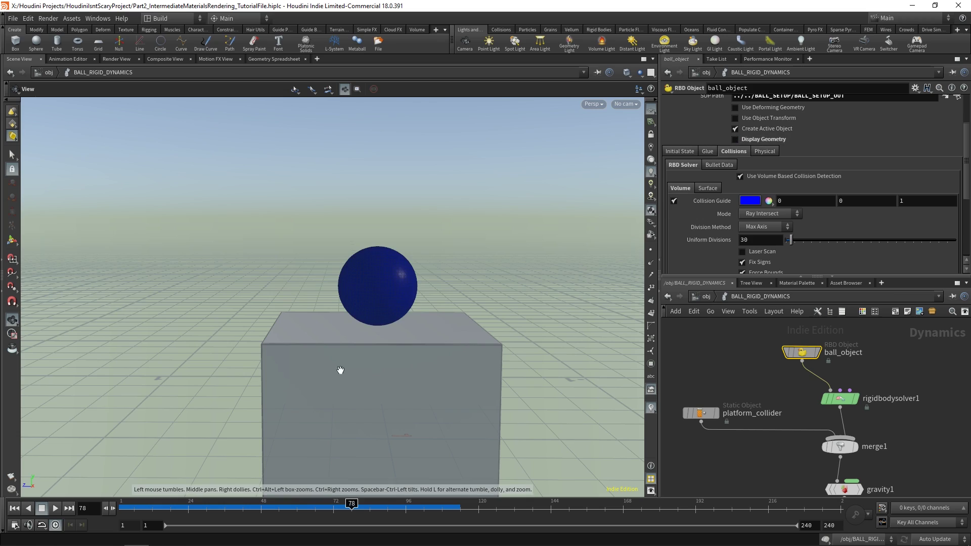
right_click_drag(338, 368, 356, 280)
left_click_drag(356, 280, 390, 253)
Set ball_object's Uniform Divisions to 100 and frame the ball to check the blue guide
left_click(738, 240)
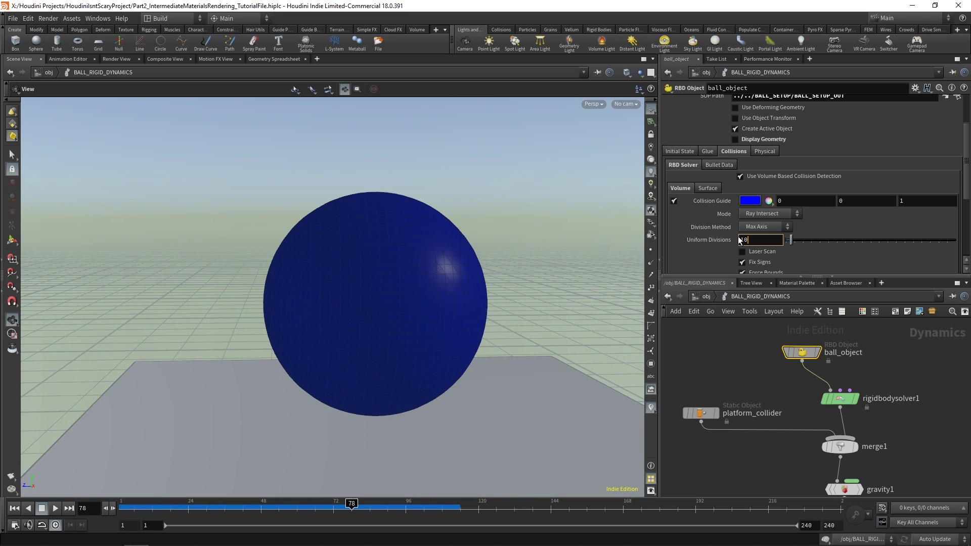
type("0")
key("Return")
left_click(14, 508)
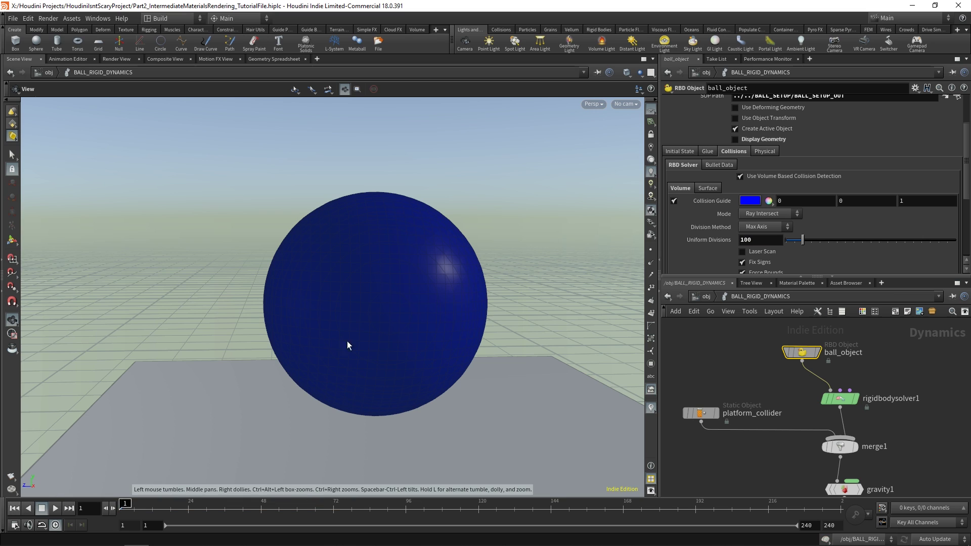
middle_click_drag(411, 250, 433, 234)
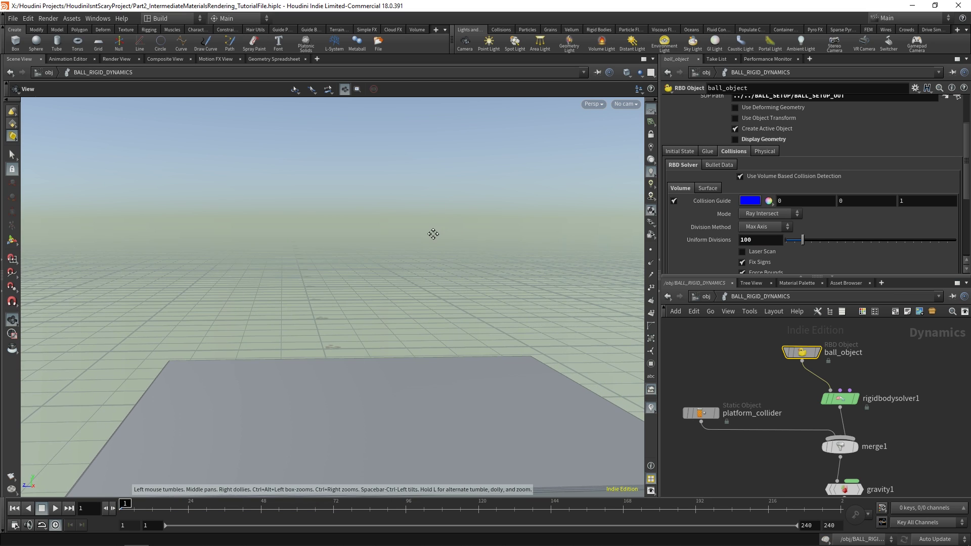
key("g")
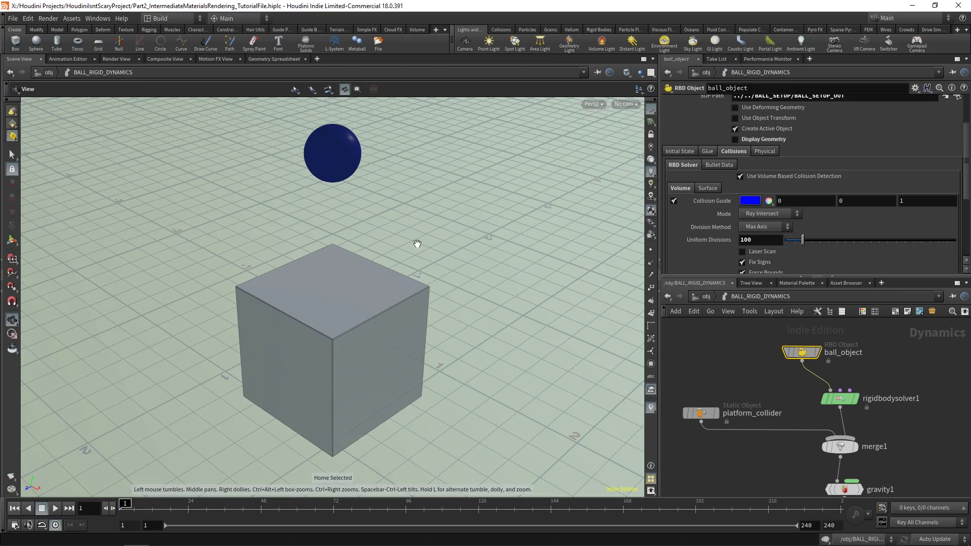
left_click_drag(331, 171, 485, 252)
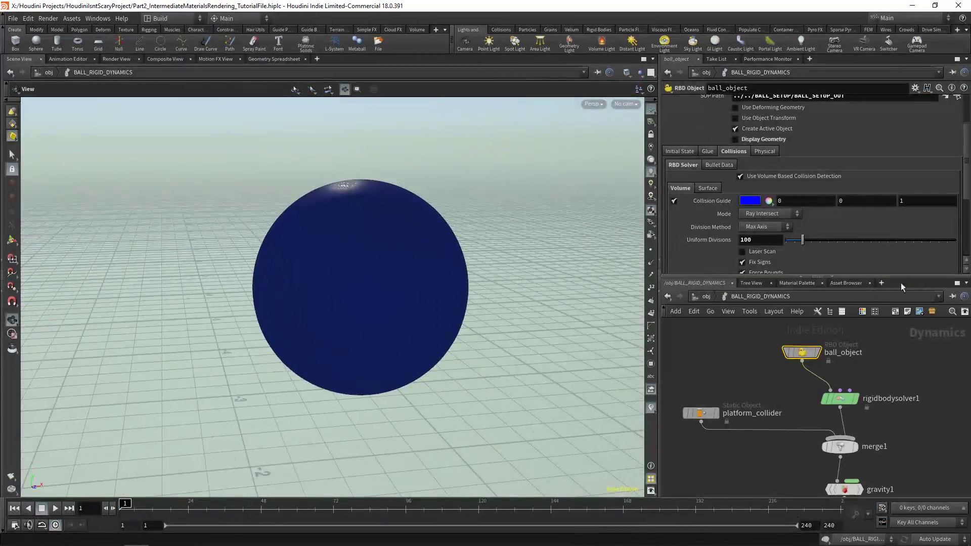
Turn off the ball's collision guide and show its grey geometry again
left_click(674, 202)
left_click(735, 139)
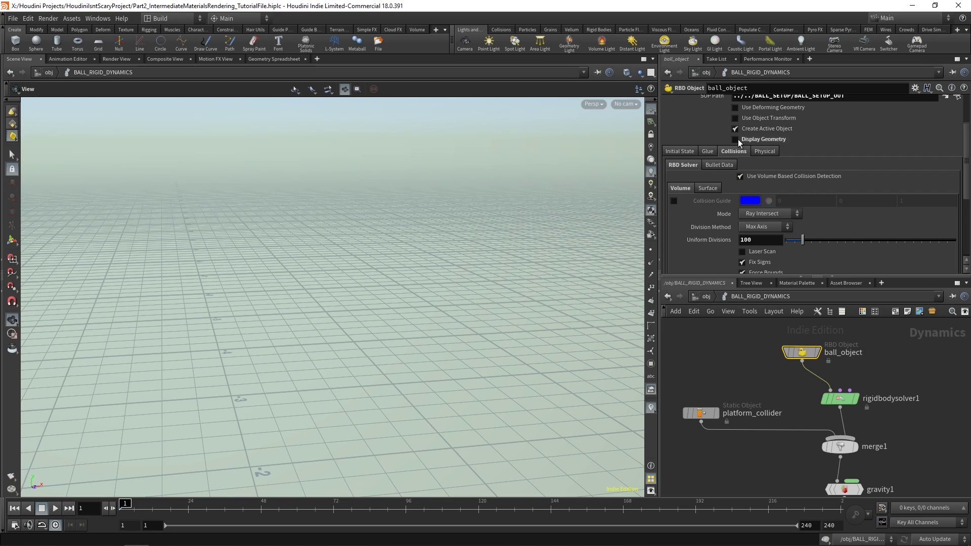
left_click_drag(455, 304, 375, 310)
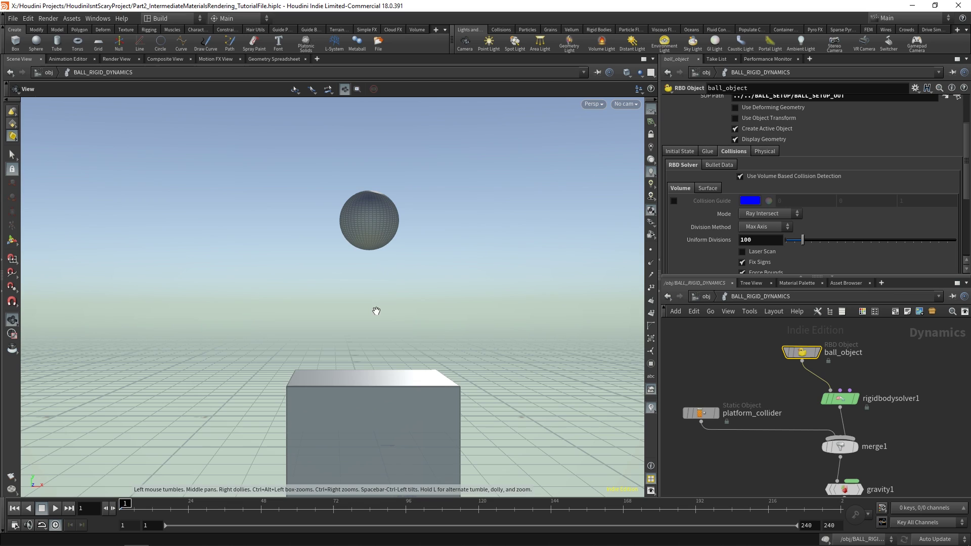
Play the simulation to watch the ball land on the box, then scrub back
left_click(54, 508)
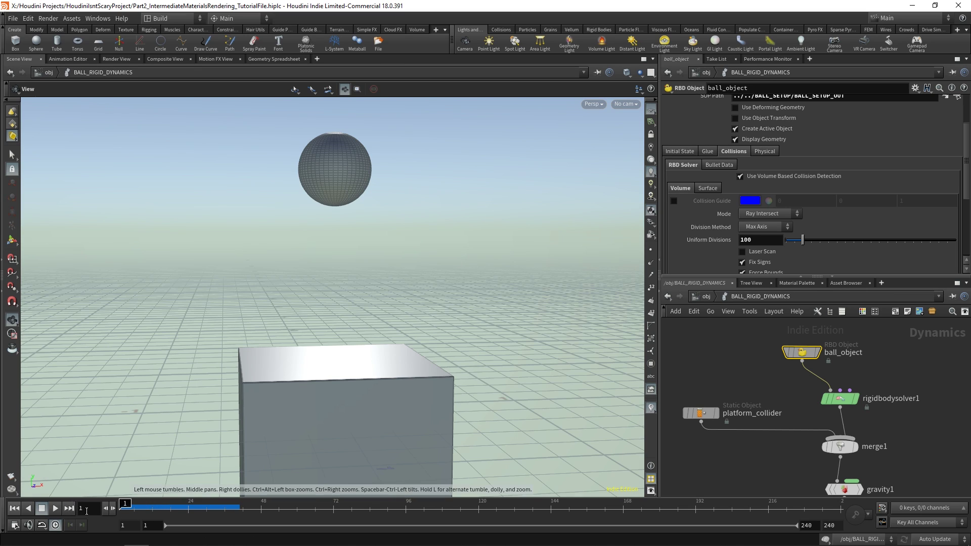
left_click(54, 508)
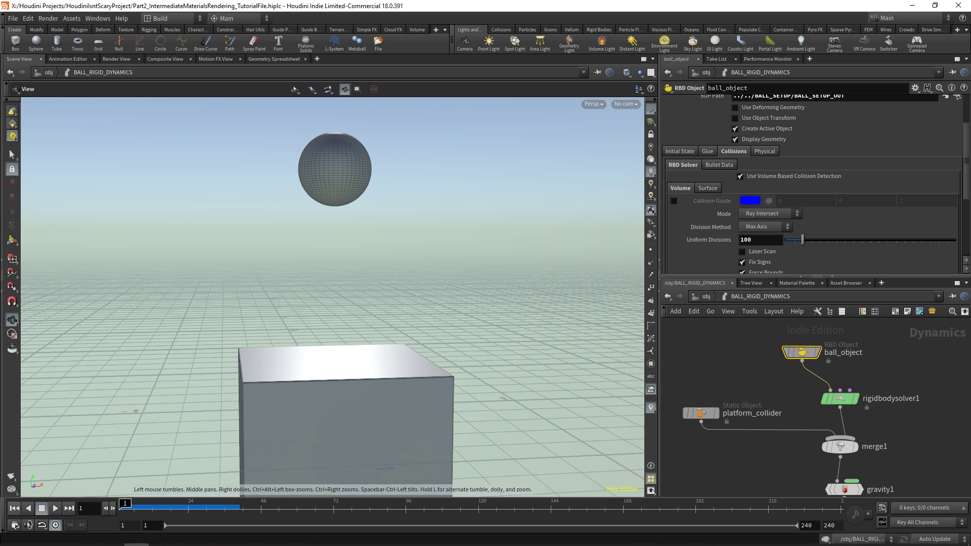
left_click(41, 508)
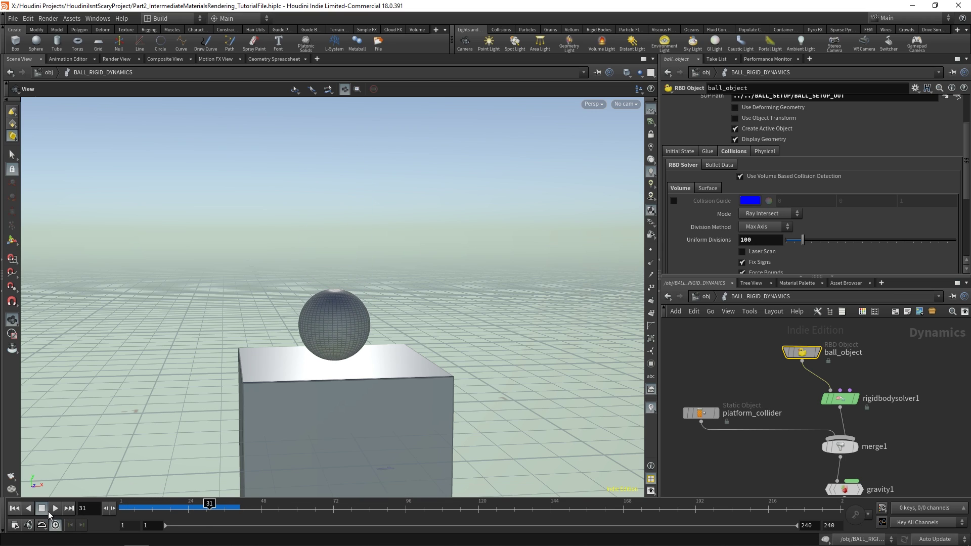
mouse_move(127, 513)
left_mouse_down()
mouse_move(207, 514)
mouse_move(125, 513)
left_mouse_up()
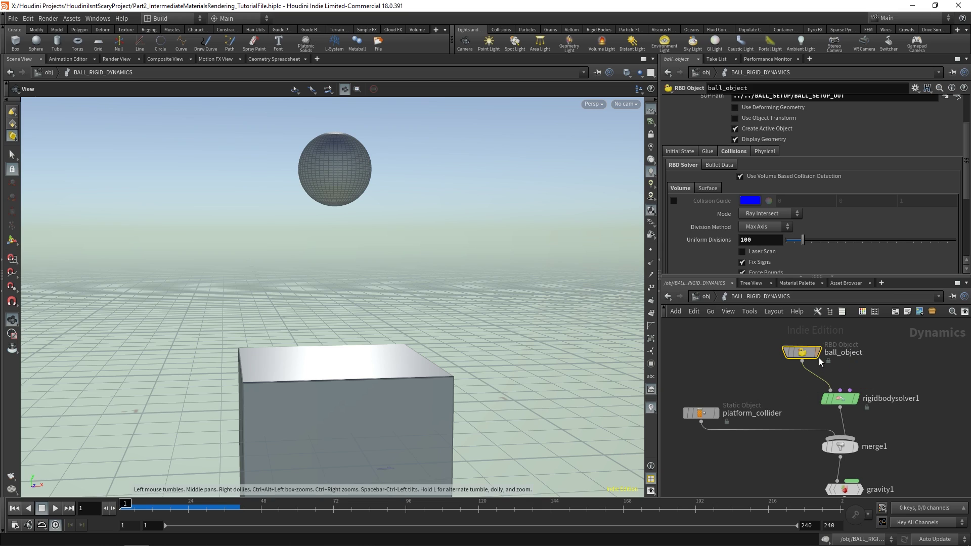
Inspect ball_object's Bounce on its Physical tab, then open platform_collider's Physical tab
scroll(712, 164, "up", 3)
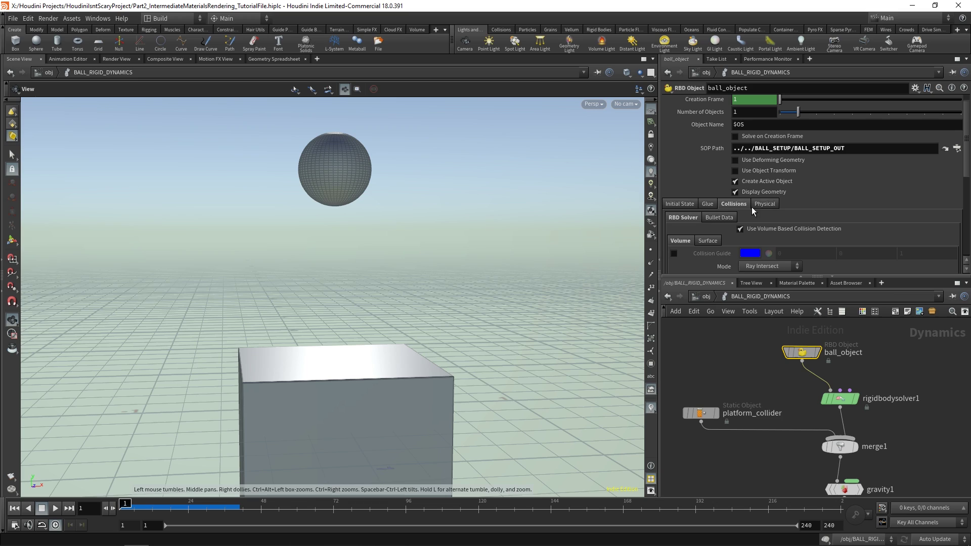
left_click(754, 205)
scroll(706, 226, "down", 6)
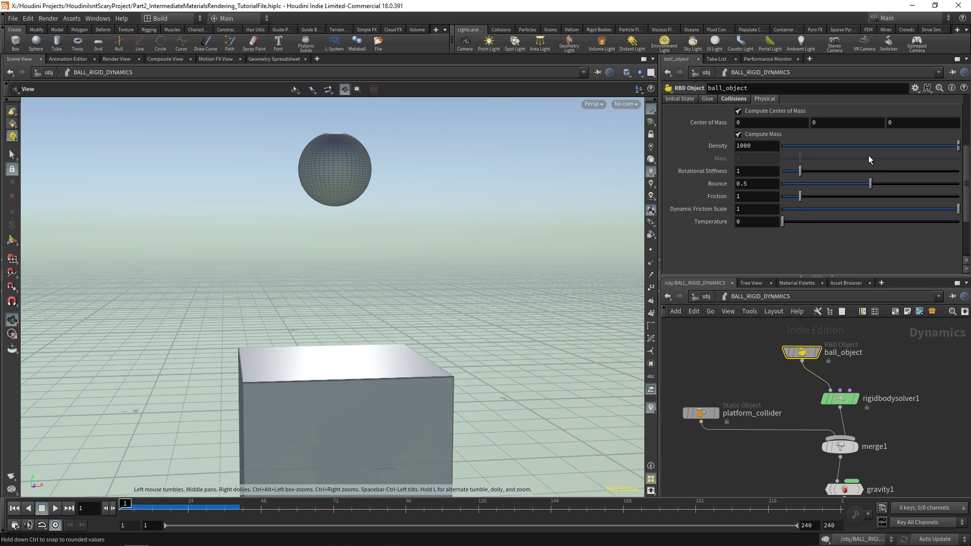
scroll(722, 201, "up", 2)
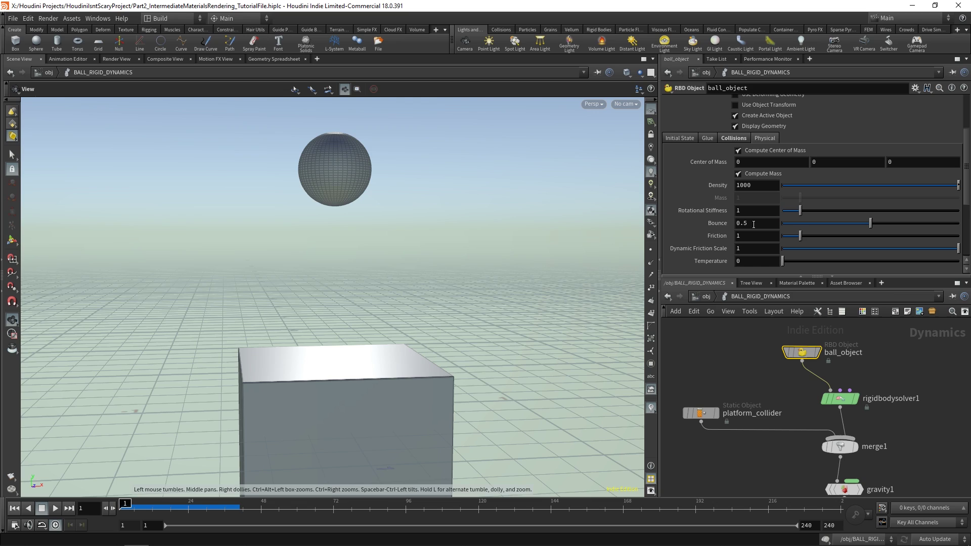
left_click(753, 224)
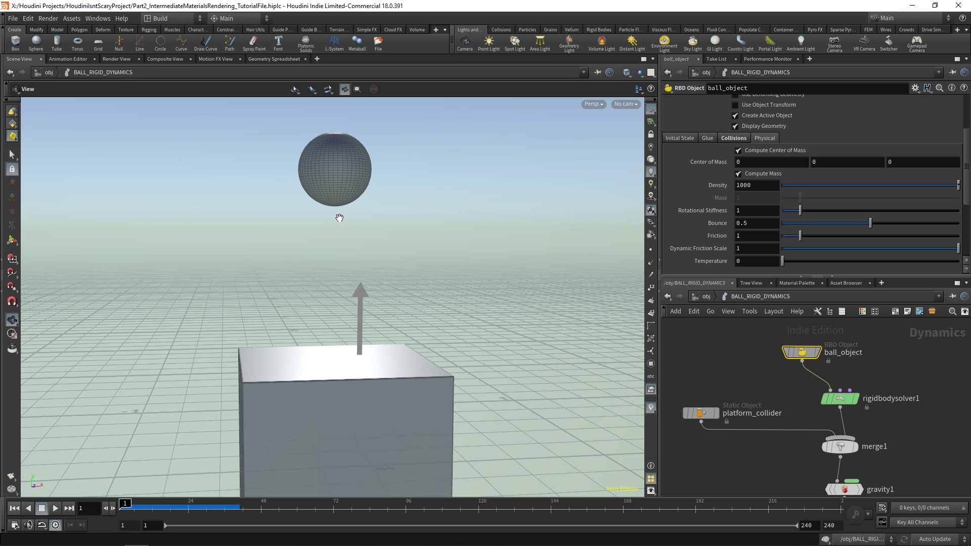
left_click(706, 417)
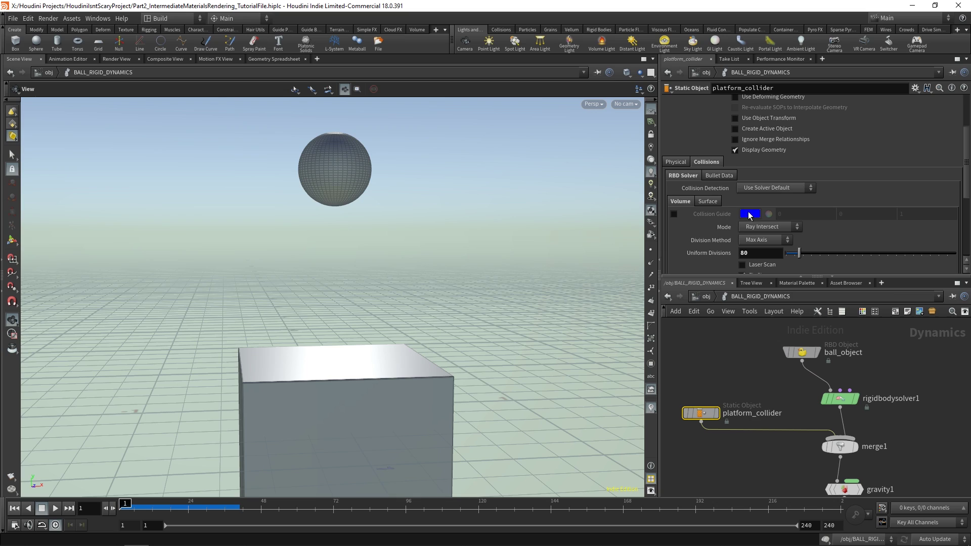
left_click(677, 161)
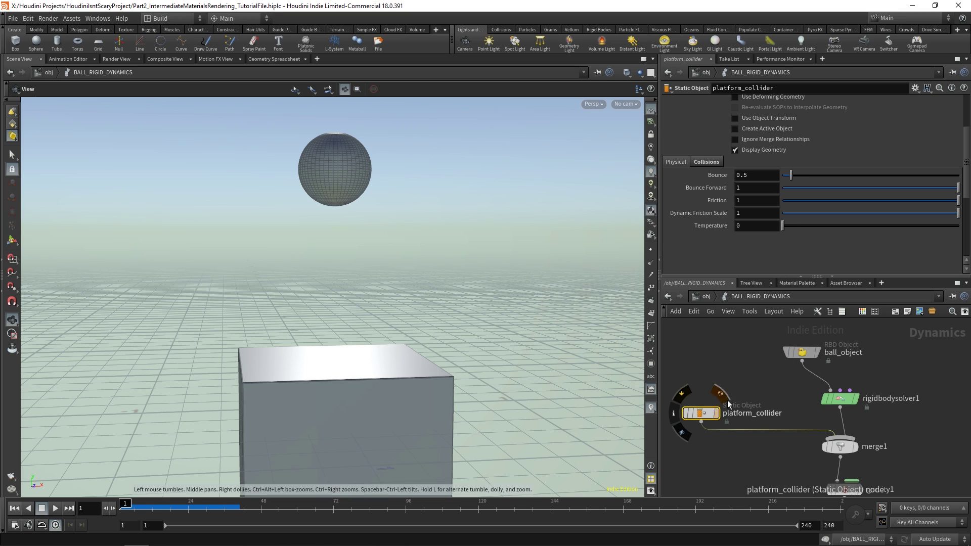
Set ball_object's Bounce to 1 and play the simulation to test it
left_click(809, 353)
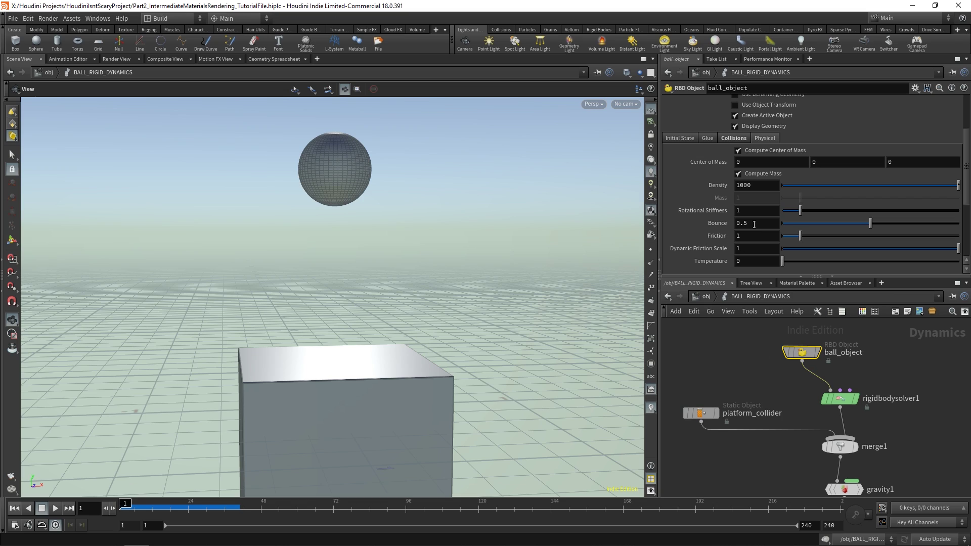
left_click(754, 224)
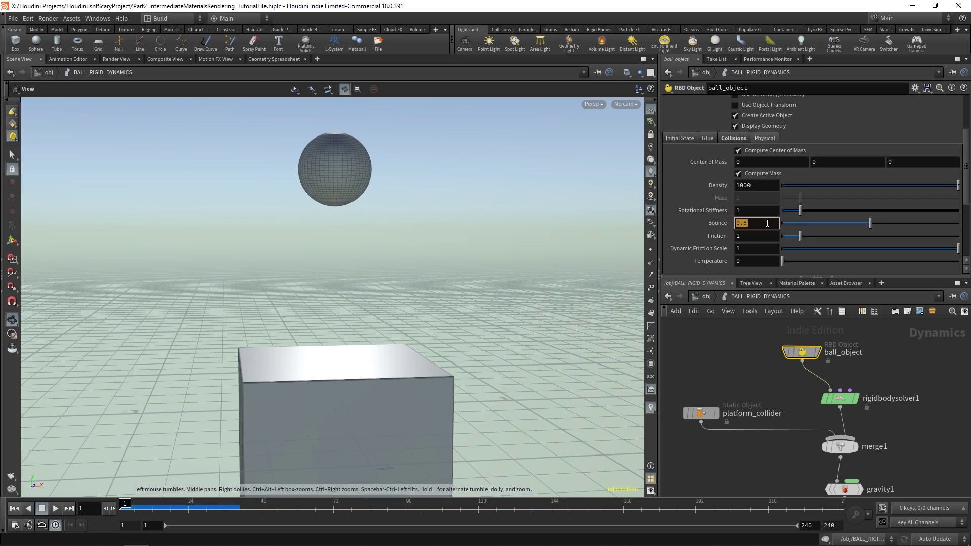
type("1")
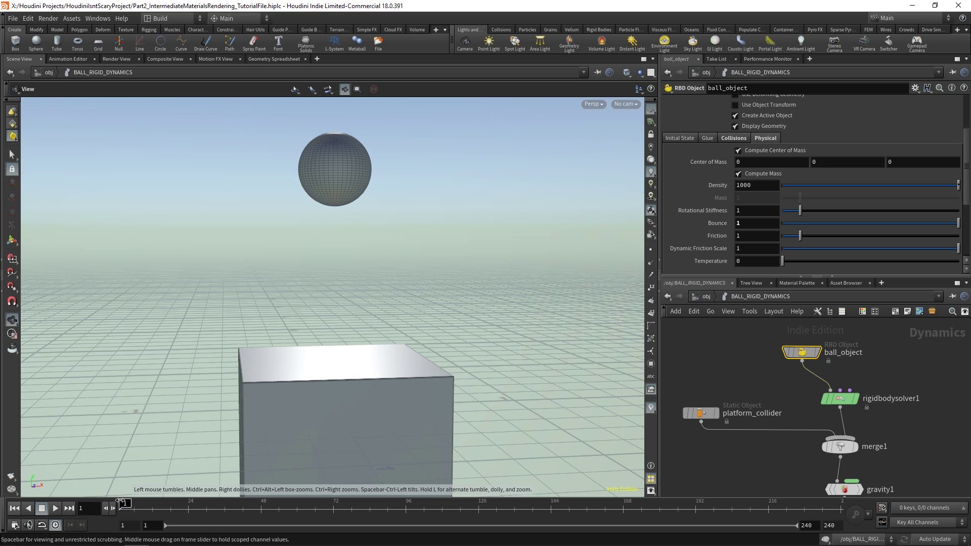
left_click(56, 509)
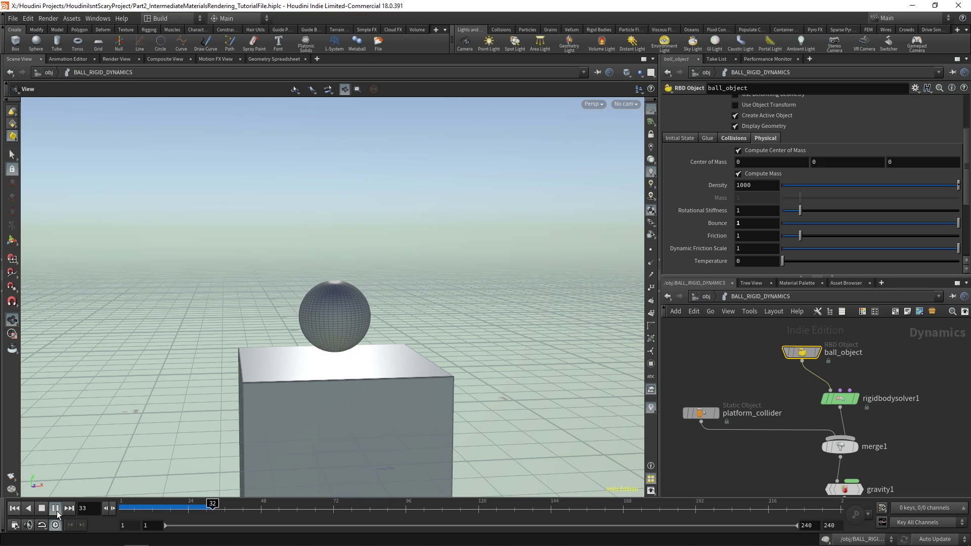
left_click(42, 509)
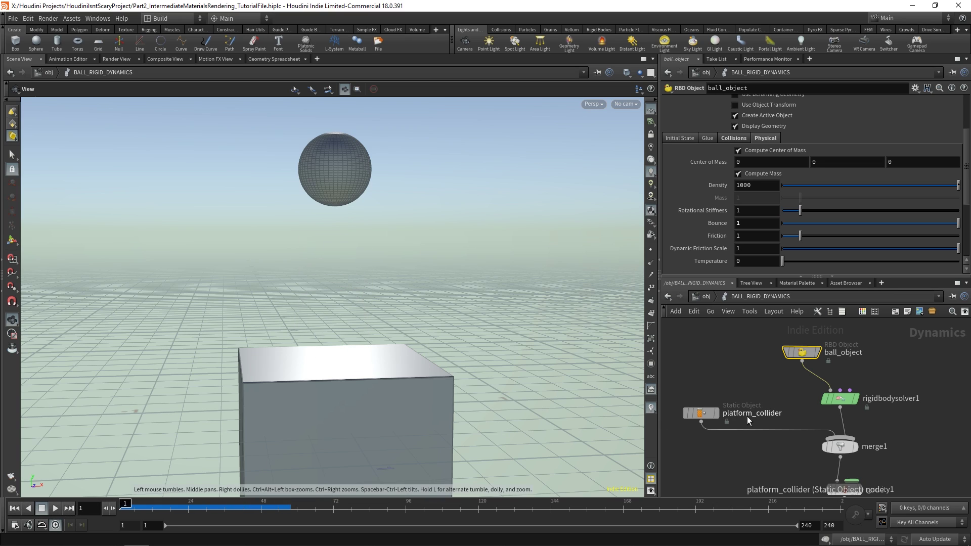
Set platform_collider's Bounce to 0.6
left_click(699, 416)
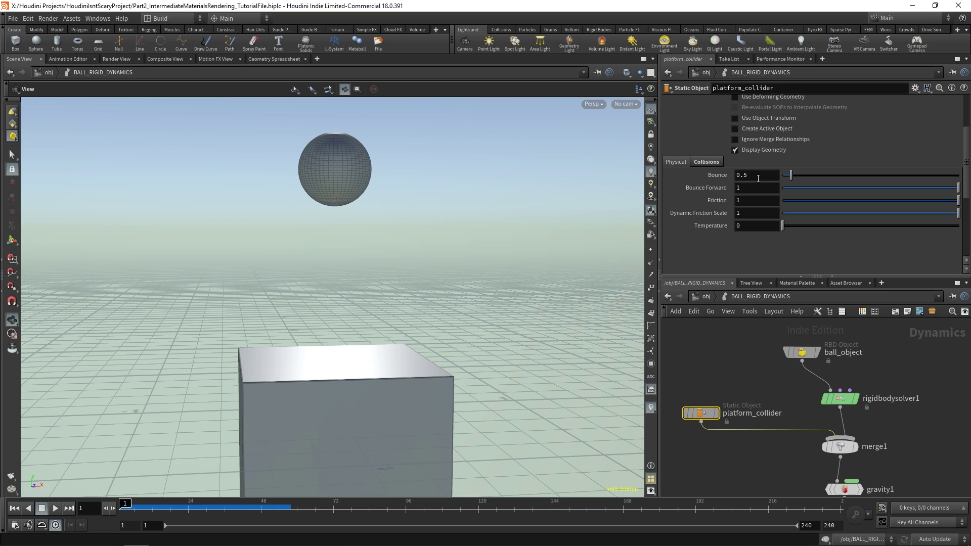
key("Return")
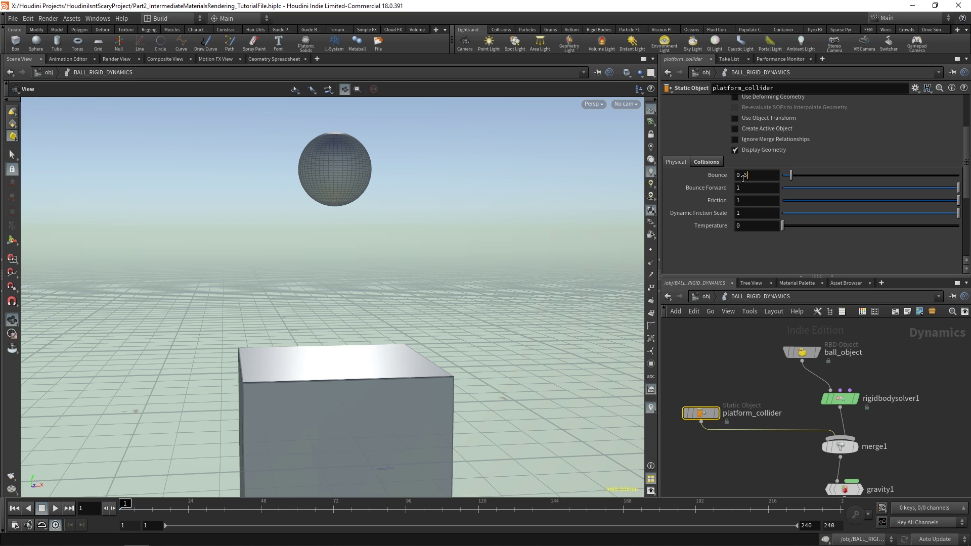
key("BackSpace")
type("6")
key("Return")
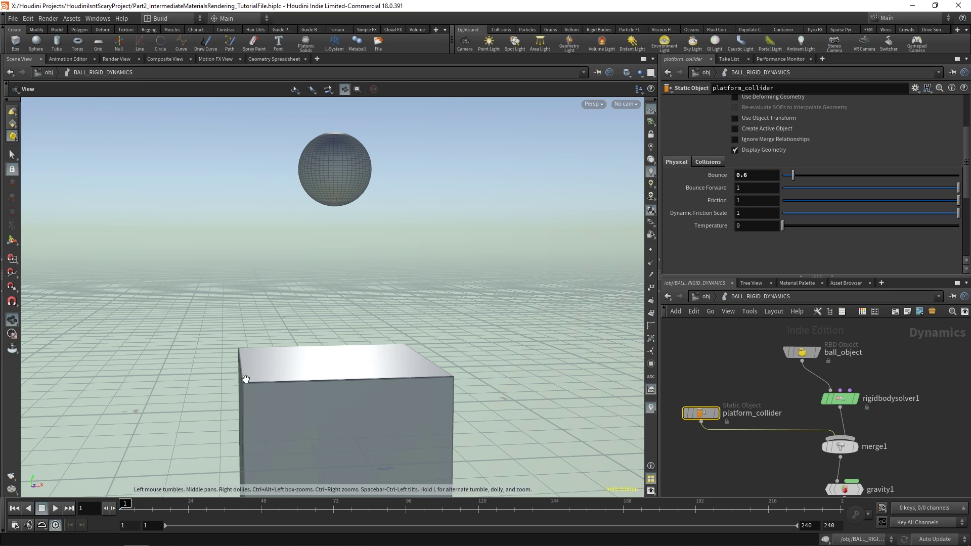
Replay the simulation from frame 1 to watch the ball rebound off the box
left_click(55, 509)
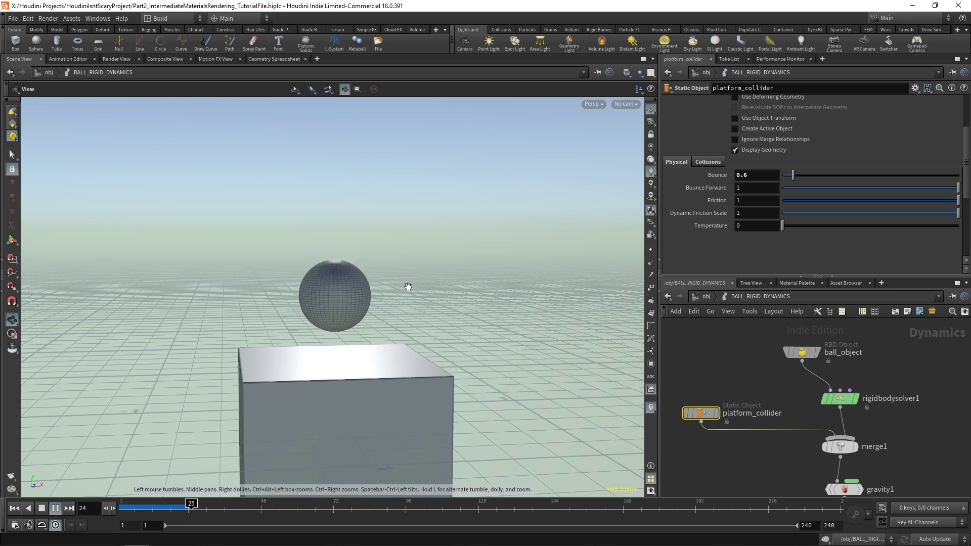
left_click_drag(408, 287, 374, 298)
left_click(42, 508)
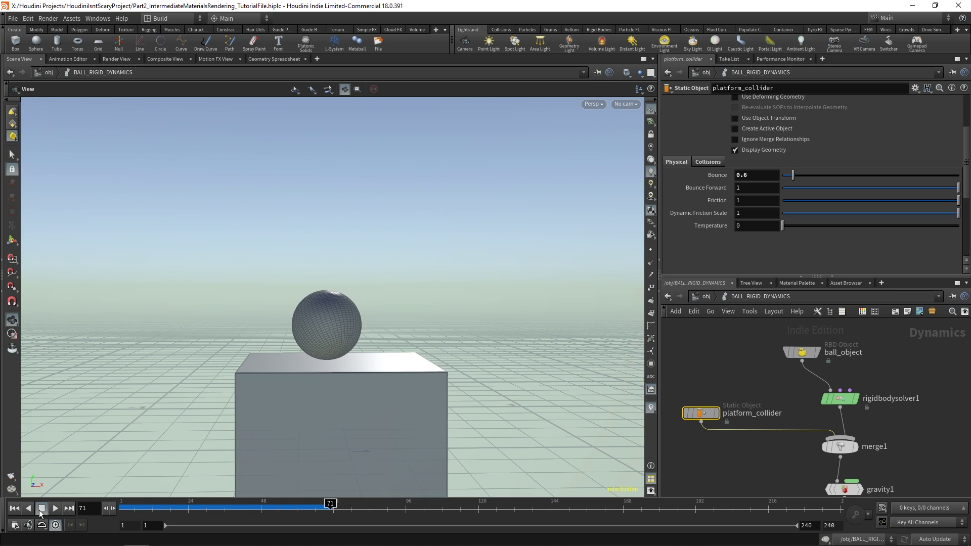
left_click(14, 509)
left_click_drag(502, 262, 268, 329)
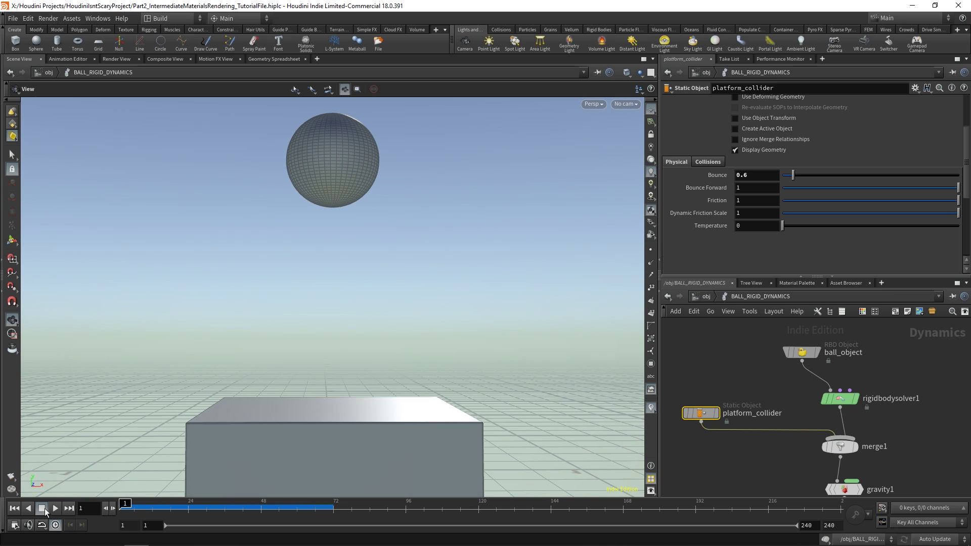
left_click(42, 508)
left_click(42, 508)
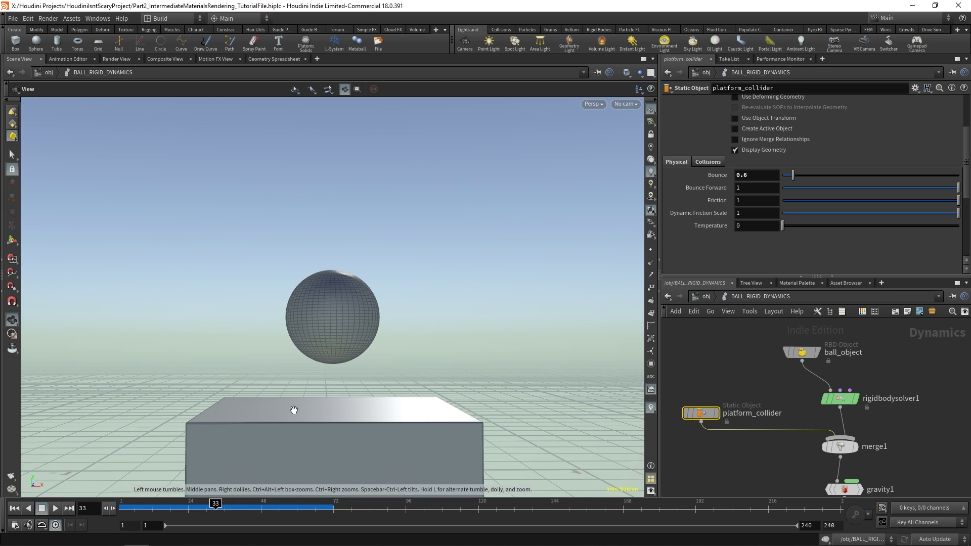
scroll(284, 403, "down", 1)
mouse_move(842, 398)
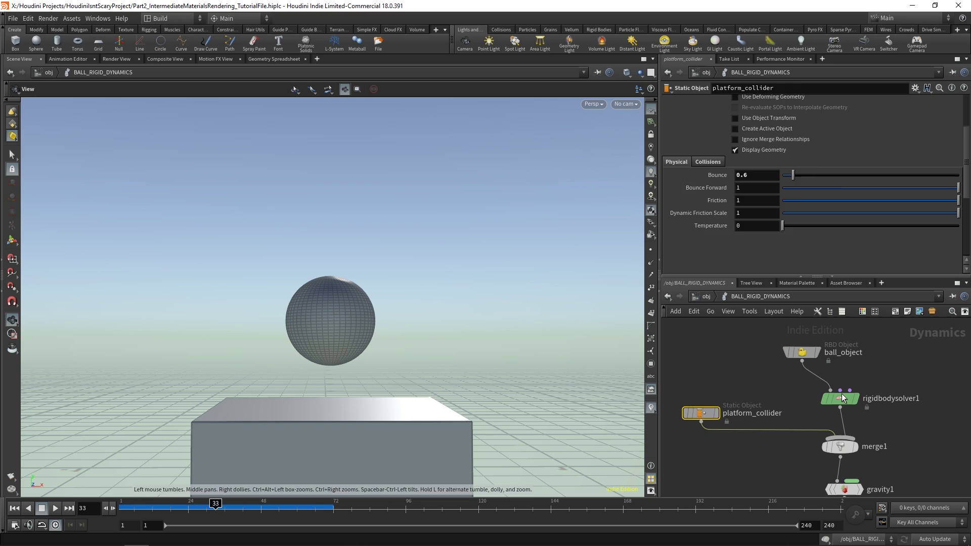
Set rigidbodysolver1's Time Scale to 0.75 and play the simulation from the start
left_click(843, 399)
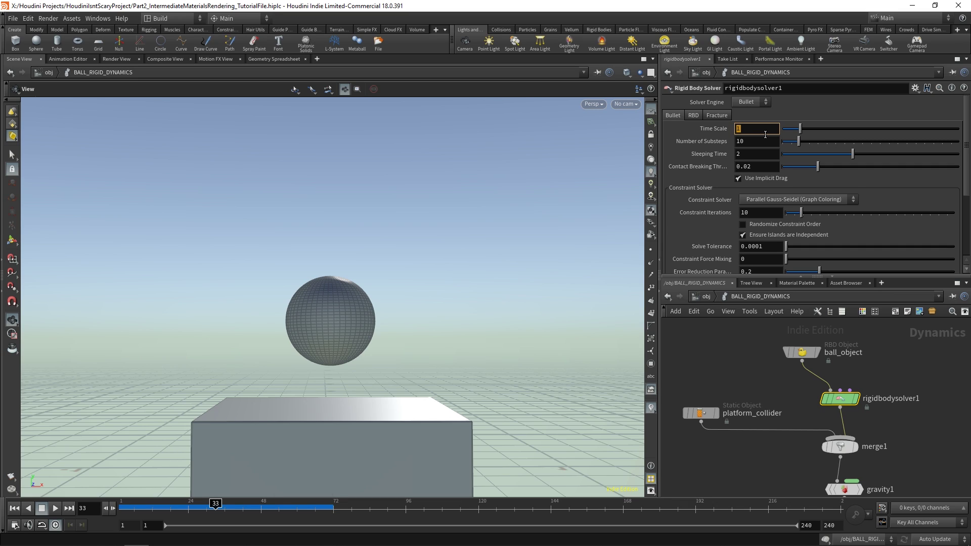
left_click(14, 508)
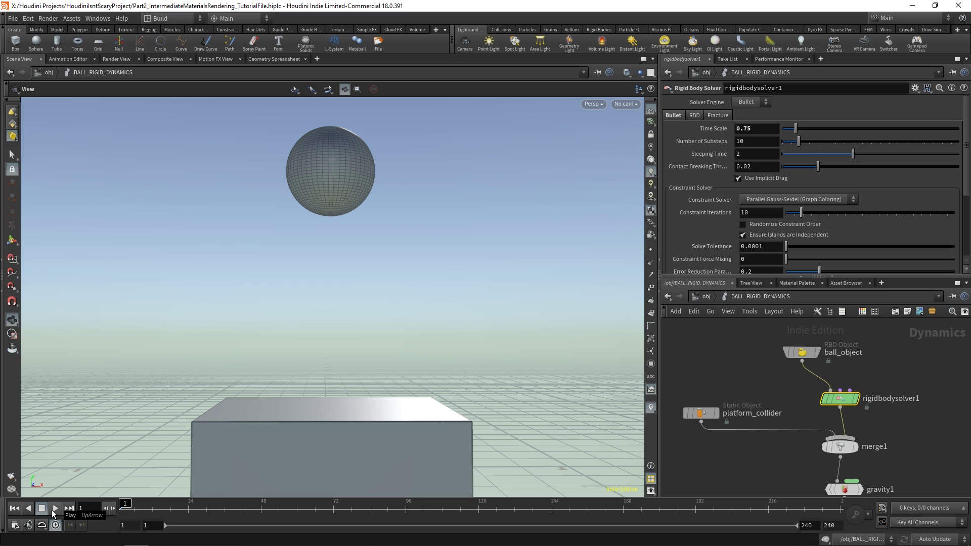
left_click(51, 509)
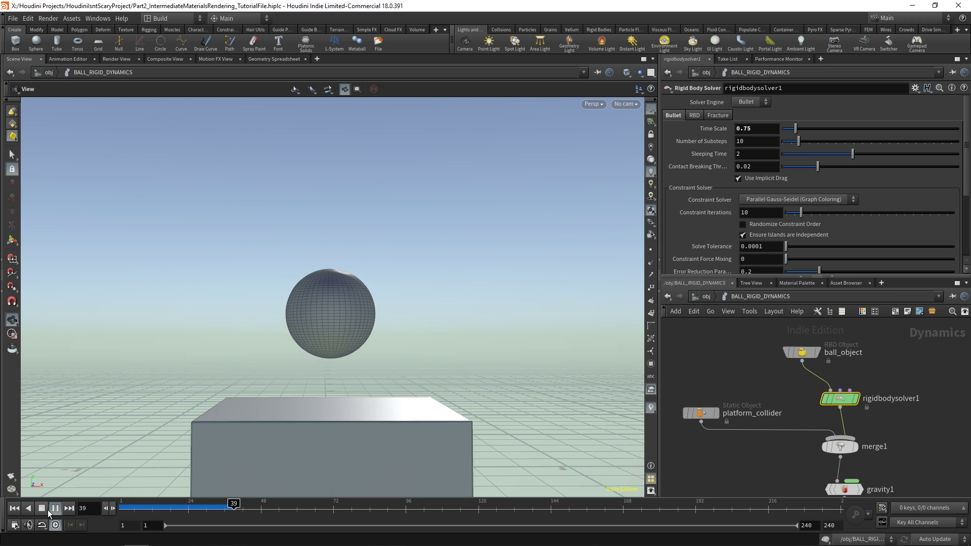
left_click(46, 509)
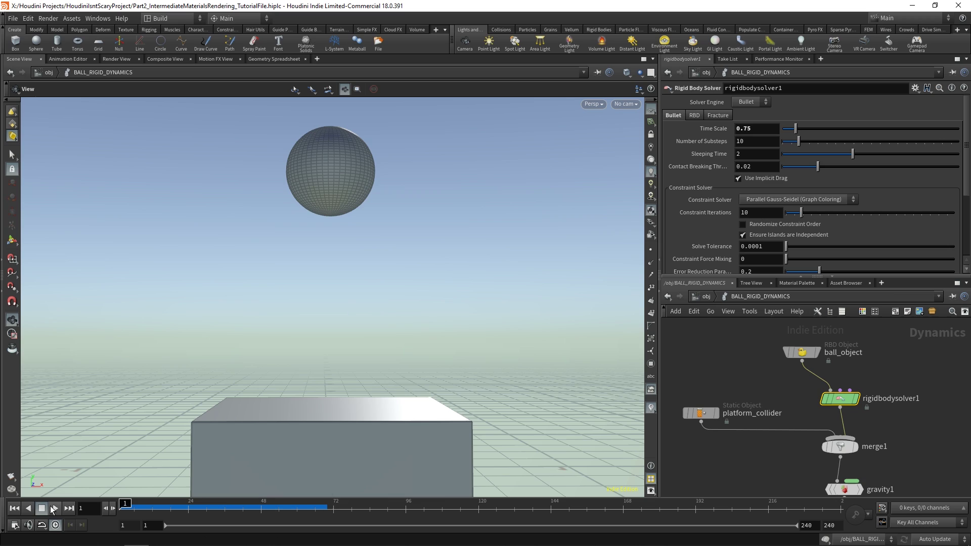
left_click(54, 509)
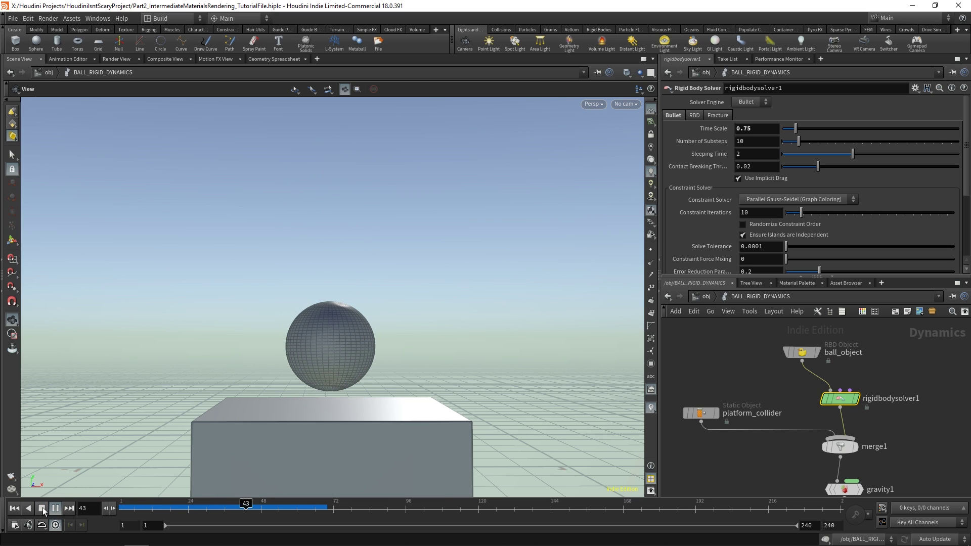
left_click(43, 508)
Scrub the timeline to frame 45, where the ball lands on the box
left_click_drag(245, 507, 121, 508)
left_click(49, 511)
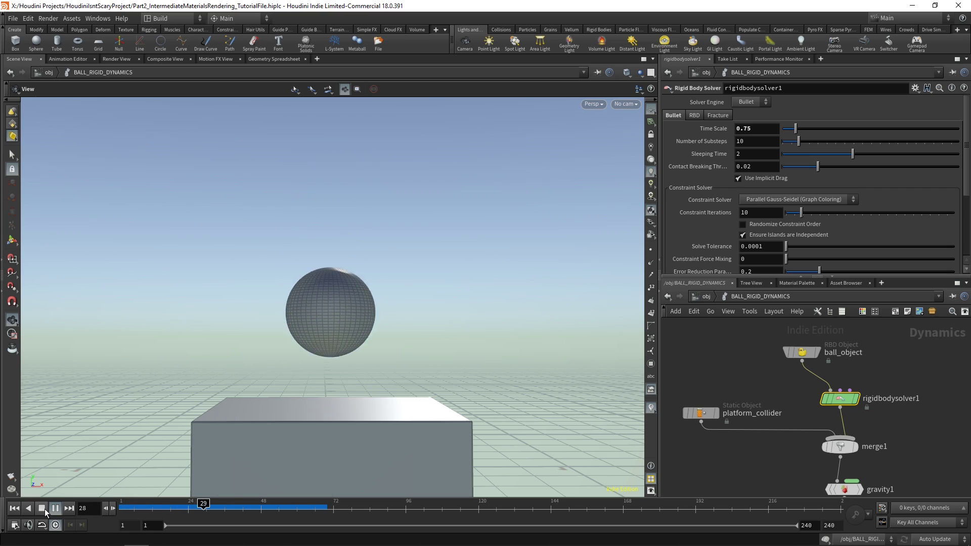
left_click(43, 508)
left_click(249, 507)
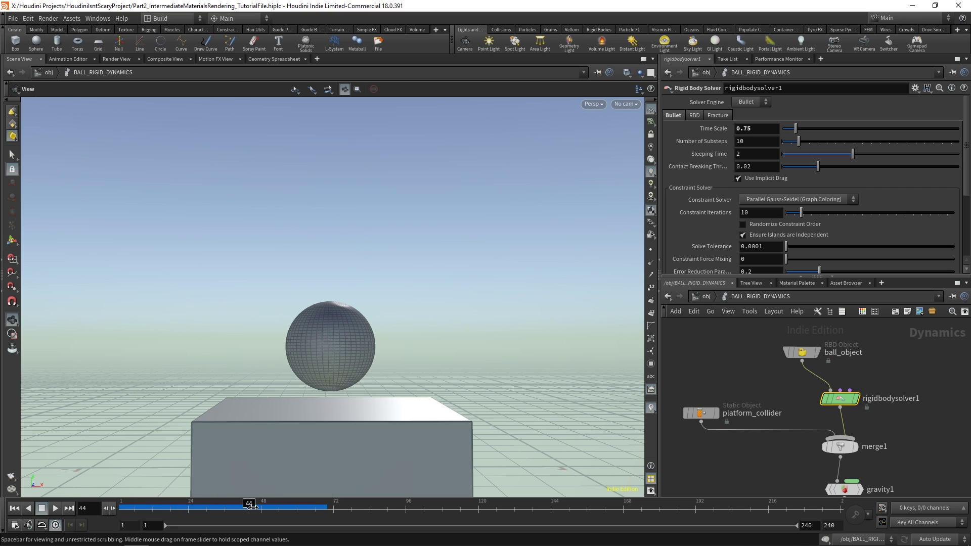
left_click_drag(250, 506, 252, 505)
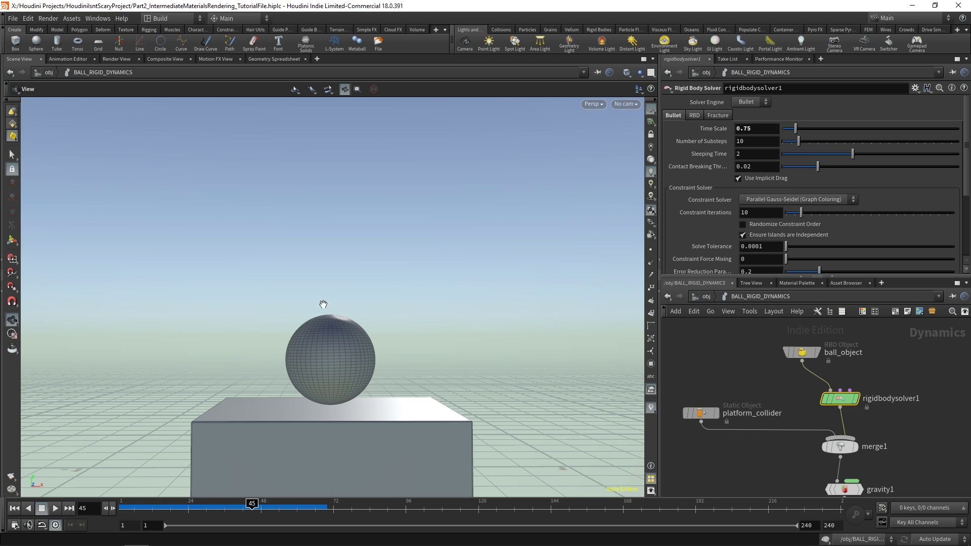
Center the node chain and replay the simulation until the ball lands
middle_click_drag(793, 398, 755, 348)
scroll(874, 383, "down", 2)
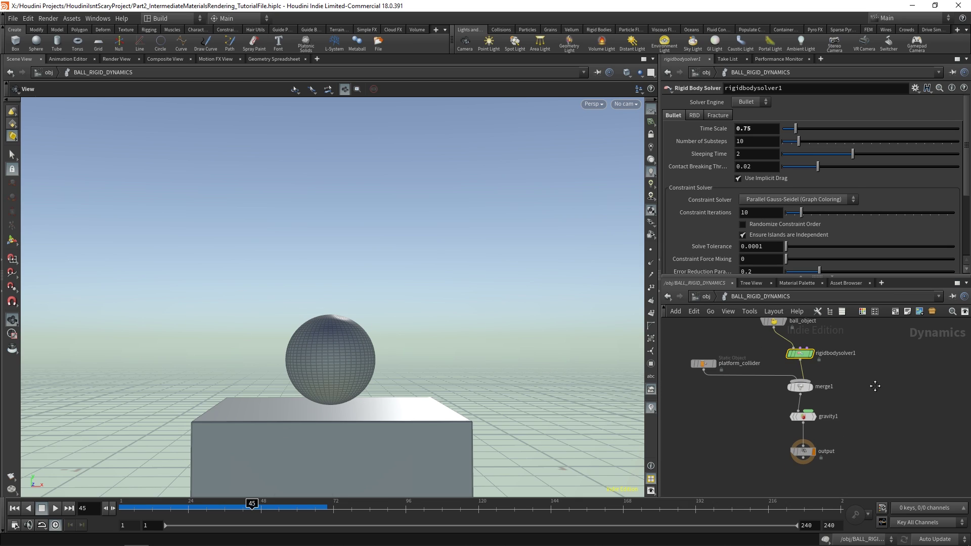
middle_click_drag(873, 383, 885, 405)
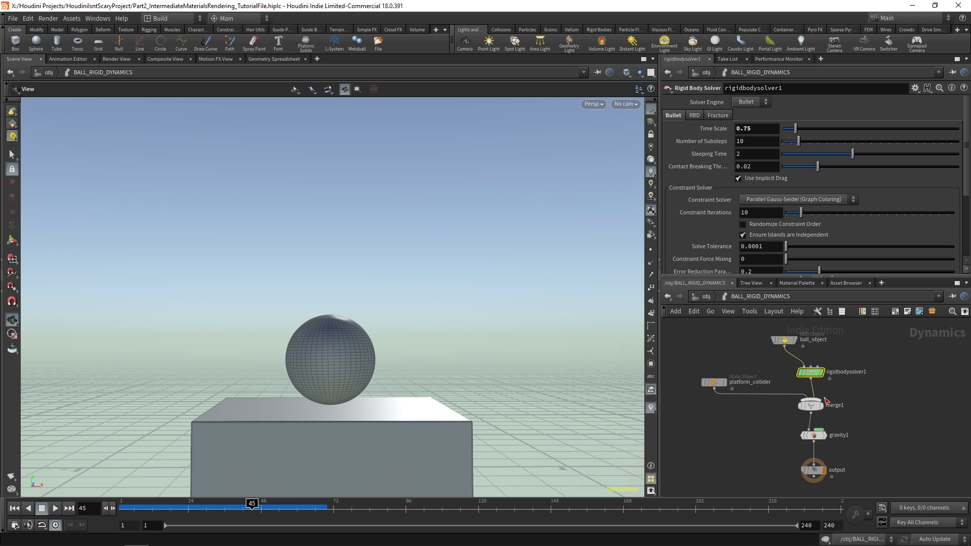
left_click(15, 508)
left_click(55, 508)
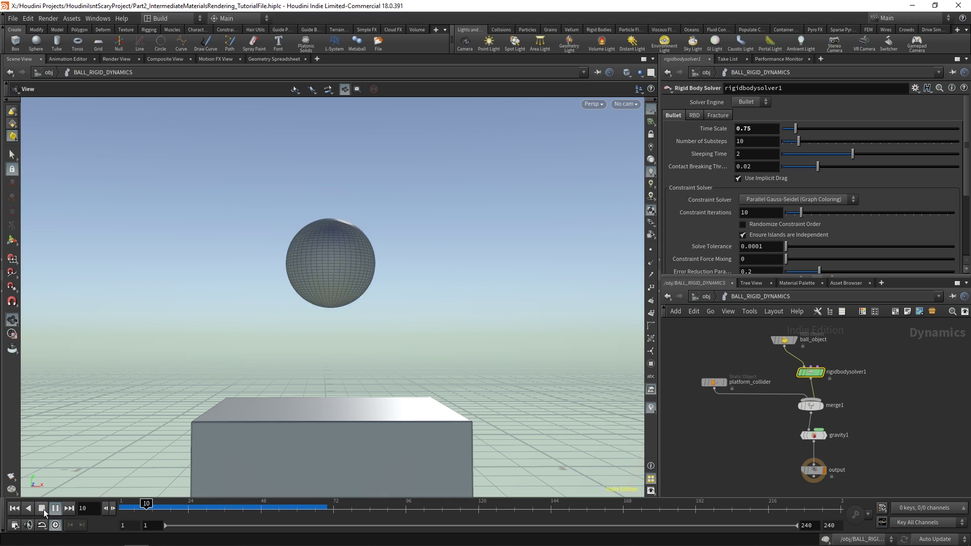
left_click(41, 508)
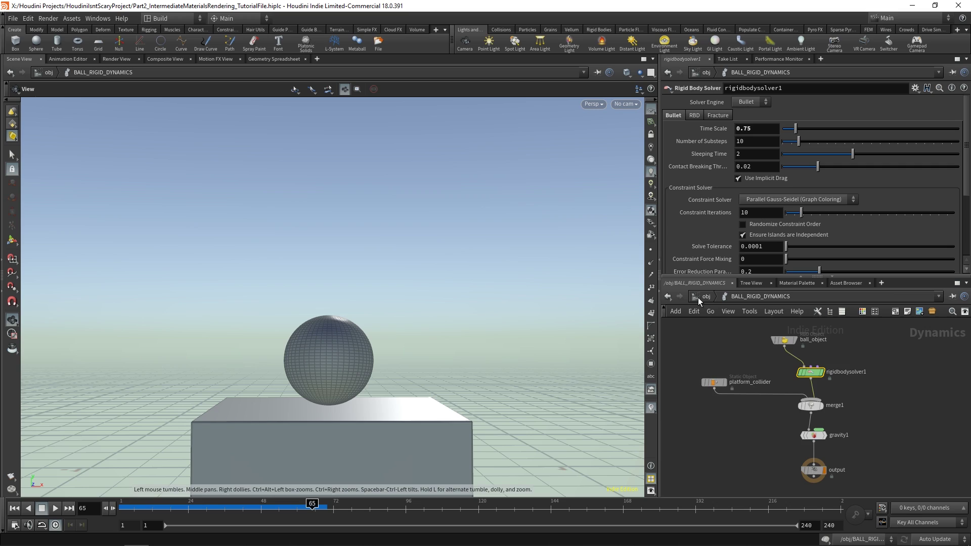
scroll(705, 357, "up", 2)
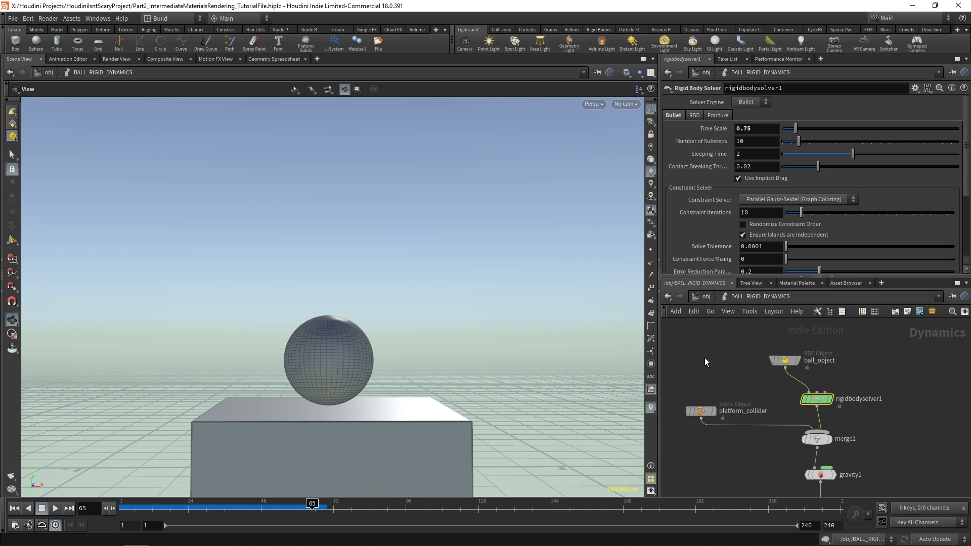
scroll(705, 357, "down", 2)
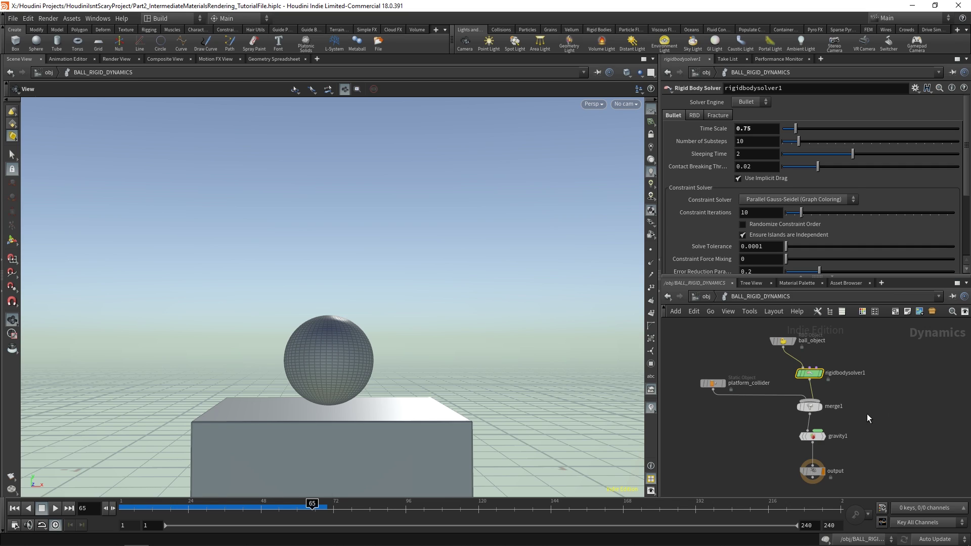
Move platform_collider up-right by the solver chain and review its SOP Path /obj/PLATFORM/PLATFORM_OUT
scroll(830, 399, "up", 2)
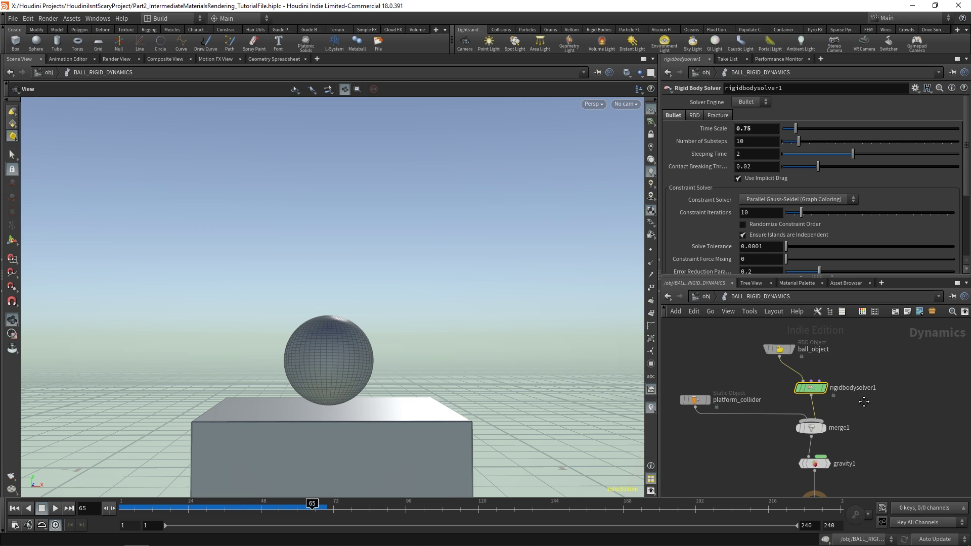
scroll(864, 401, "down", 2)
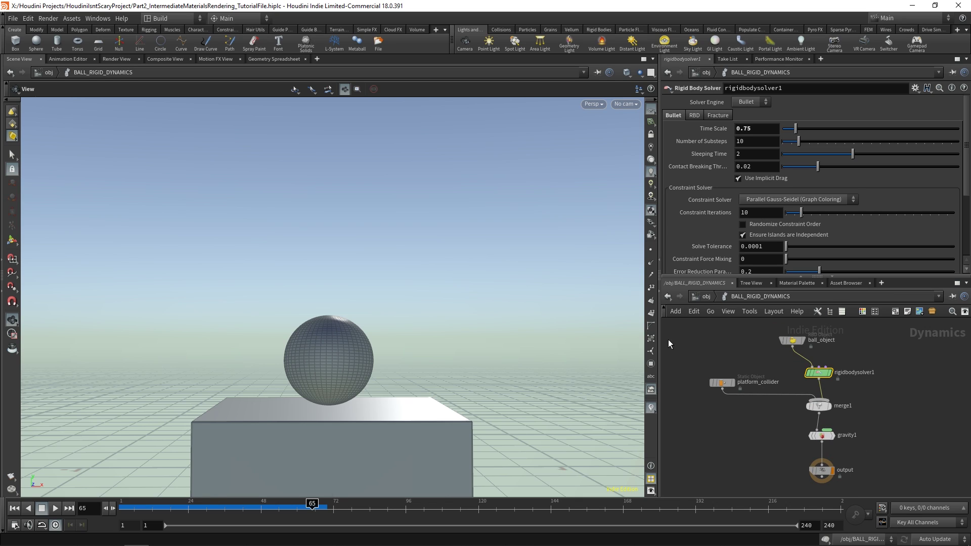
left_click_drag(726, 382, 741, 380)
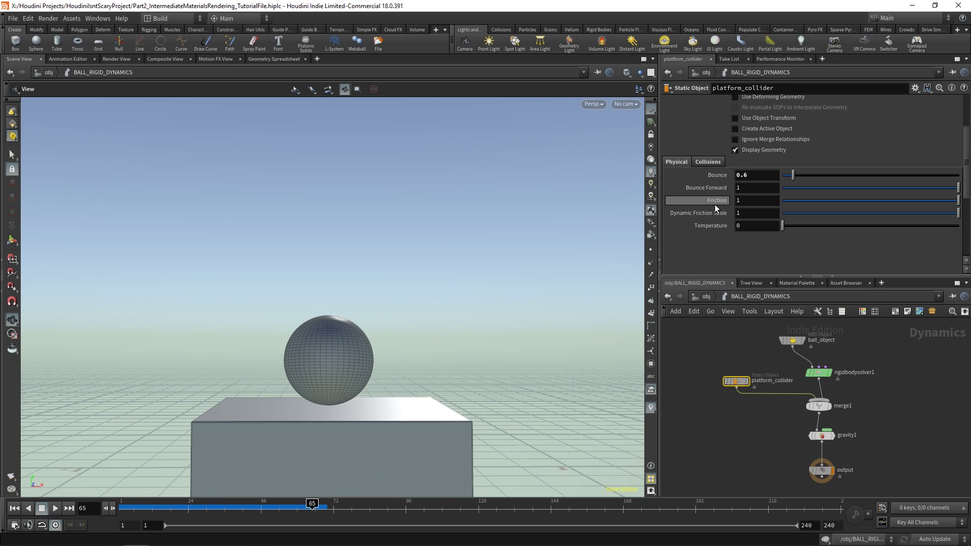
scroll(715, 207, "up", 5)
scroll(715, 229, "down", 5)
scroll(715, 210, "up", 3)
scroll(708, 219, "down", 3)
scroll(727, 213, "up", 4)
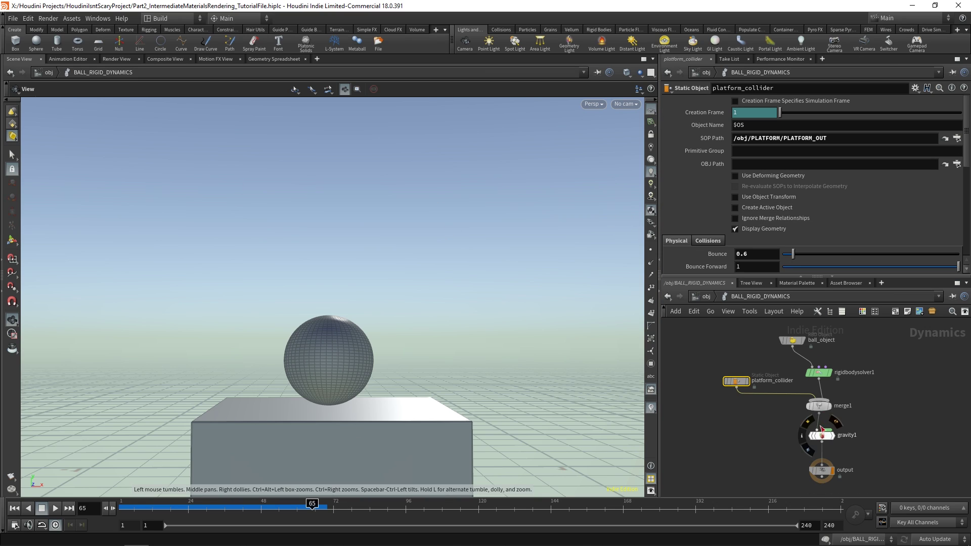
Select ball_object and check its Initial State position and velocity values
left_click(820, 338)
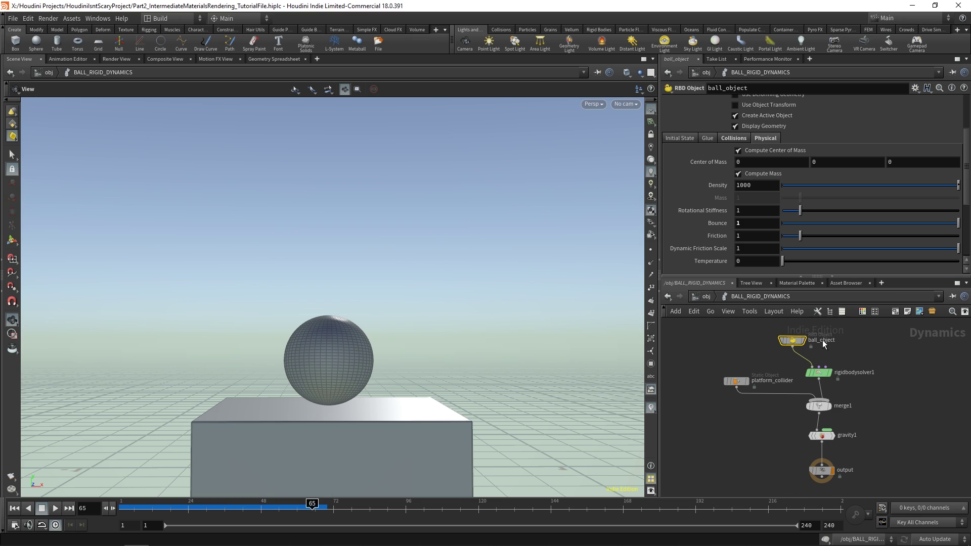
scroll(724, 226, "up", 3)
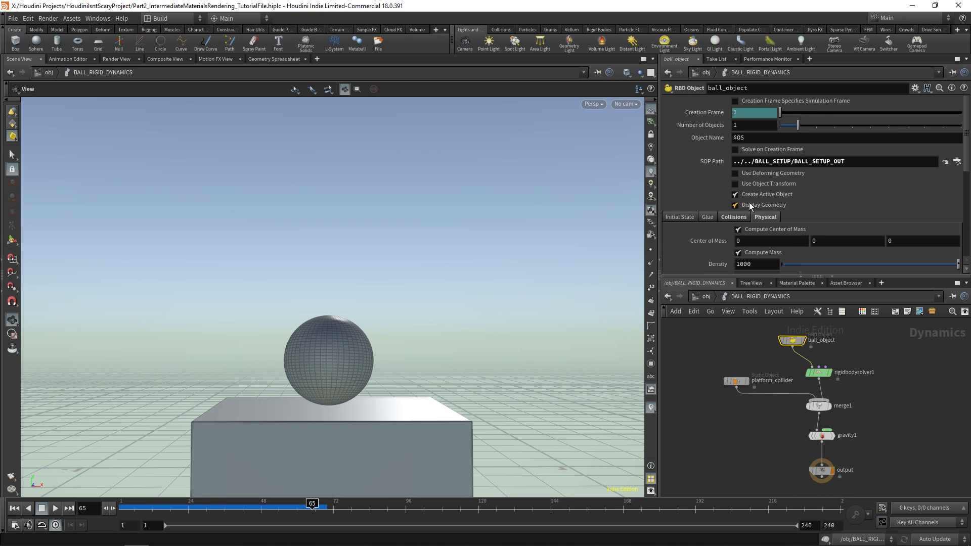
left_click(688, 218)
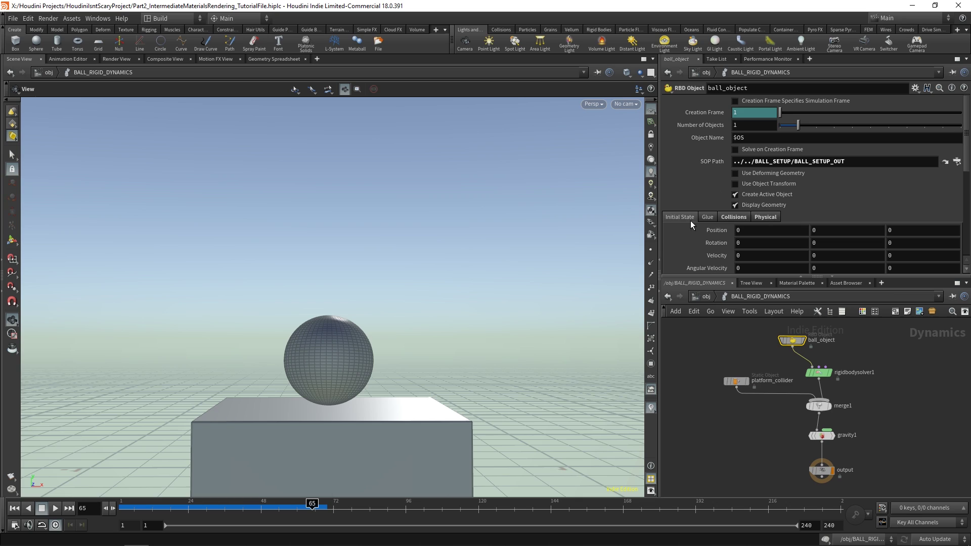
scroll(727, 238, "down", 4)
scroll(708, 223, "up", 3)
scroll(758, 243, "down", 1)
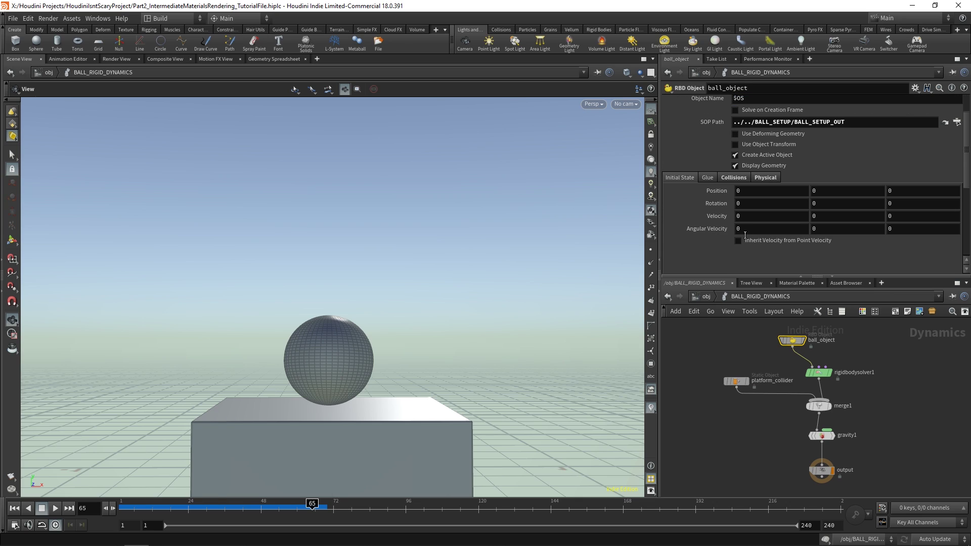
Review the ball's Physical tab: Density 1000, Bounce 1, Friction 1
left_click(769, 179)
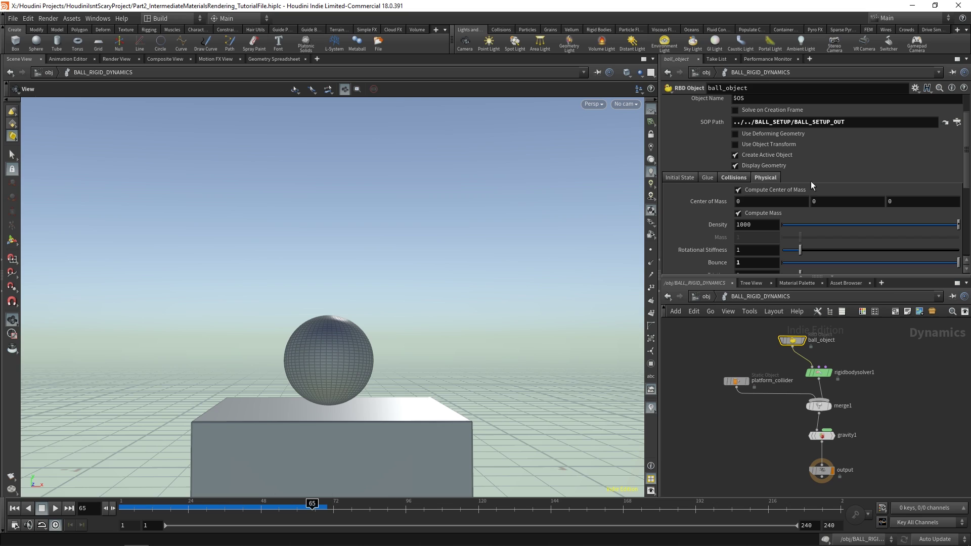
scroll(799, 181, "down", 1)
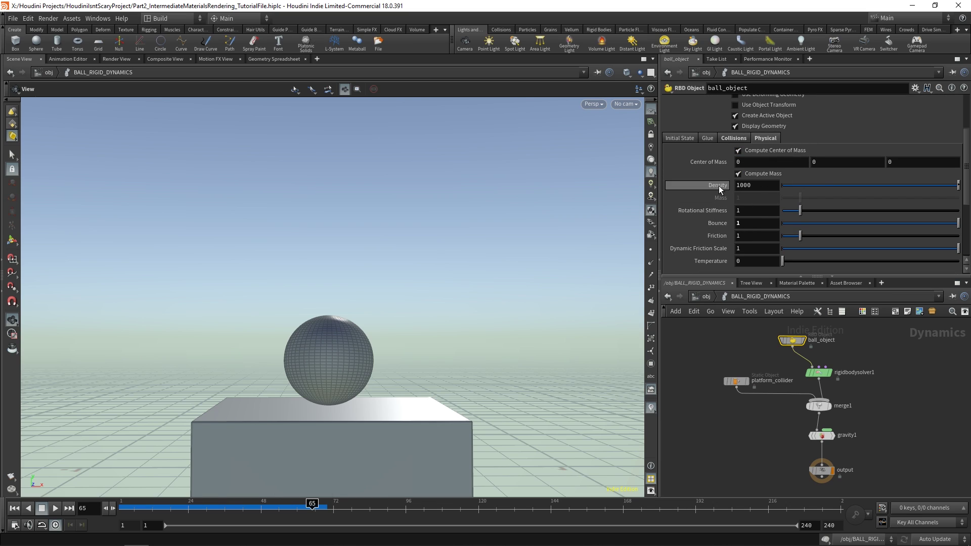
mouse_move(823, 375)
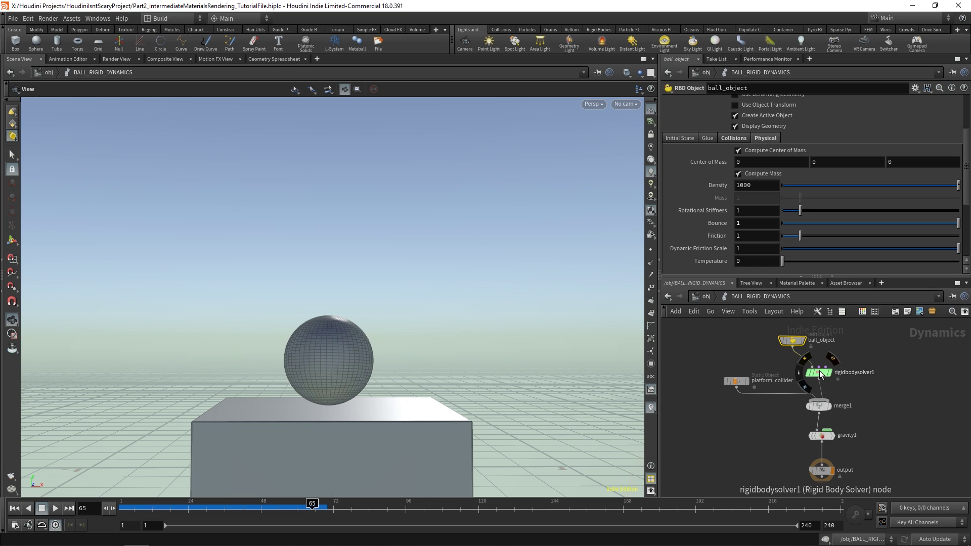
Inspect rigidbodysolver1's Number of Substeps and constraint options, then select platform_collider
left_click(819, 373)
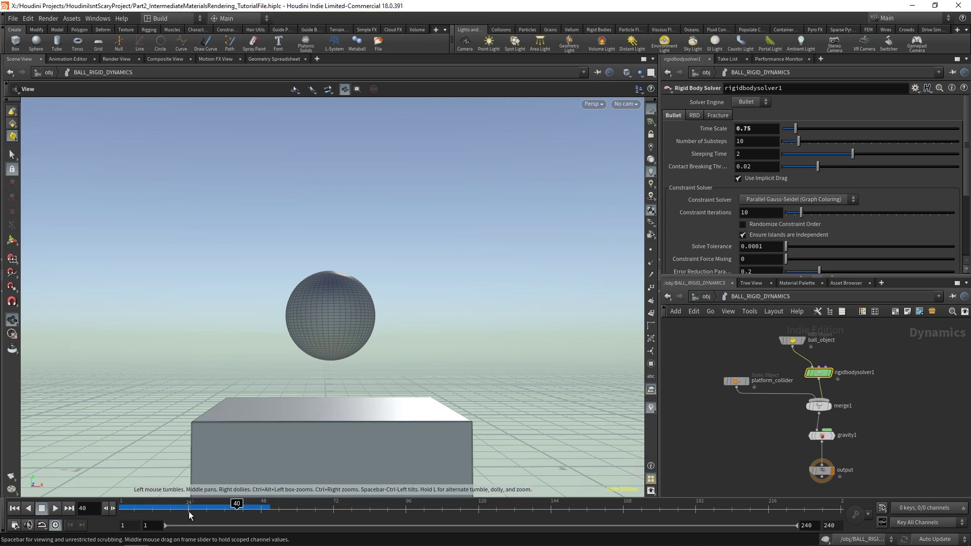
double_click(740, 141)
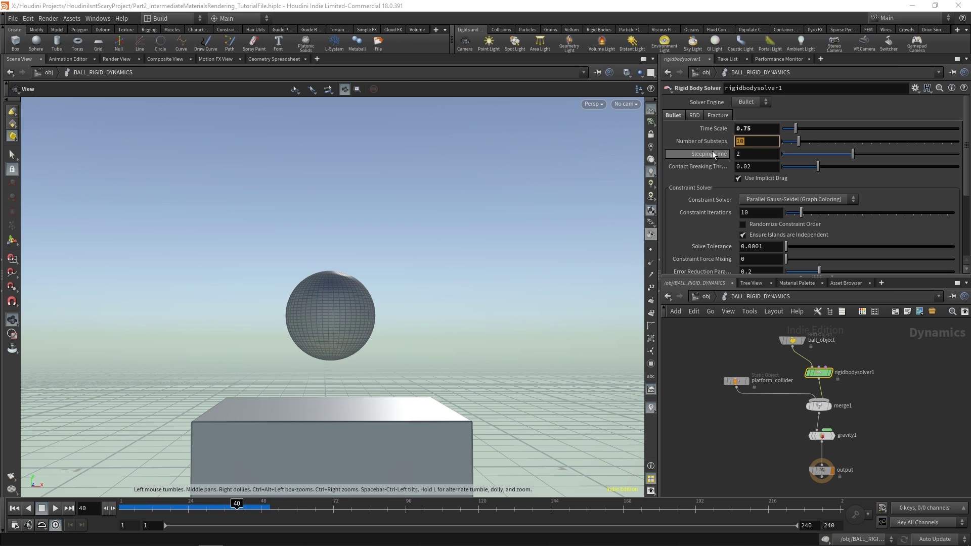
scroll(711, 149, "down", 4)
scroll(712, 201, "up", 5)
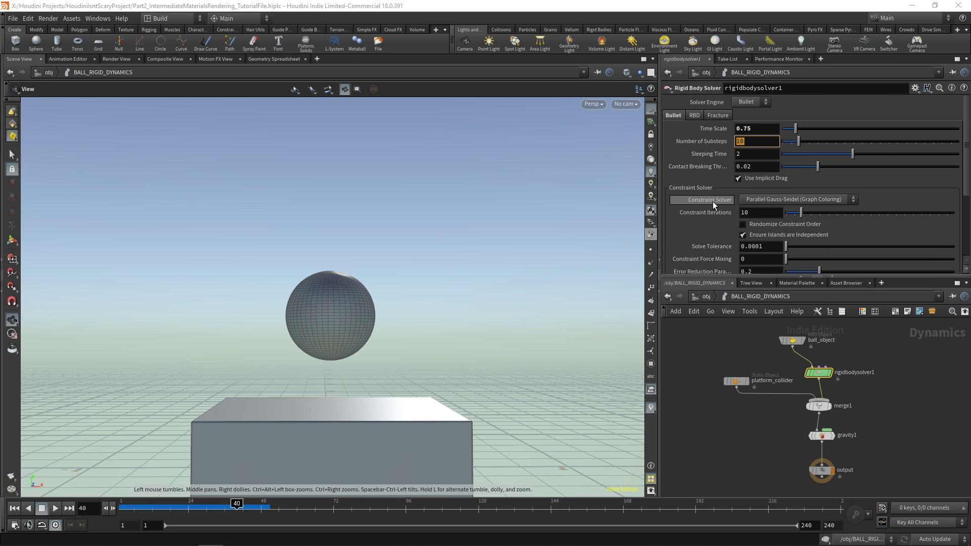
left_click(700, 114)
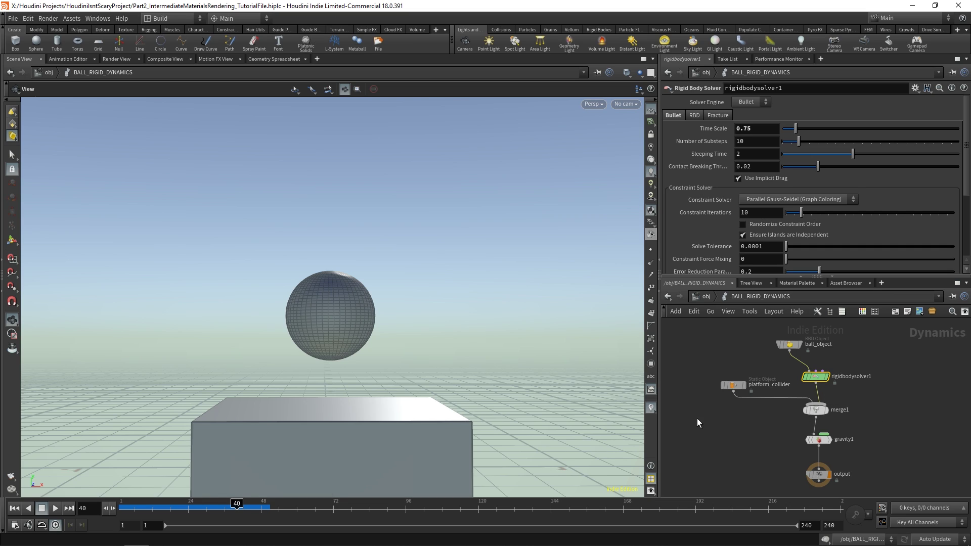
left_click(733, 385)
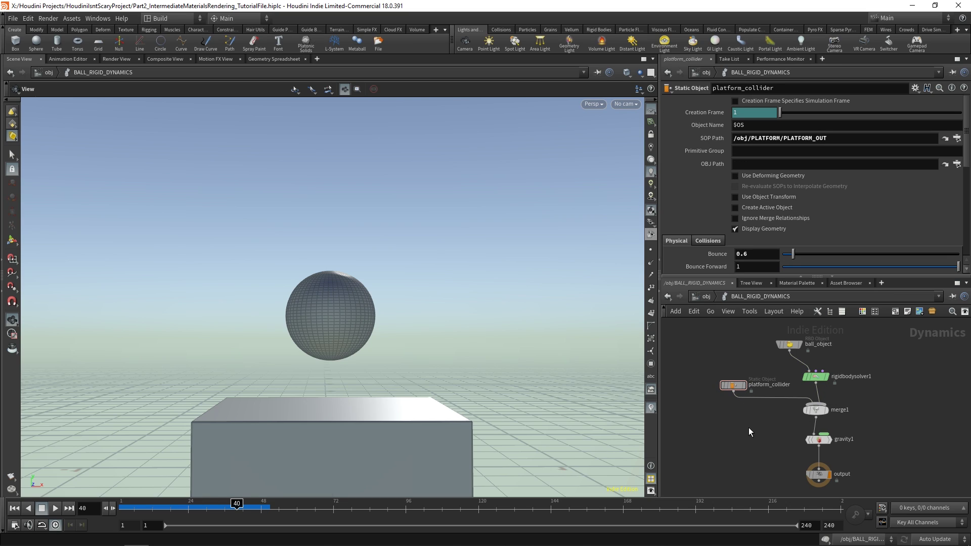
At /obj, add a new Geometry object and rename it BALL_FLIP_SETUP
left_click(704, 296)
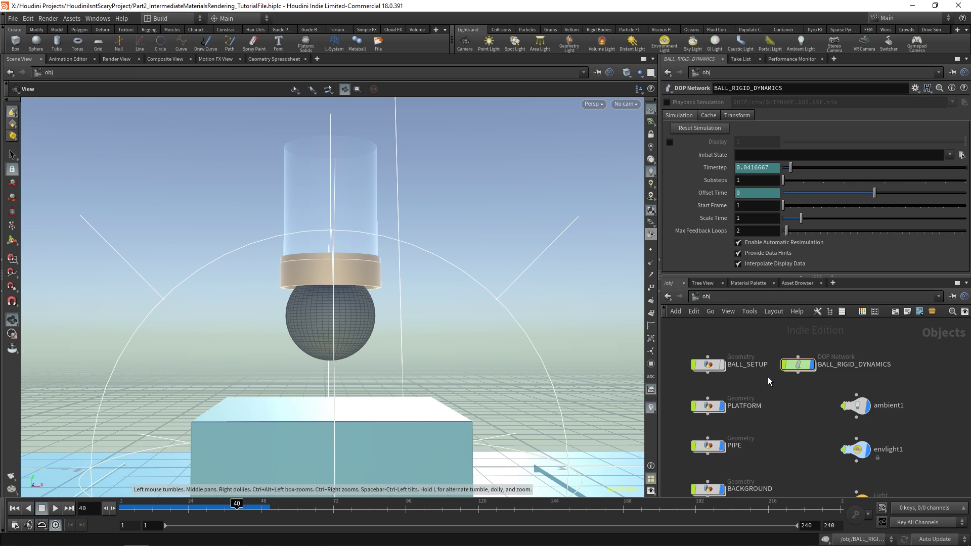
key("Tab")
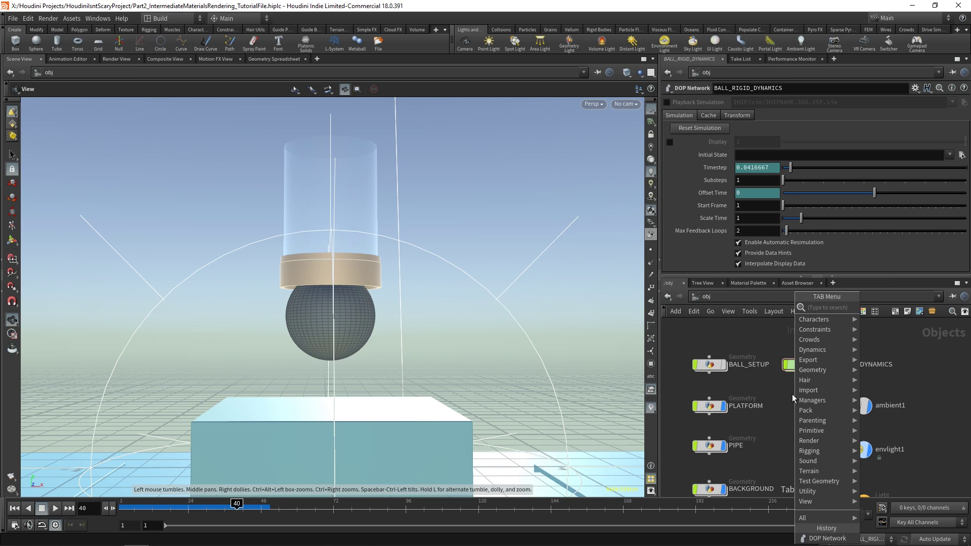
left_click(890, 306)
left_click(798, 410)
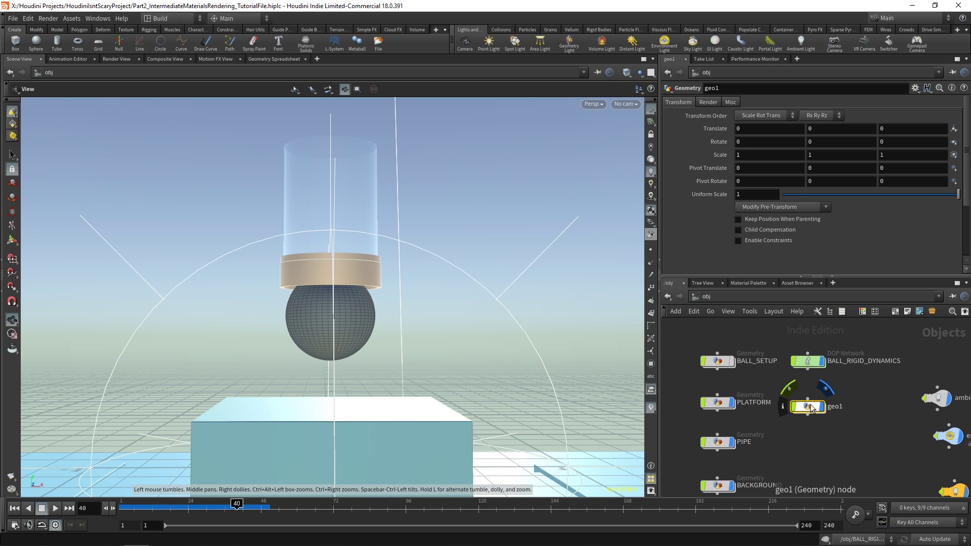
double_click(834, 406)
type("BALL_F")
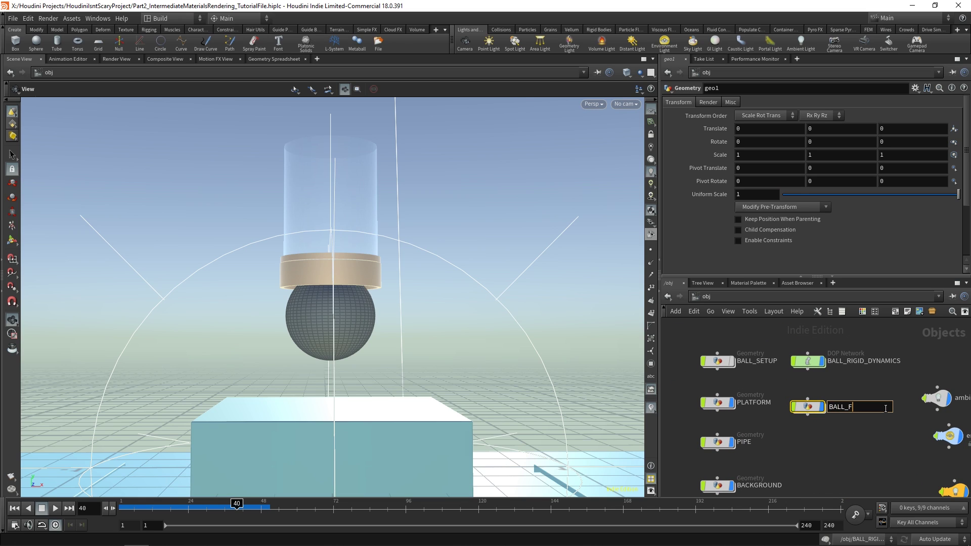
type("LIP_S")
type("ETUP")
key("Return")
Turn off BALL_RIGID_DYNAMICS's display flag and place BALL_FLIP_SETUP just below it
middle_click_drag(839, 386, 860, 399)
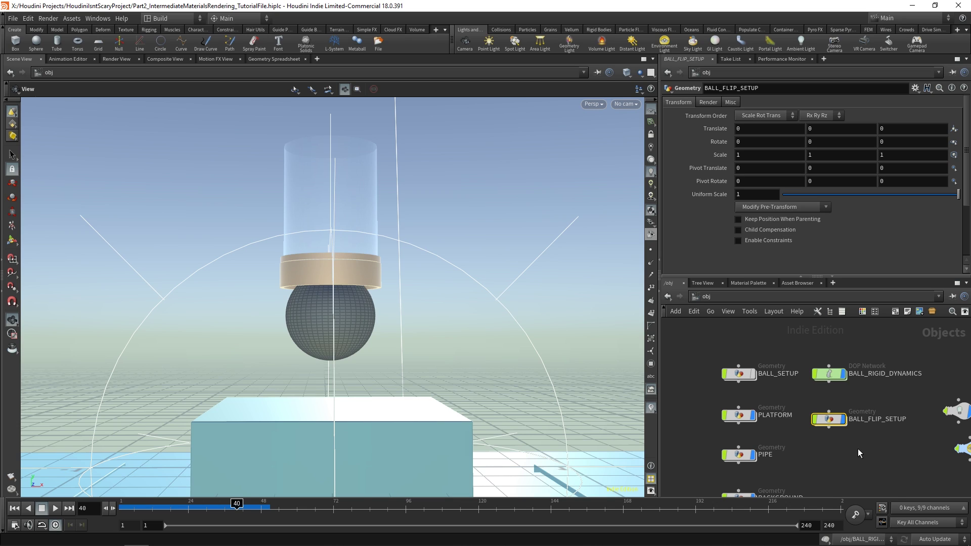
key("ctrl+z")
left_click(844, 339)
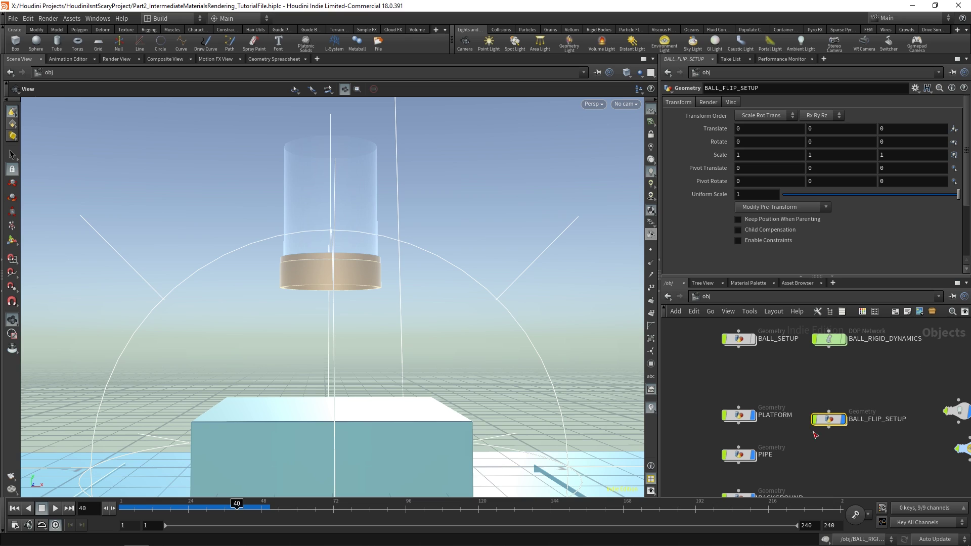
left_click_drag(834, 426, 843, 374)
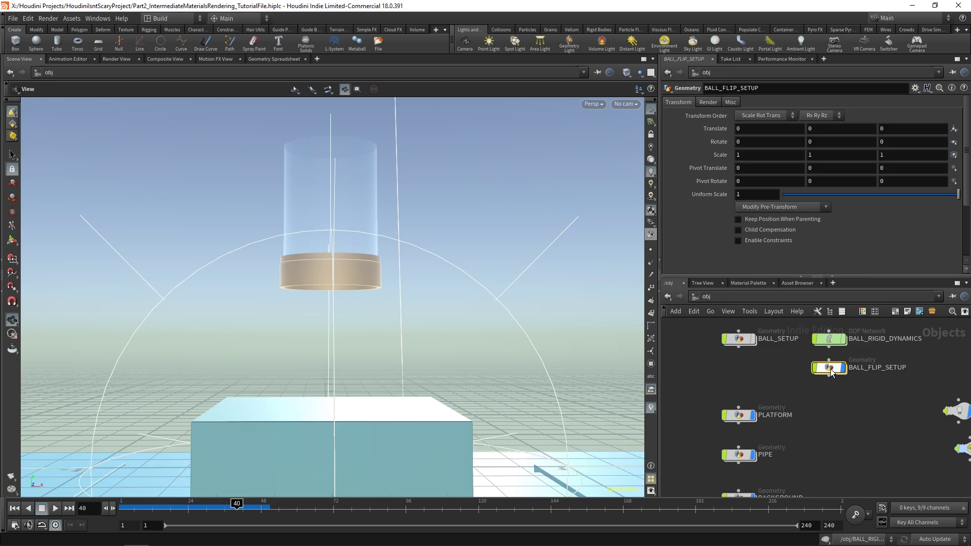
Inside BALL_FLIP_SETUP, add a Dop I/O node (dopio1)
double_click(837, 369)
key("Tab")
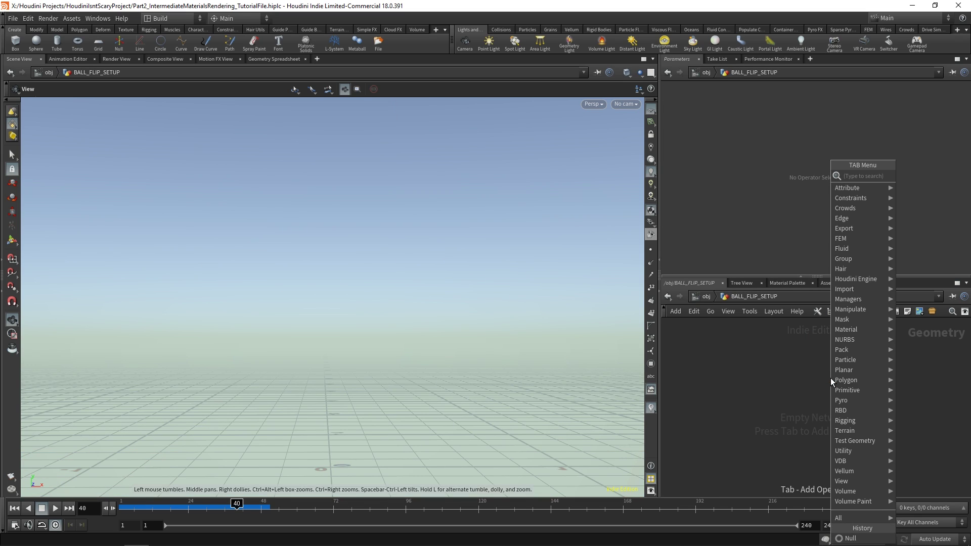
type("dop io")
key("Return")
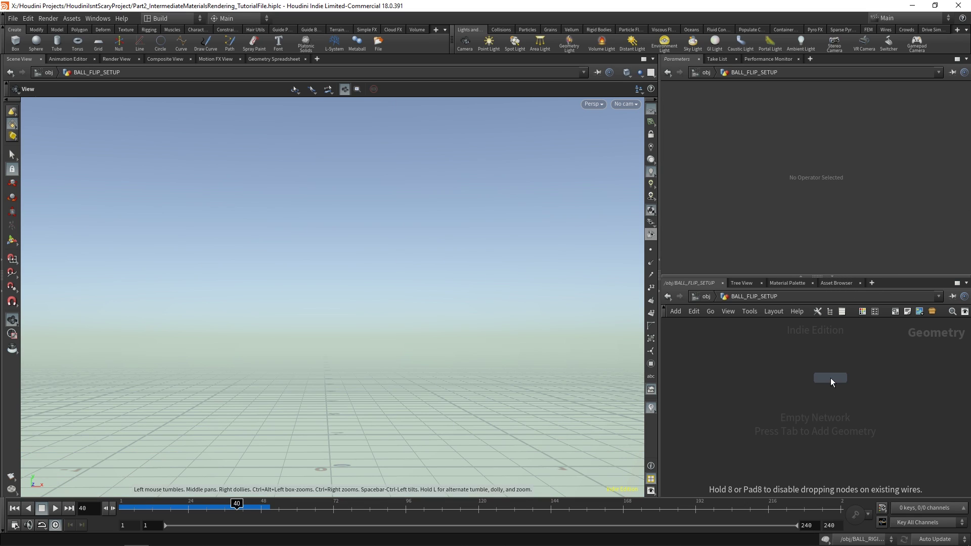
left_click(794, 360)
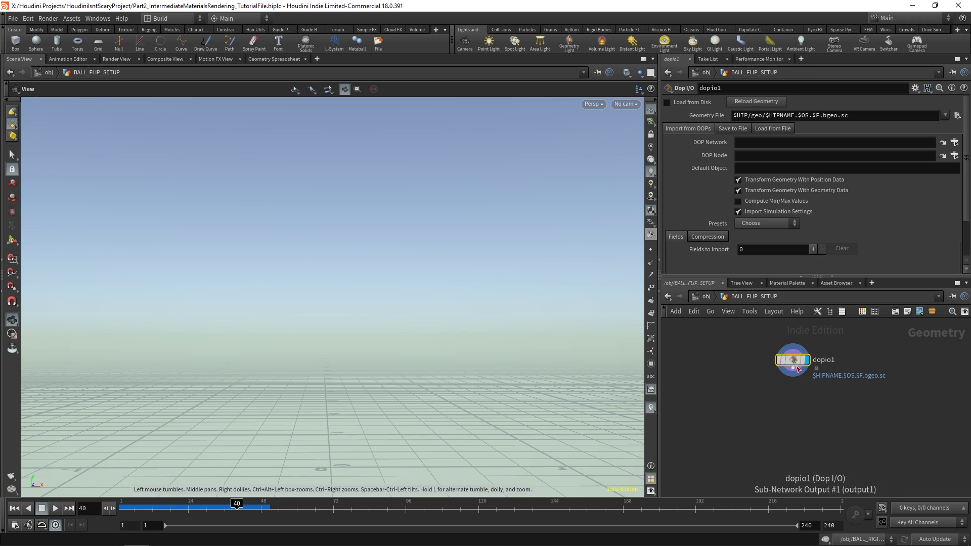
left_click_drag(798, 368, 809, 368)
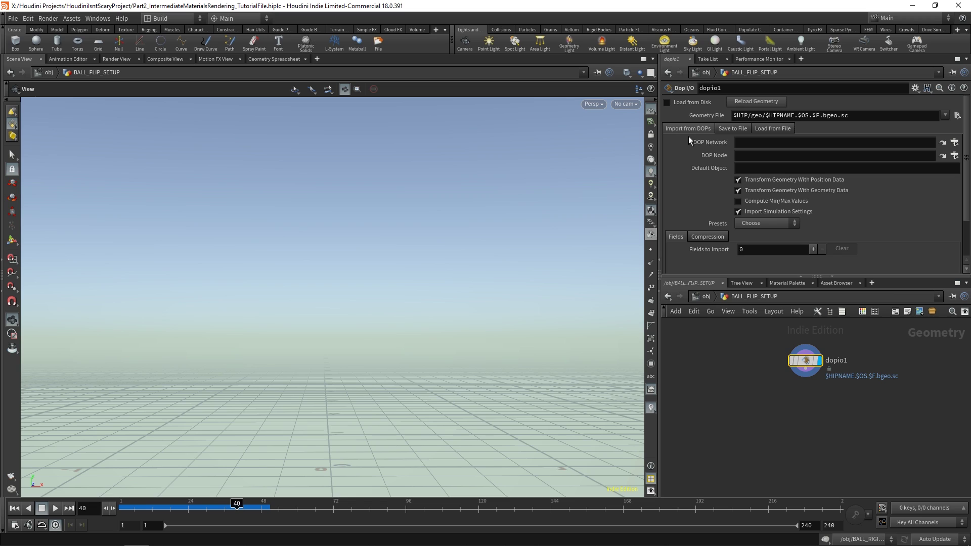
Set dopio1's DOP Network to BALL_RIGID_DYNAMICS and its DOP Node to ball_object
left_click(941, 143)
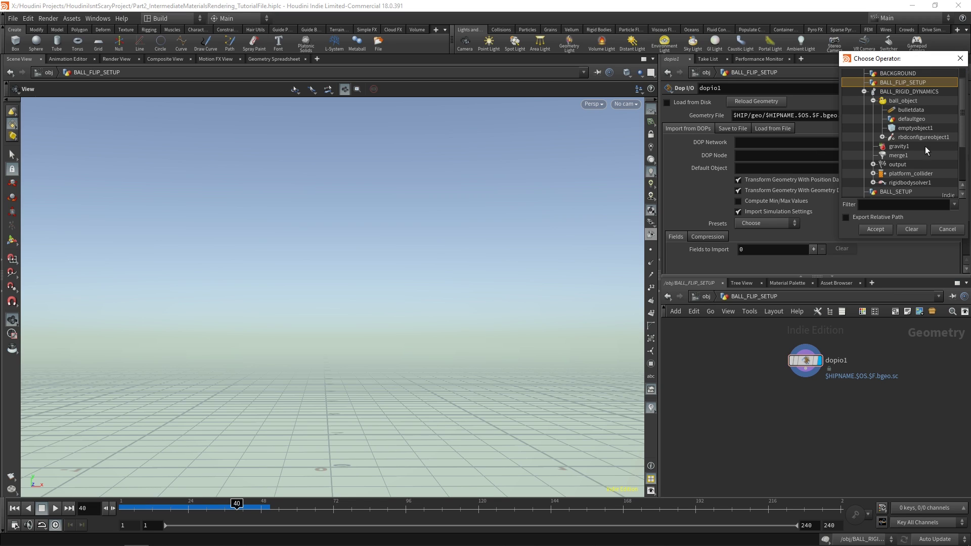
double_click(906, 110)
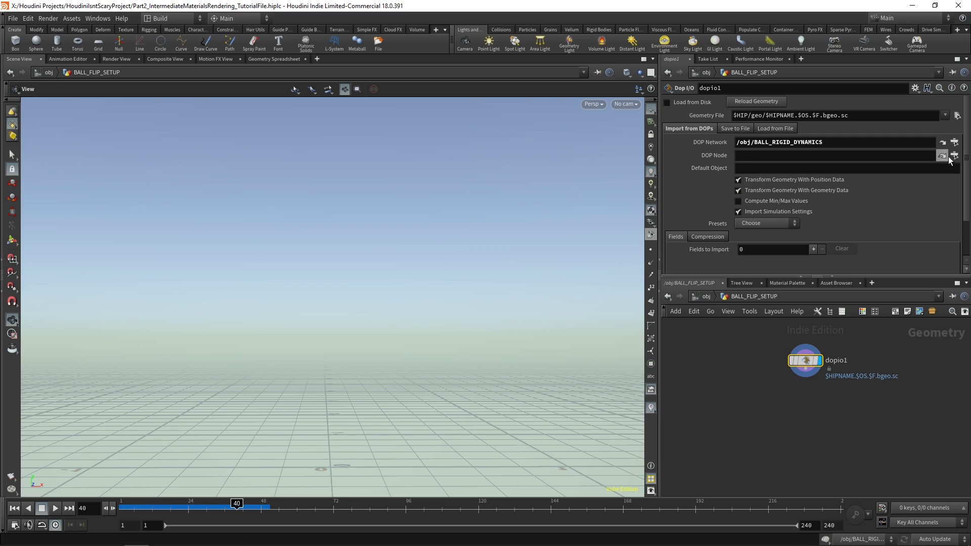
left_click(945, 156)
double_click(895, 158)
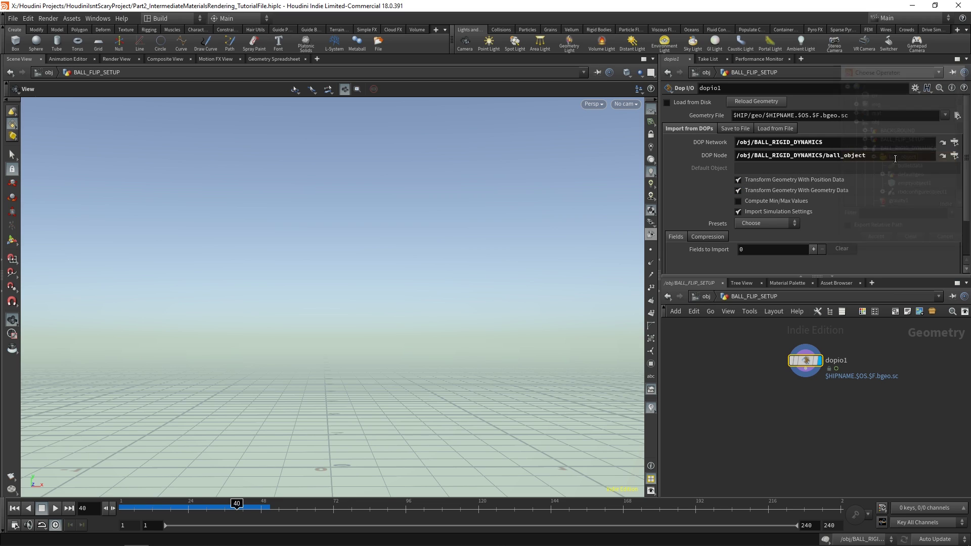
scroll(839, 203, "down", 2)
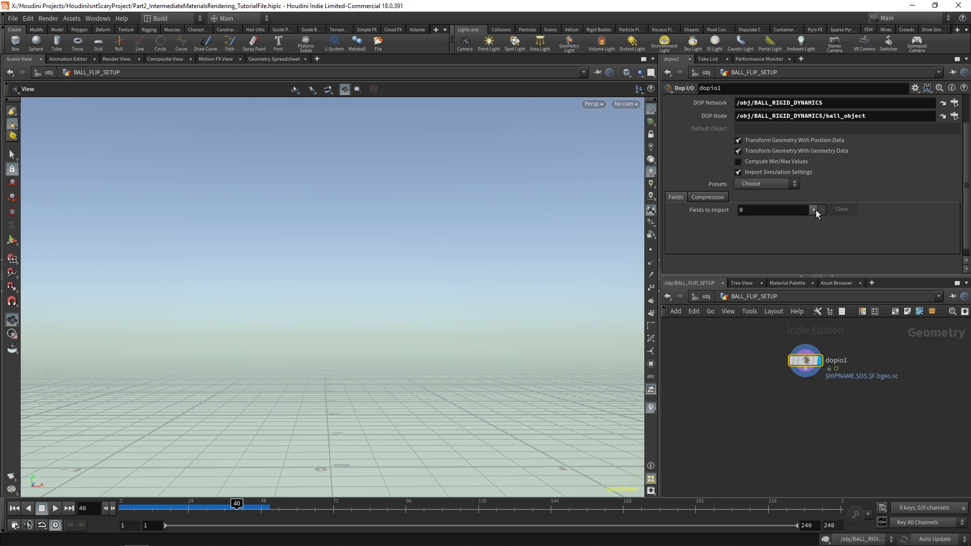
Add one Fields to Import entry on dopio1 with Object set to ball_object
left_click(814, 209)
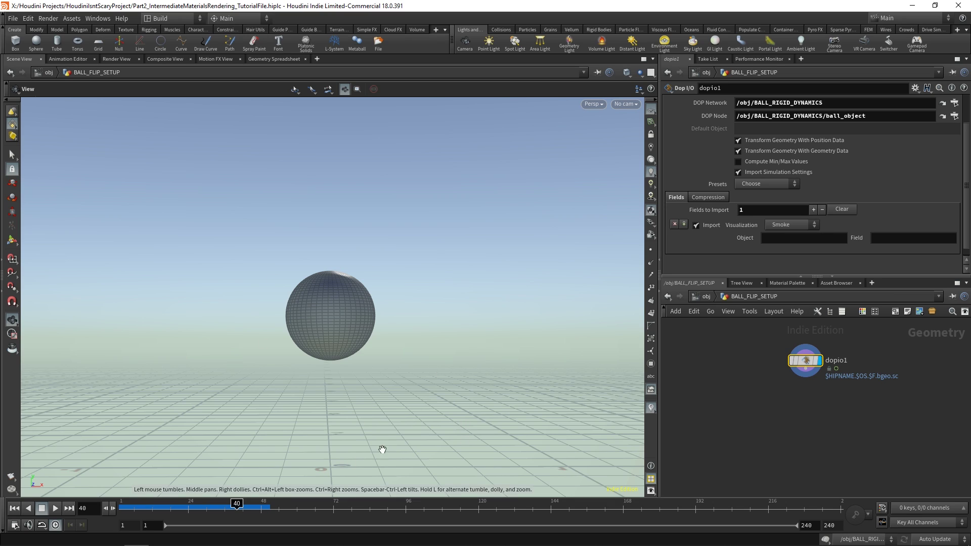
left_click(803, 240)
type("ball_object")
key("Return")
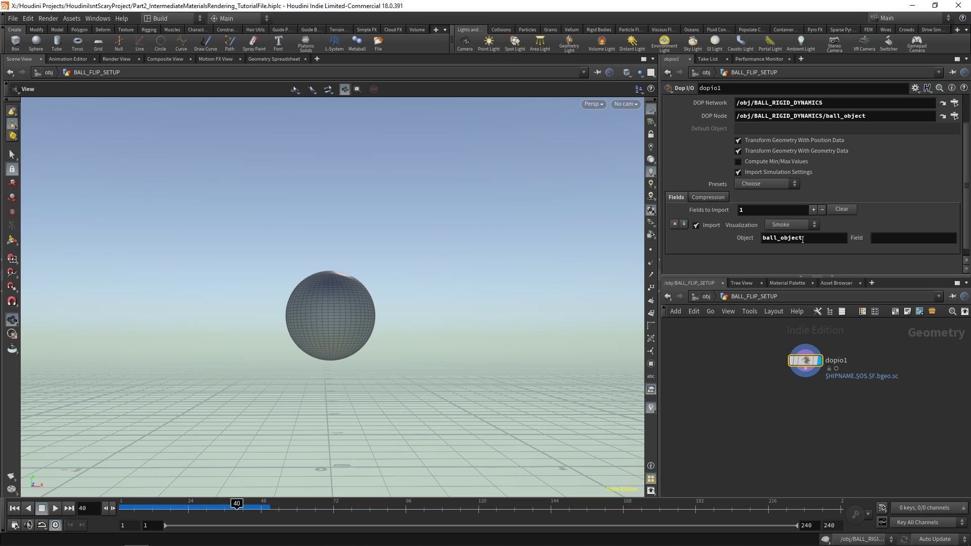
Rewind and play the timeline to watch the imported ball fall
left_click(15, 508)
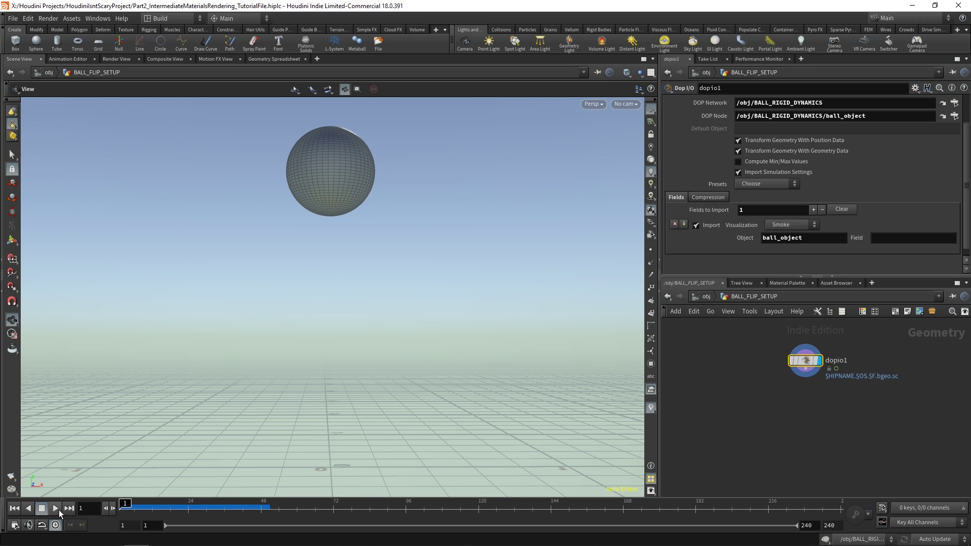
left_click(57, 508)
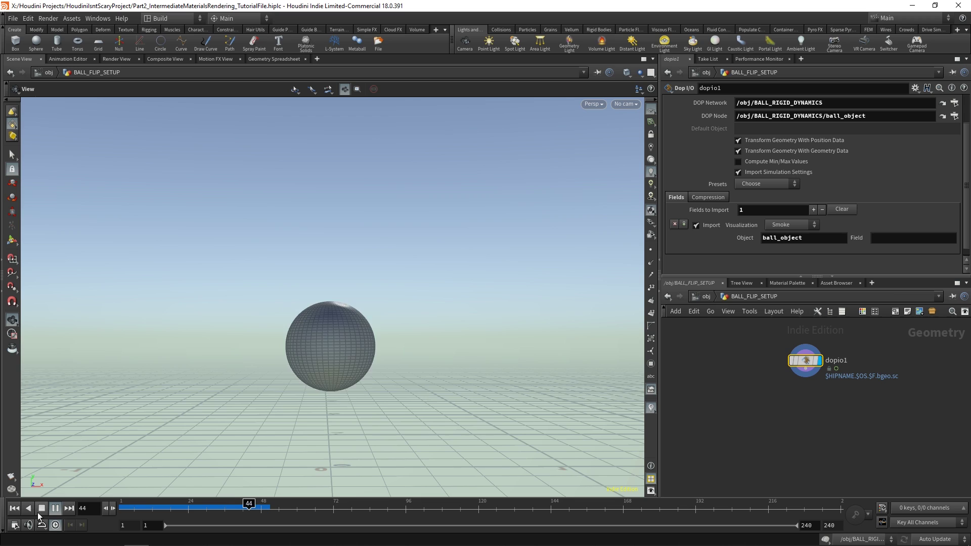
left_click(42, 508)
scroll(715, 151, "up", 3)
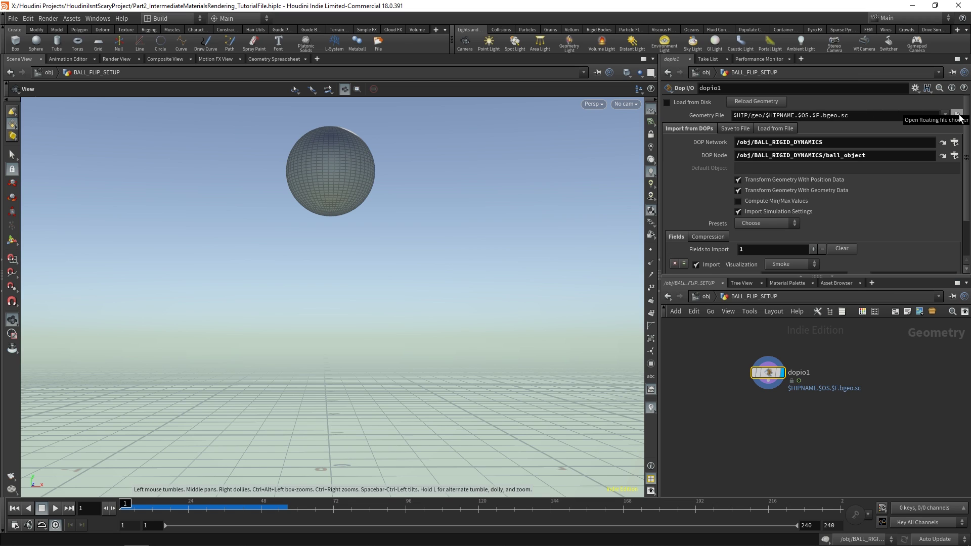
Set dopio1's Geometry File to X:/Houdini Caches/HoudiniIsntScaryCache/RBD/BallRBDCache.$F.bgeo.sc
left_click(956, 115)
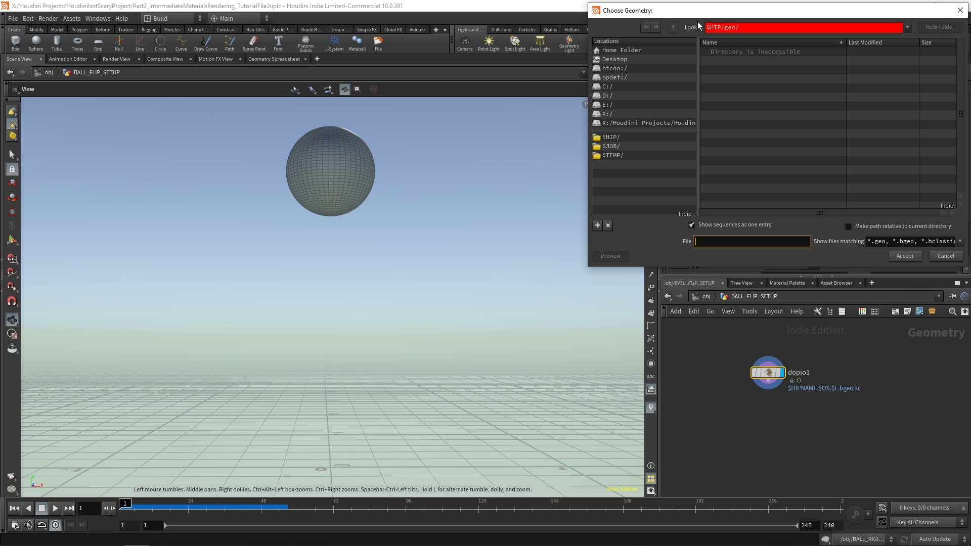
left_click_drag(697, 13, 481, 75)
left_click(400, 174)
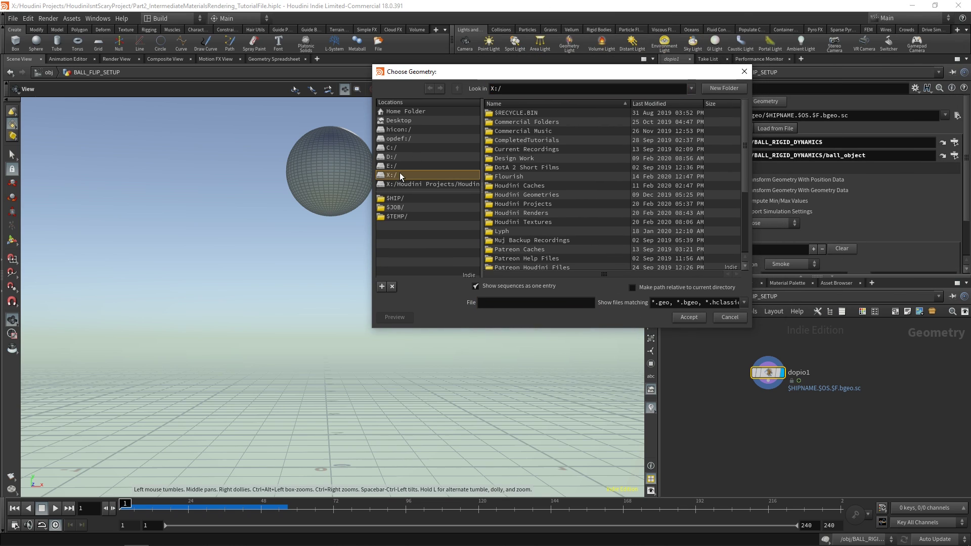
double_click(539, 186)
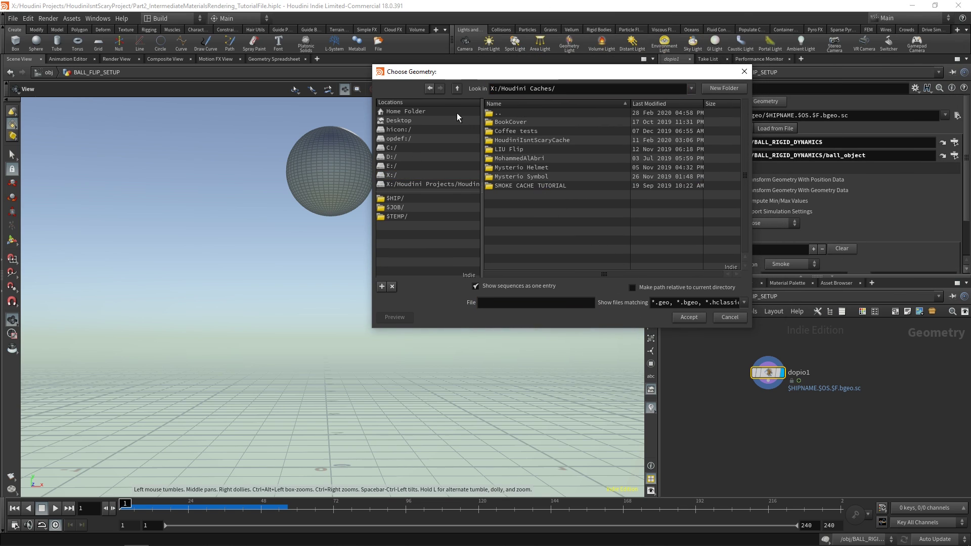
double_click(517, 141)
double_click(509, 132)
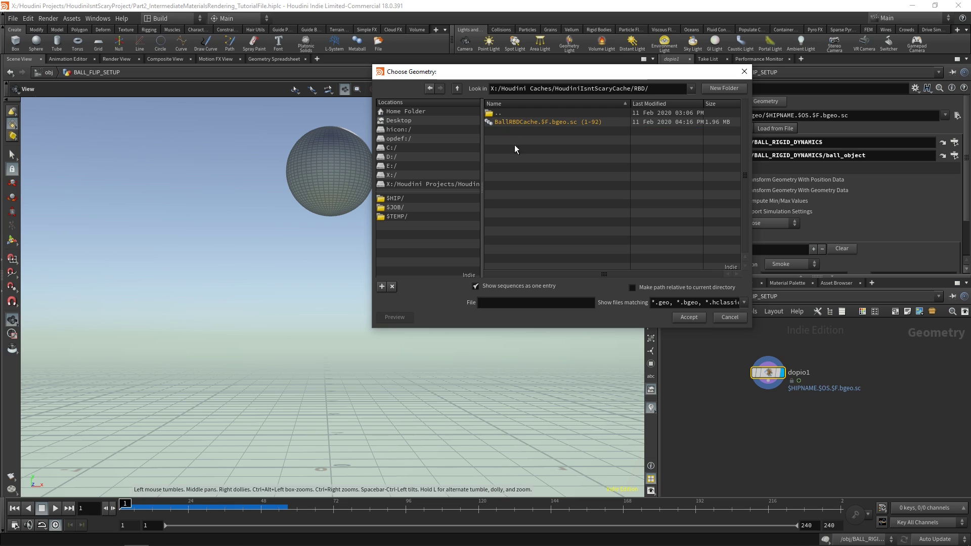
left_click(504, 302)
type("Bal")
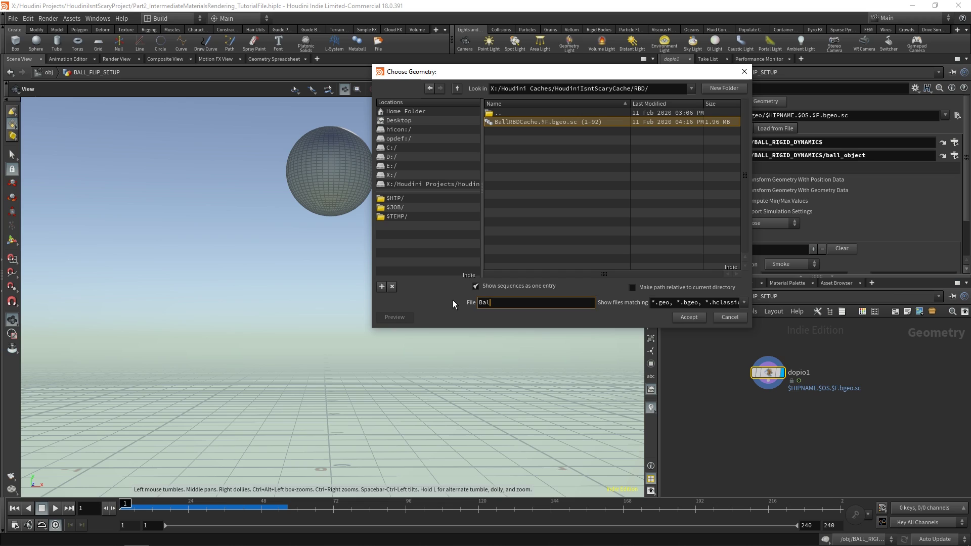
type("lRBD")
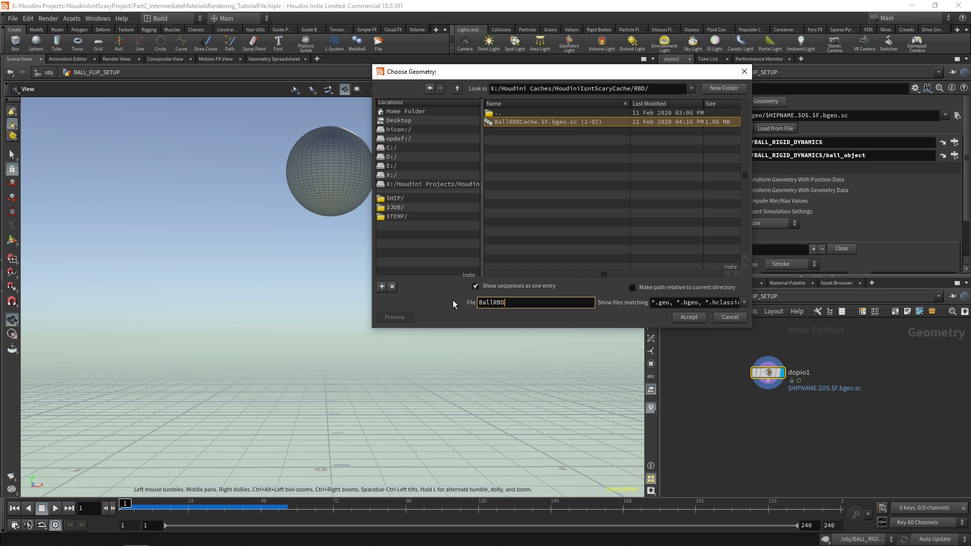
type("Cache.$F.")
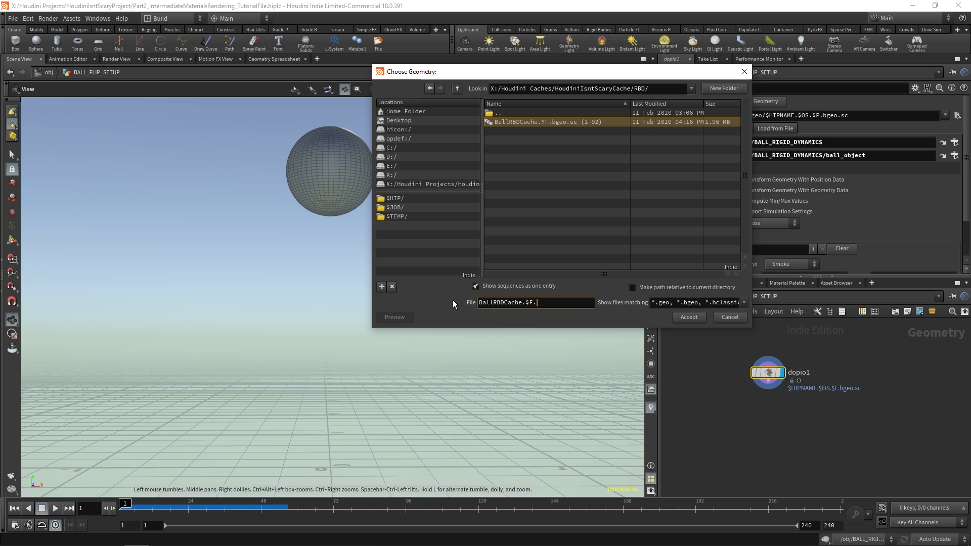
type("bgeo.sc")
left_click_drag(534, 303, 565, 300)
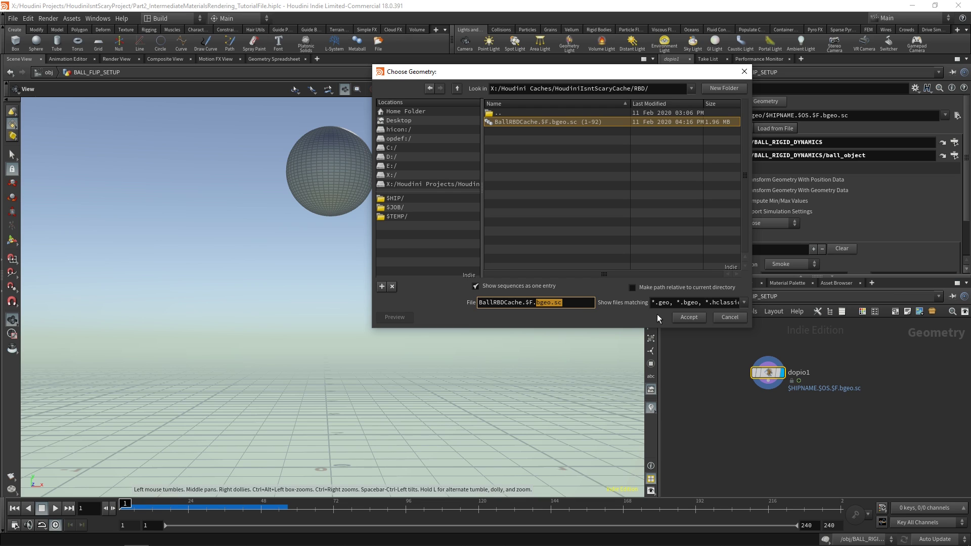
left_click(697, 320)
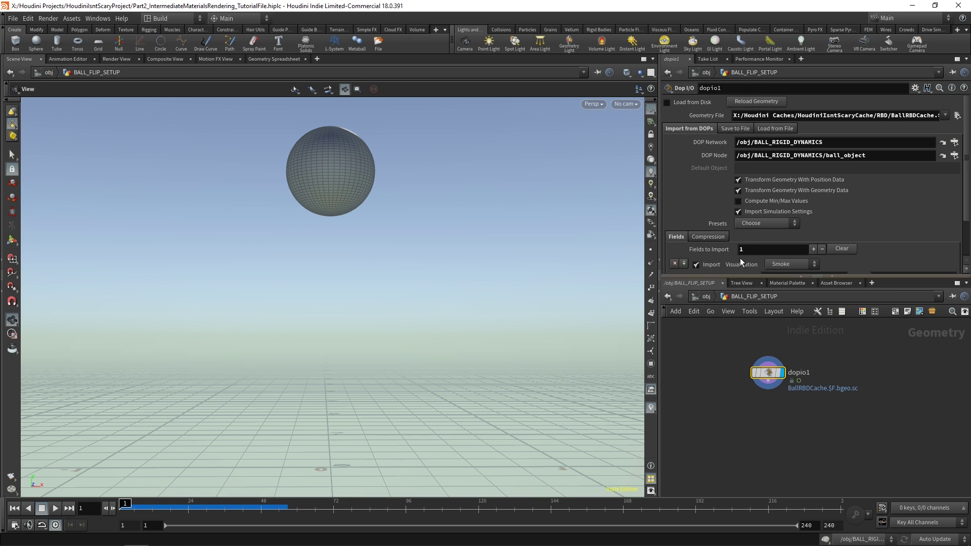
Set the Save to File end frame to 72 and save the ball simulation to disk
left_click(743, 129)
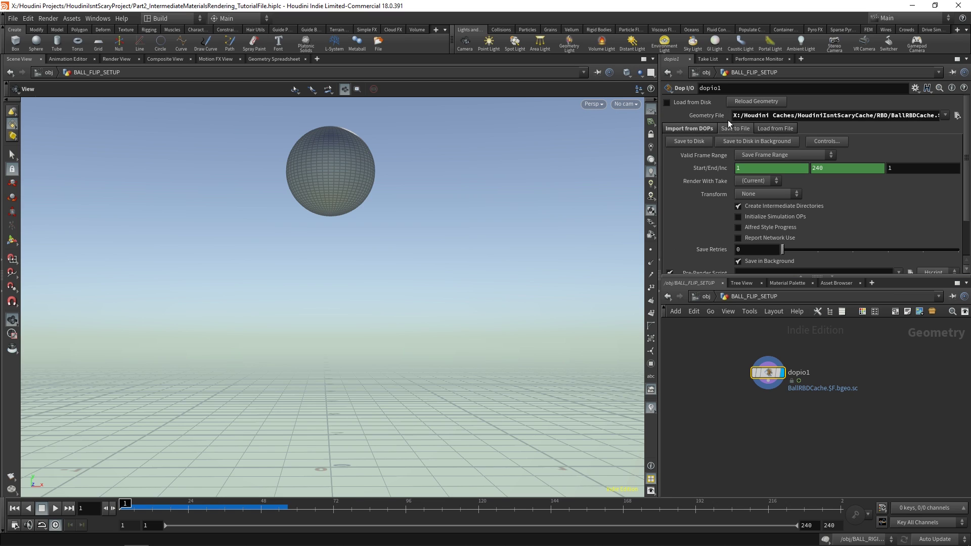
right_click(706, 170)
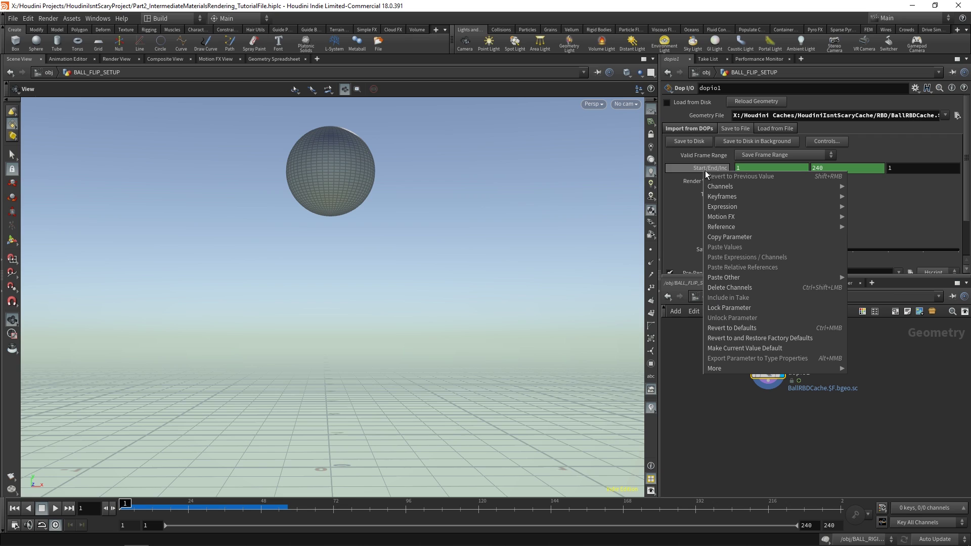
left_click(705, 168)
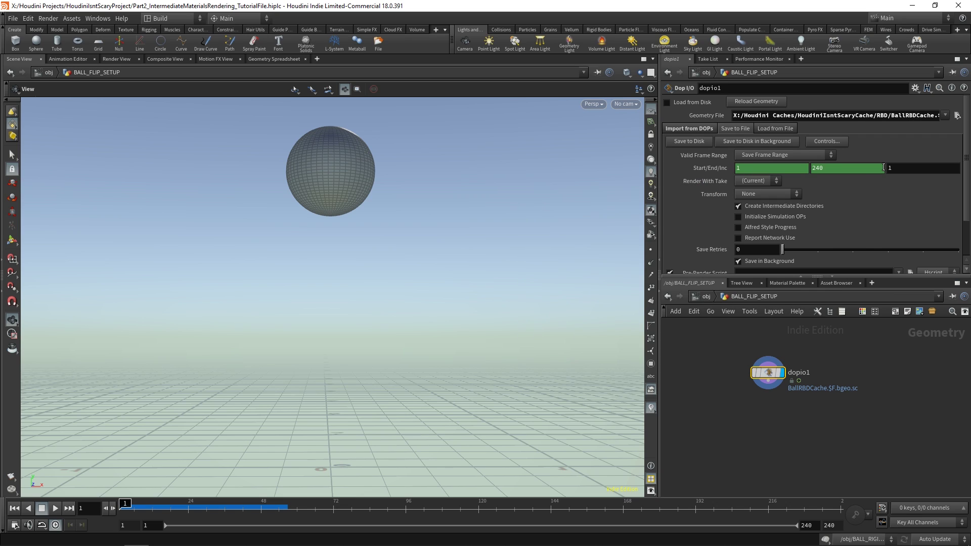
left_click(712, 168)
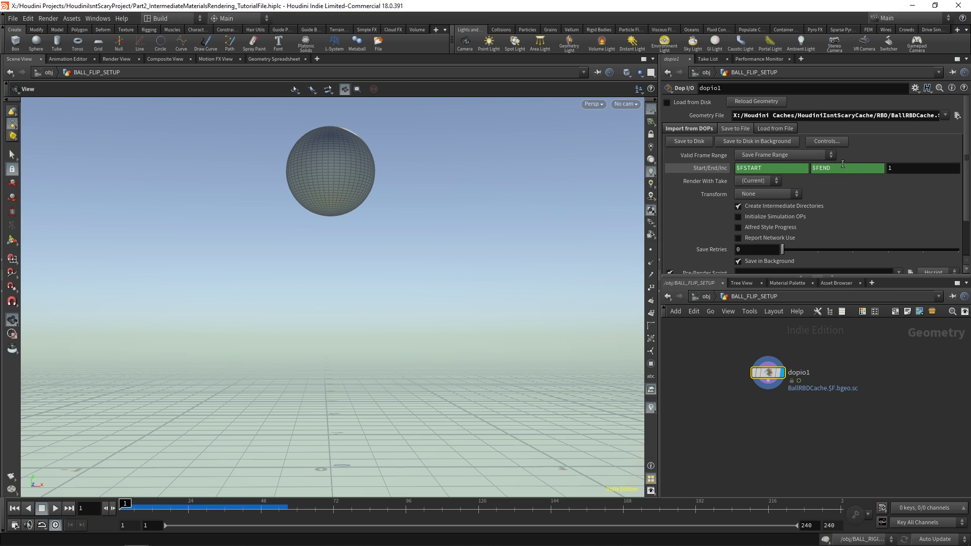
left_click(827, 169)
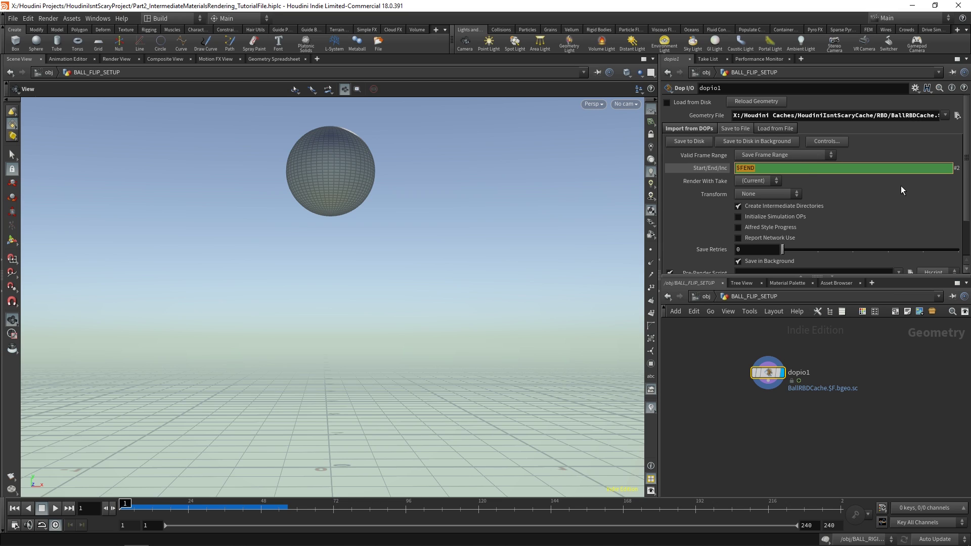
type("72")
key("Return")
left_click(695, 168)
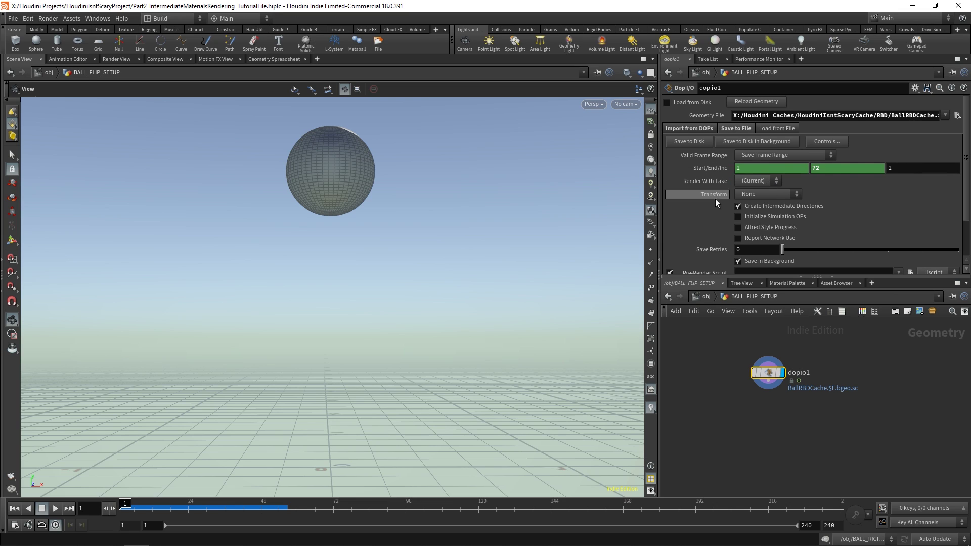
left_click(686, 142)
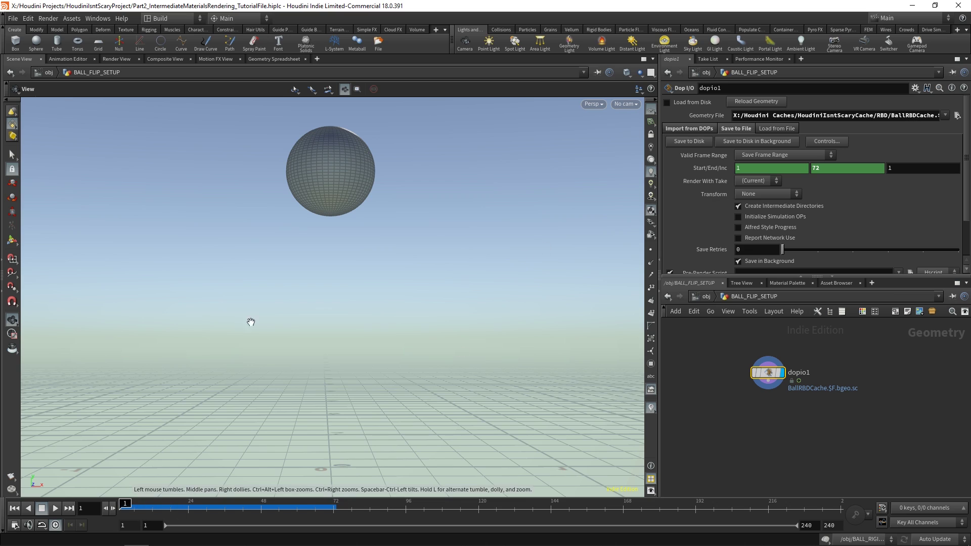
Enable Load from Disk and play back the cached ball
left_click(667, 103)
left_click_drag(126, 504, 300, 497)
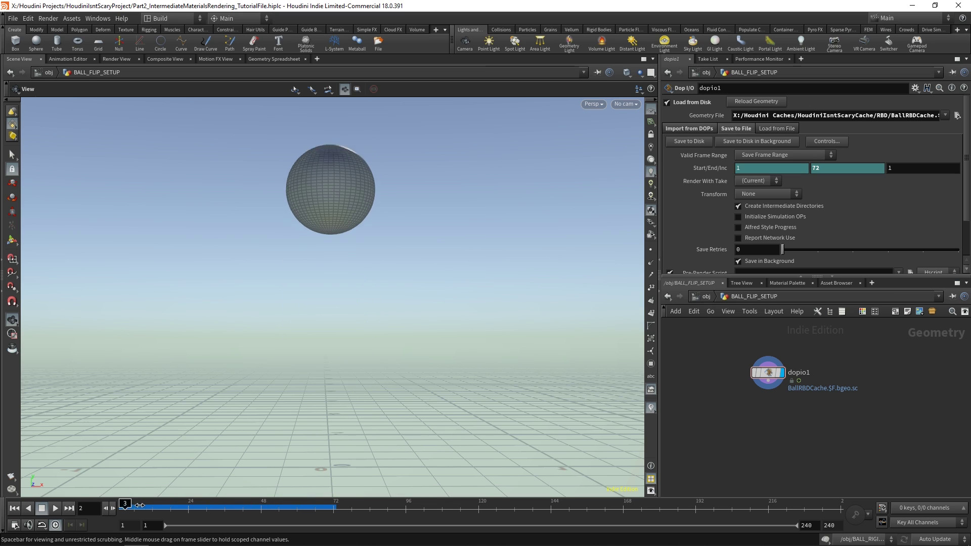
left_click(55, 508)
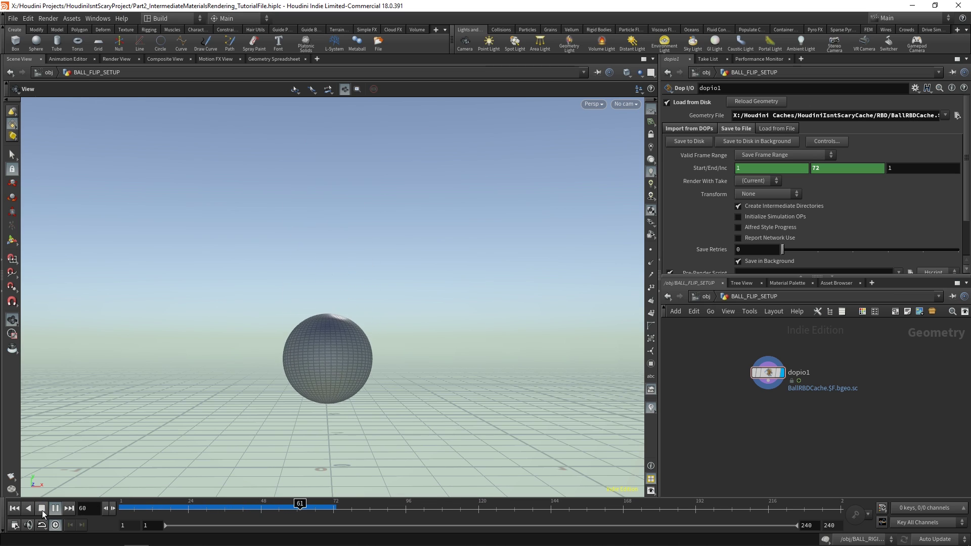
left_click(42, 508)
scroll(791, 406, "up", 2)
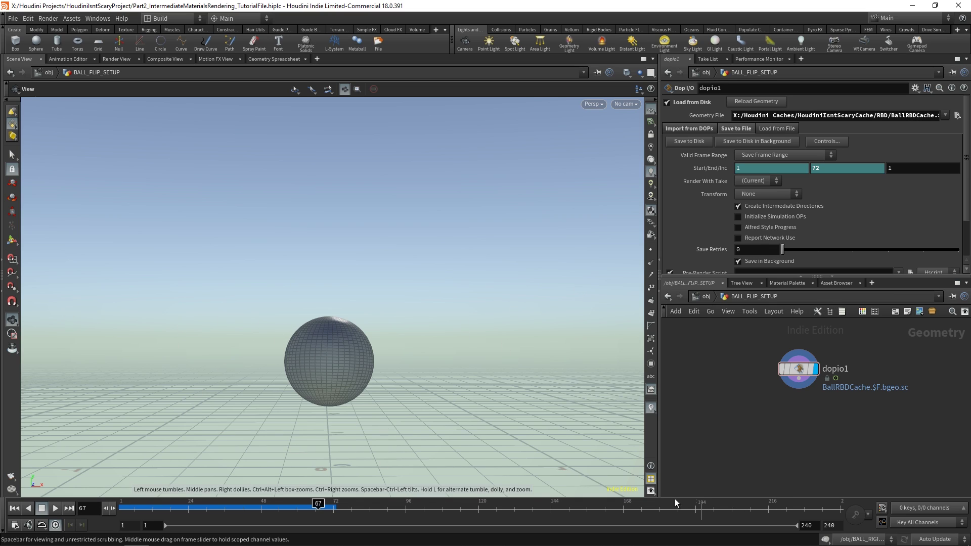
Add a Trail node wired below dopio1 and step to frame 30
key("Tab")
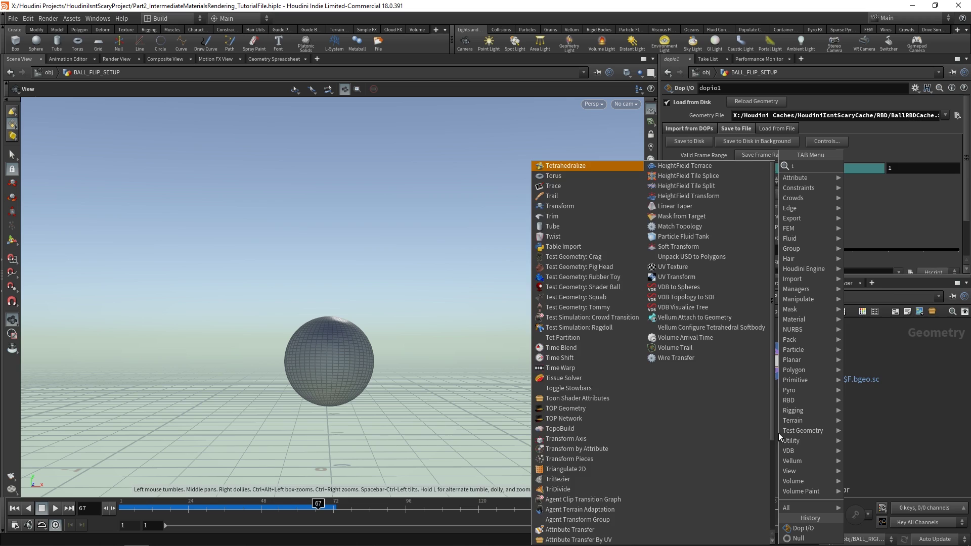
left_click(869, 178)
left_click(770, 413)
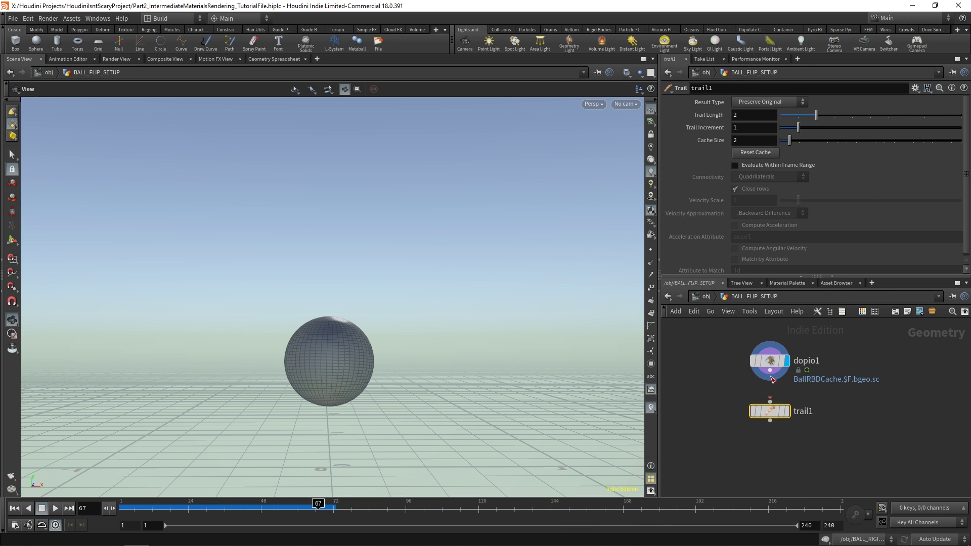
left_click(770, 371)
left_click(769, 403)
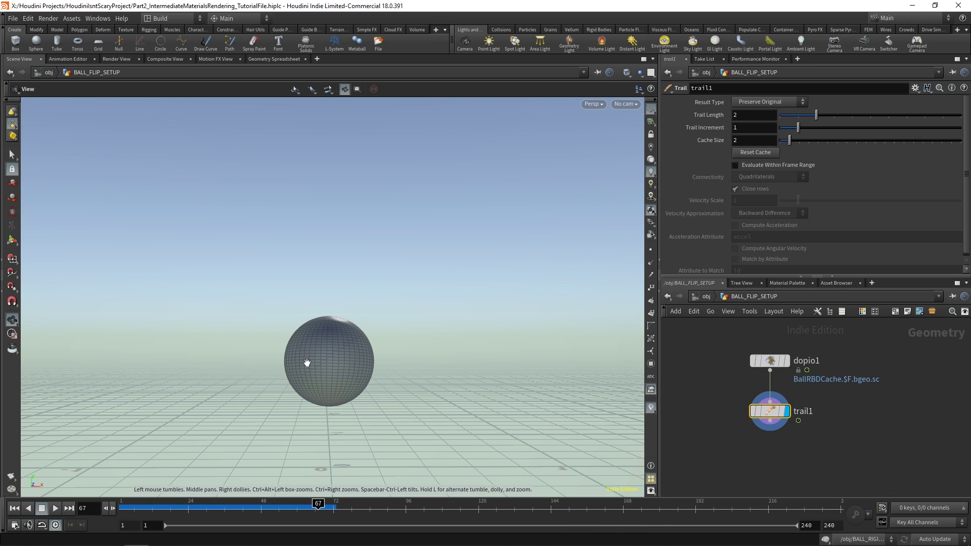
left_click(198, 508)
left_click_drag(198, 508, 206, 508)
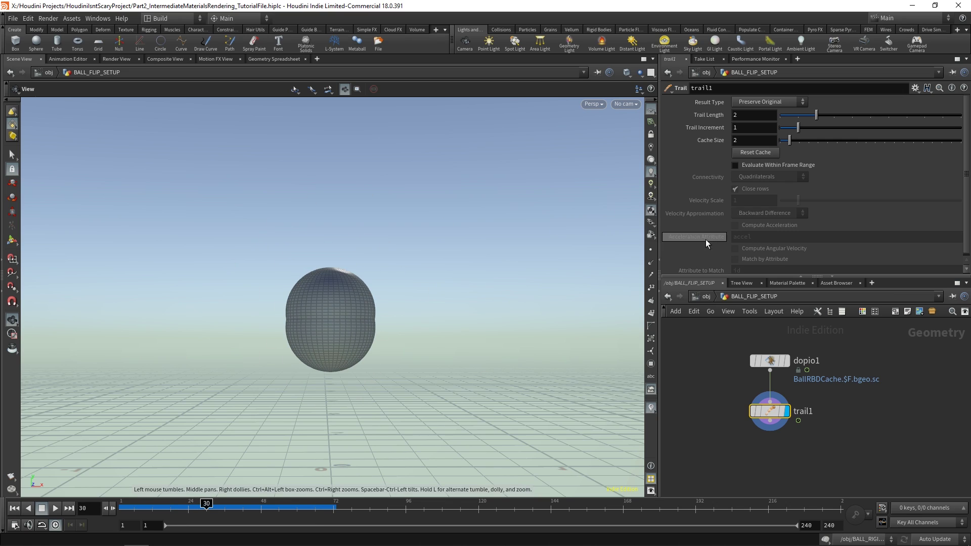
Set Trail's Result Type to Compute Velocity, display point trails, and play back to check
left_click(780, 104)
left_click(761, 143)
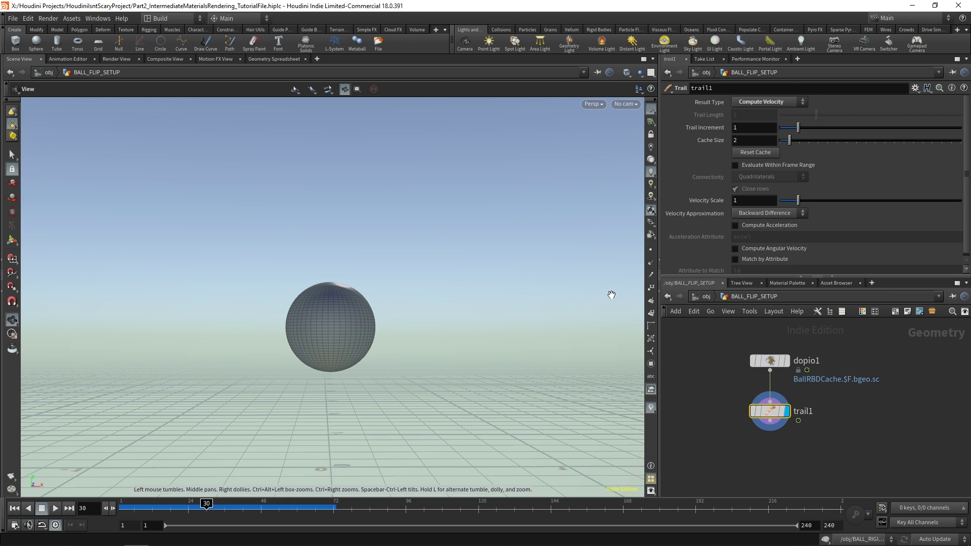
left_click(651, 277)
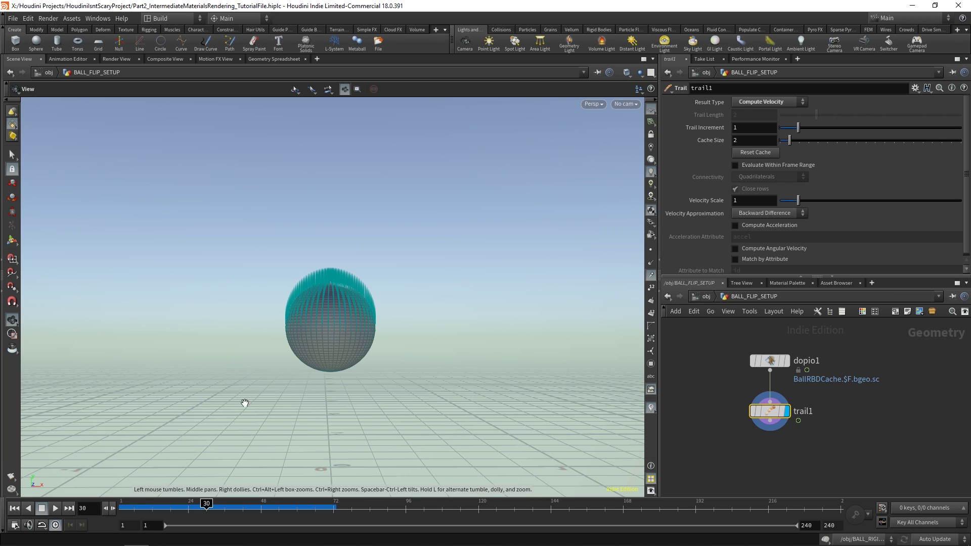
left_click(45, 509)
left_click(52, 509)
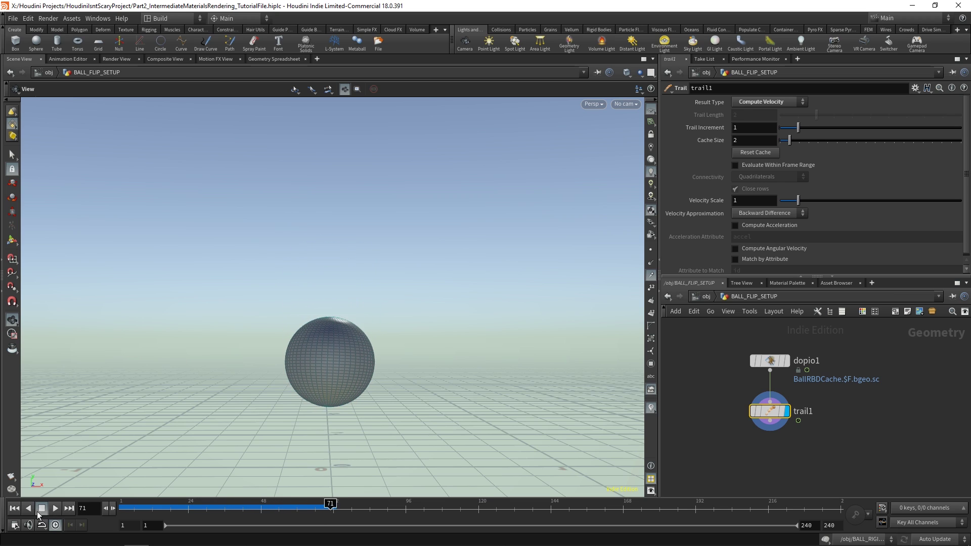
left_click(40, 509)
left_click(42, 508)
left_click(55, 508)
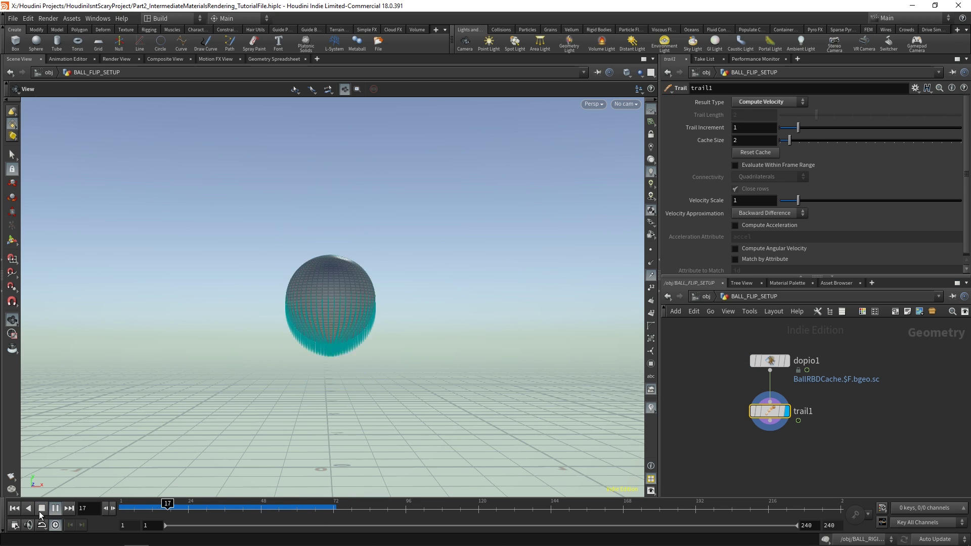
left_click_drag(203, 510, 258, 511)
Add a Null below trail1 named RBD_BALL_OUT
scroll(799, 422, "down", 2)
key("Tab")
type("null")
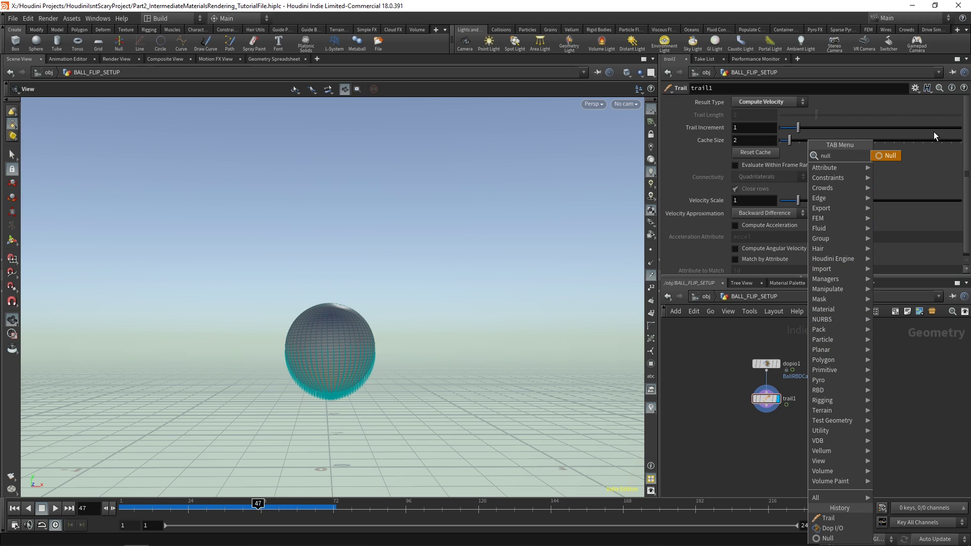
left_click(888, 156)
left_click(812, 429)
double_click(834, 429)
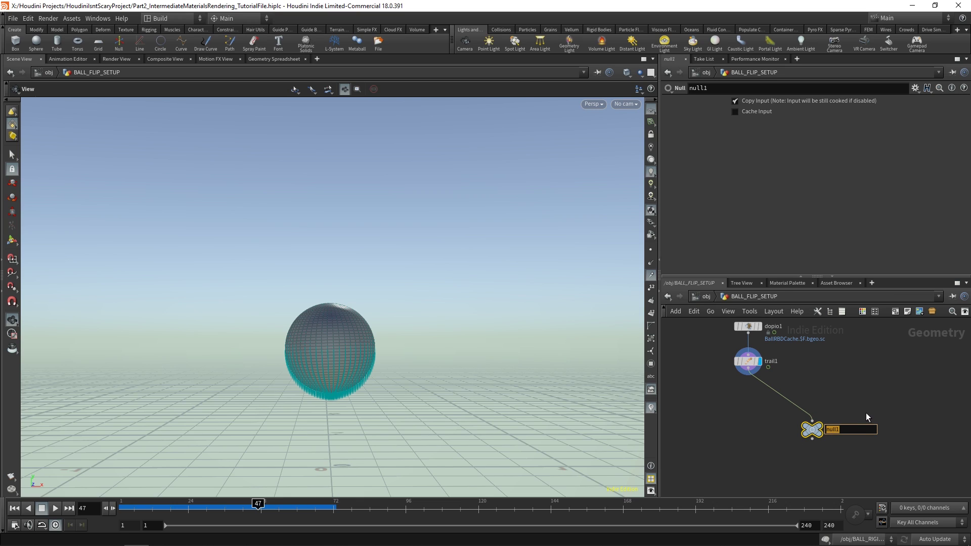
type("RBD_BALL_OU")
type("T")
key("Return")
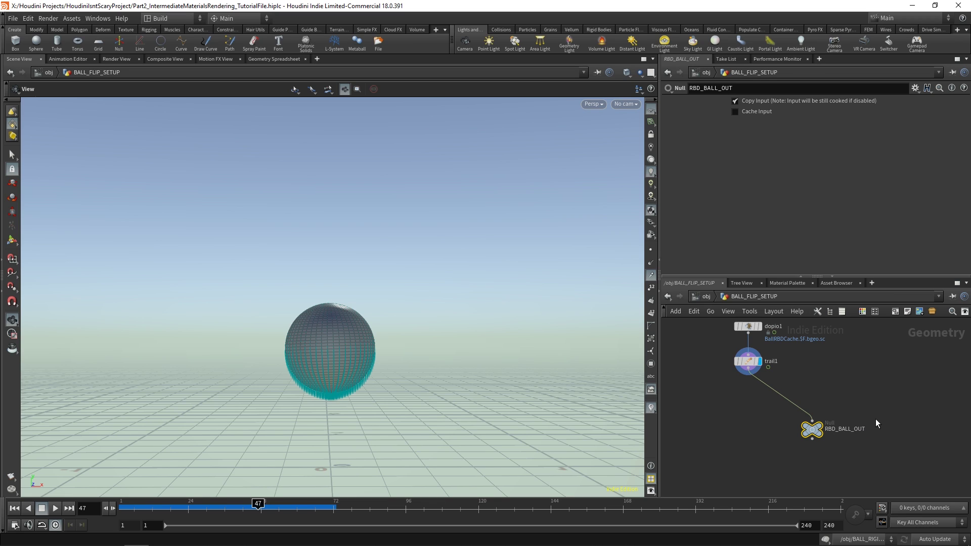
Add a second Null beside it named FLIP_SOURCE
key("Tab")
mouse_move(755, 416)
type("null")
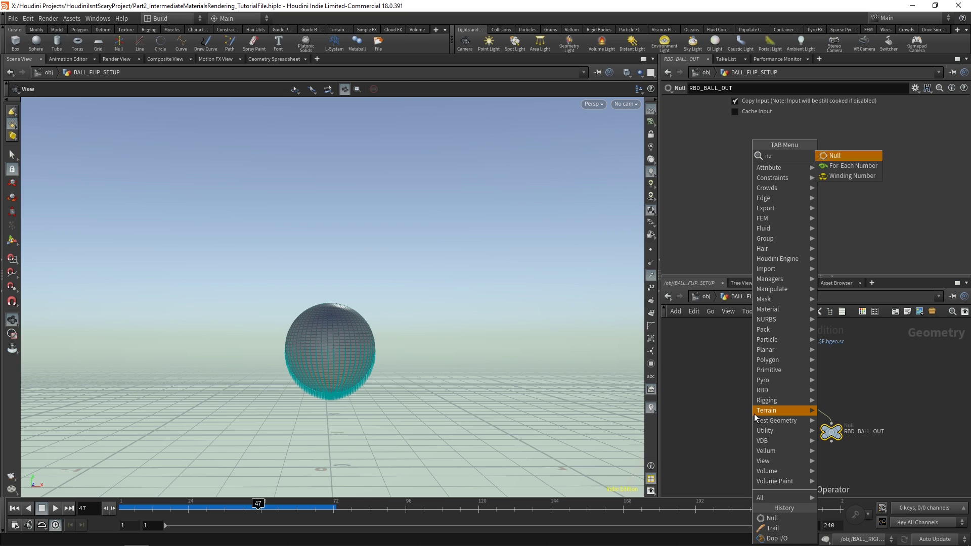
key("Return")
left_click(739, 430)
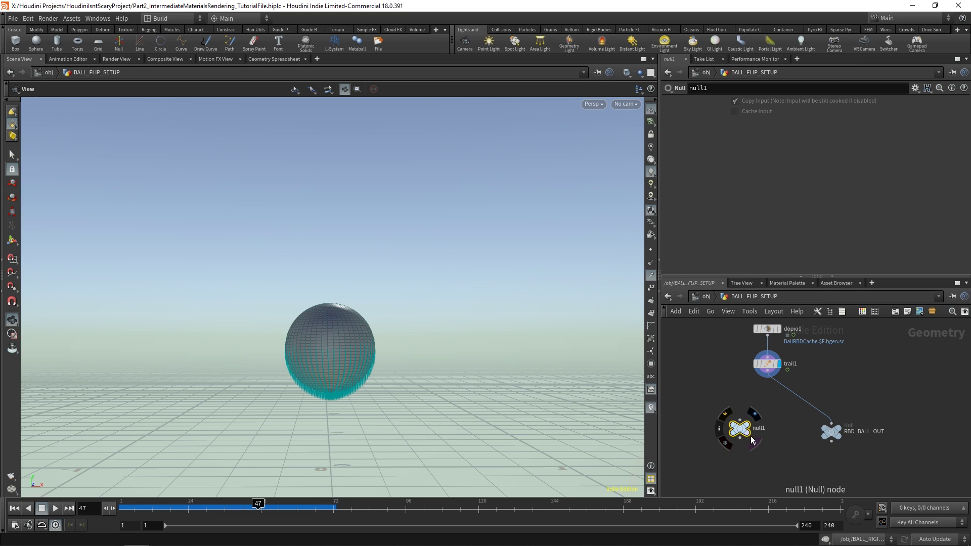
double_click(758, 432)
type("FLIP_SOURCE")
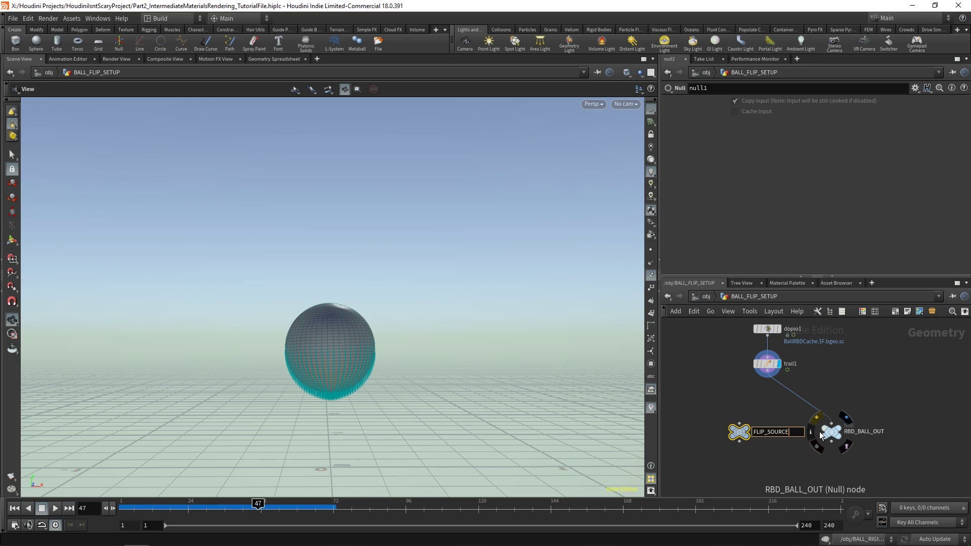
key("Return")
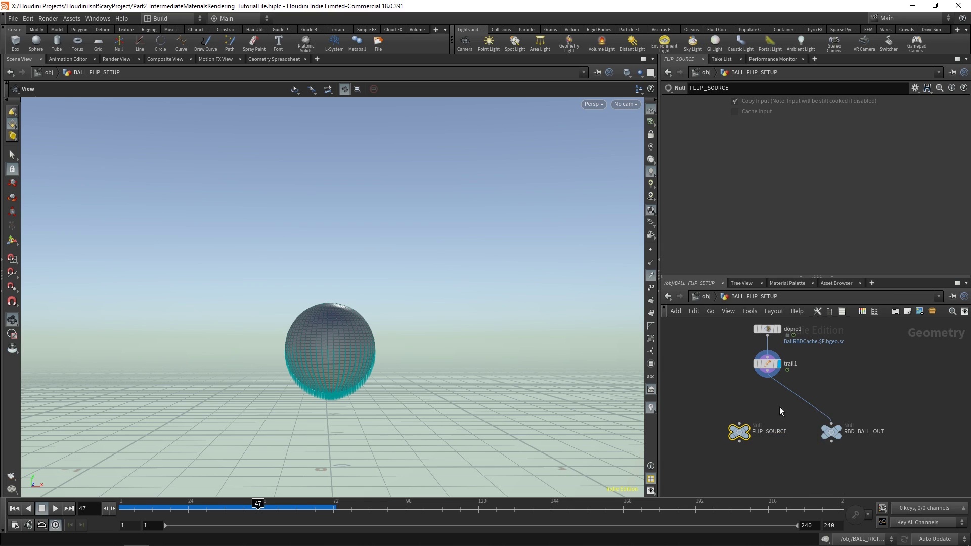
Wire trail1 into FLIP_SOURCE, lower both nulls, and set the display flag on FLIP_SOURCE
left_click(769, 372)
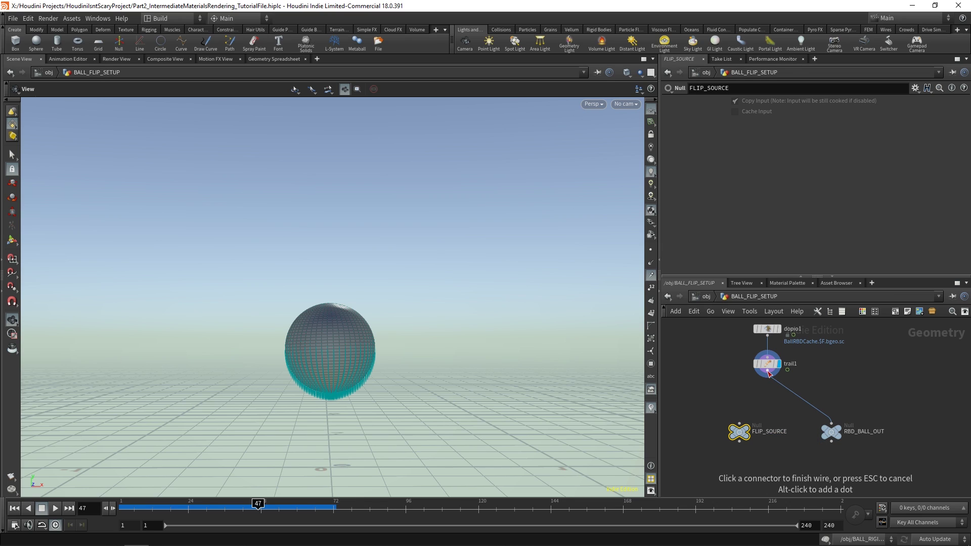
left_click(740, 425)
left_click_drag(739, 433, 774, 464)
left_click_drag(831, 432, 857, 465)
left_click(783, 465)
Back at /obj, hide BALL_FLIP_SETUP and move it above BALL_SETUP
key("h")
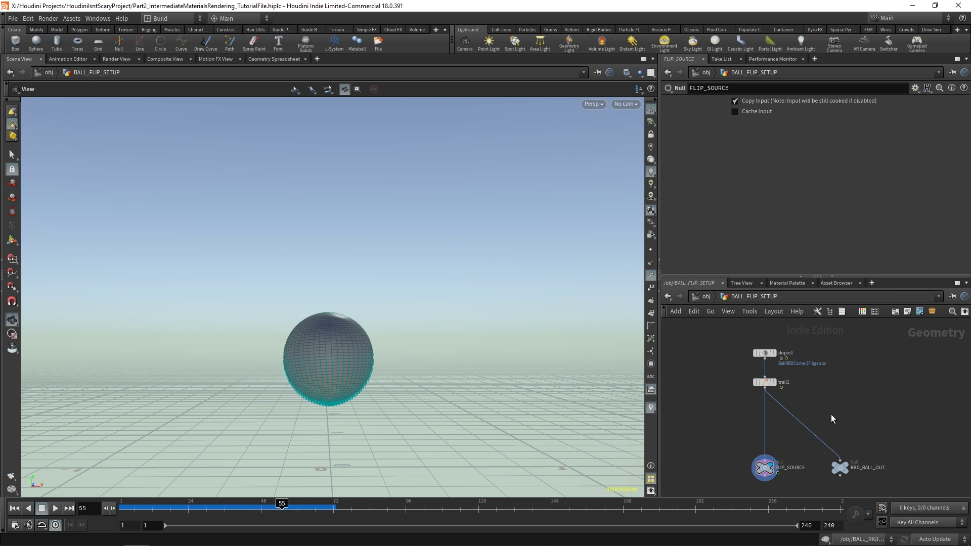
left_click(702, 296)
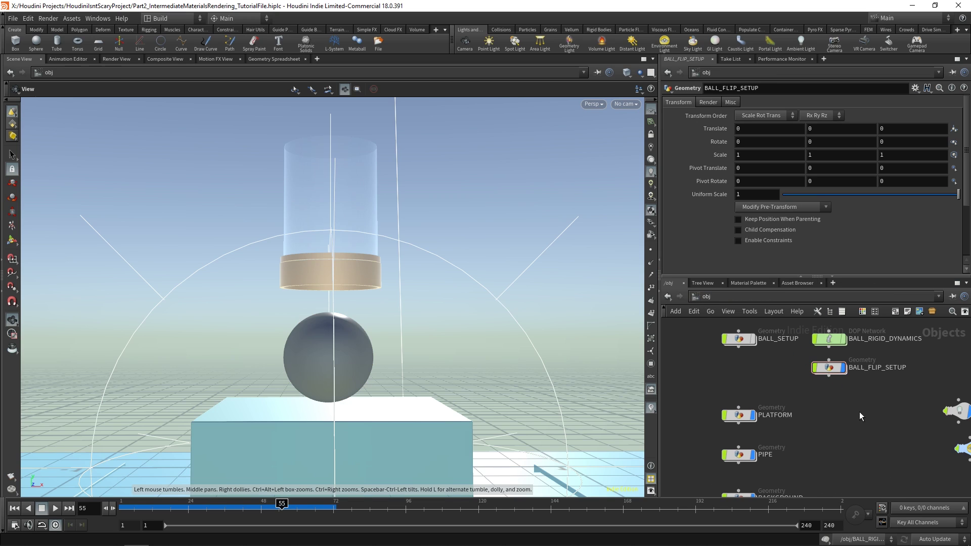
middle_click_drag(877, 407, 852, 426)
key("h")
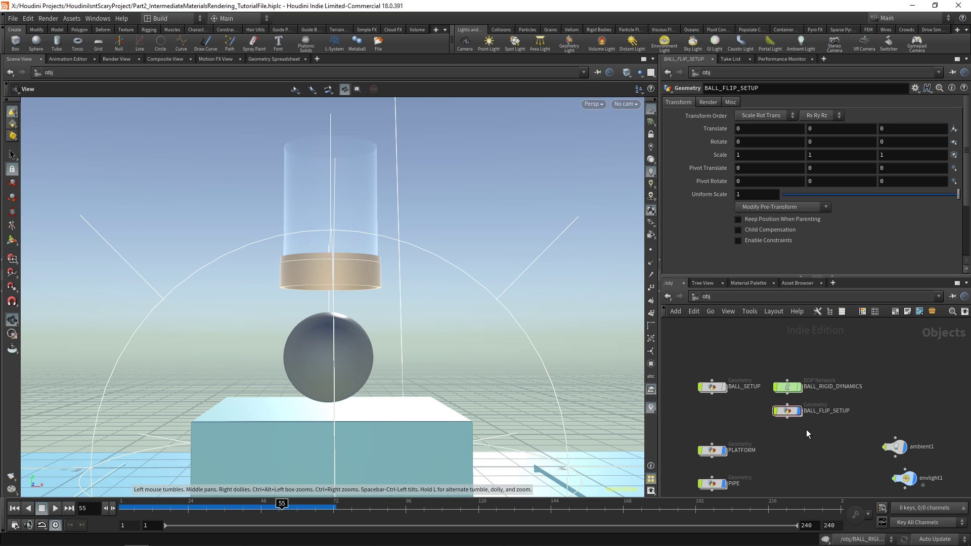
mouse_move(783, 414)
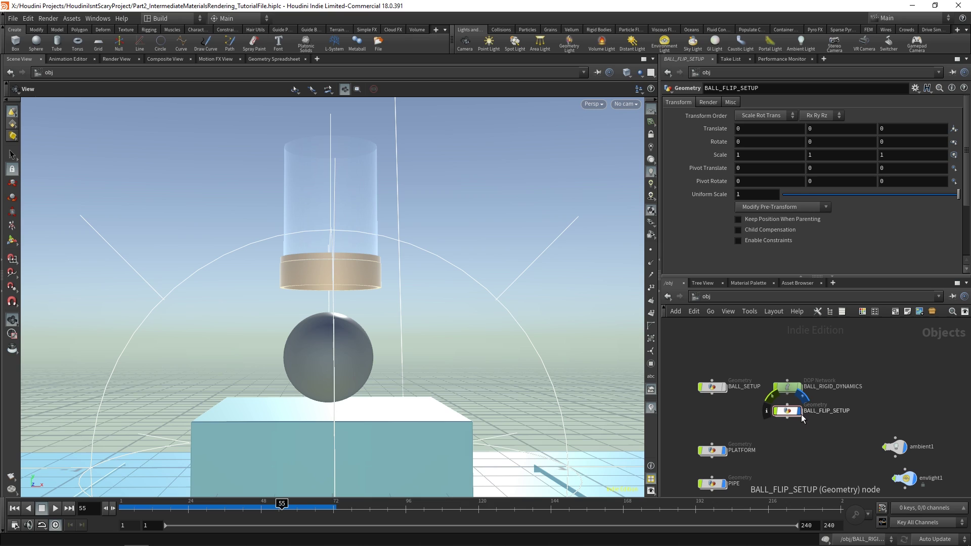
left_click(801, 414)
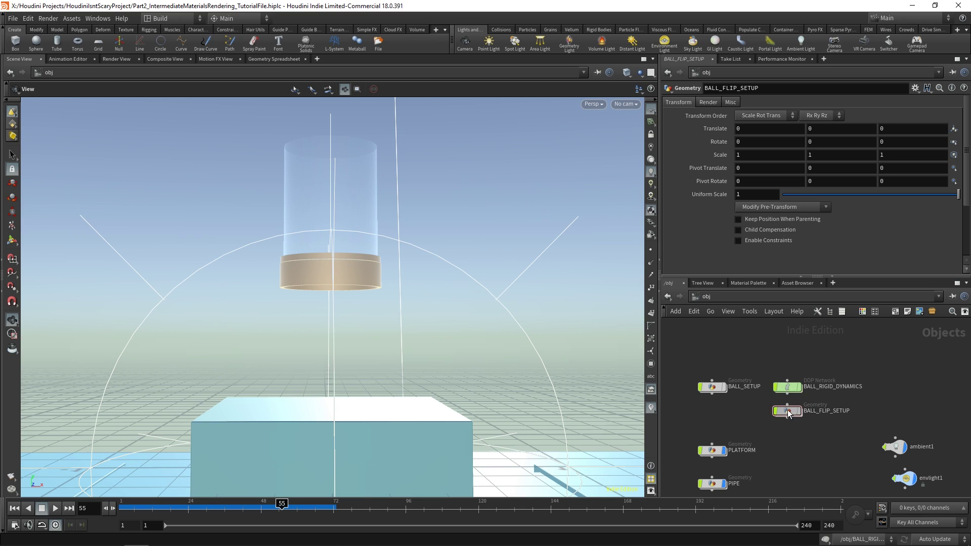
left_click_drag(787, 412, 714, 358)
Cluster cam1, spotlight1 and distantlight1 with the other lights, then select all five
middle_click_drag(822, 447, 815, 396)
scroll(815, 396, "down", 3)
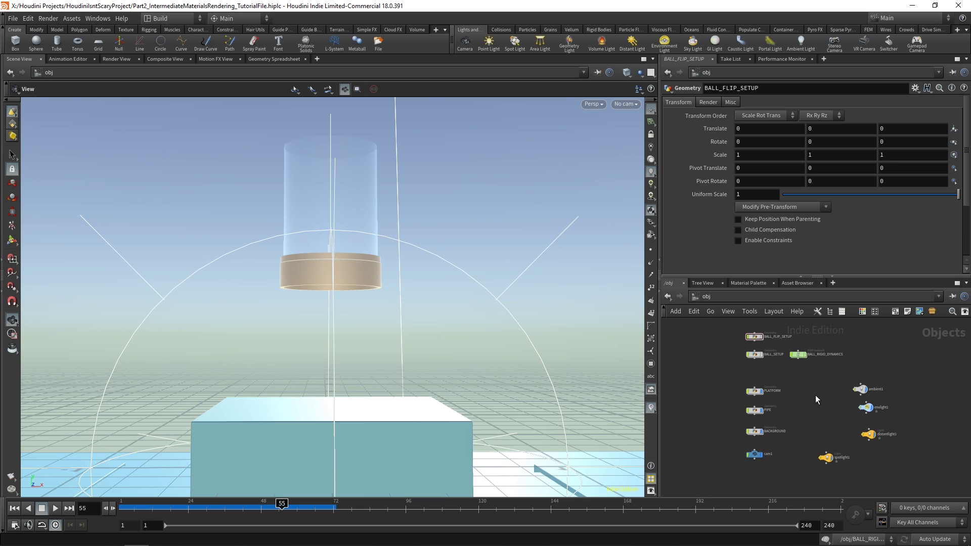
scroll(790, 458, "up", 3)
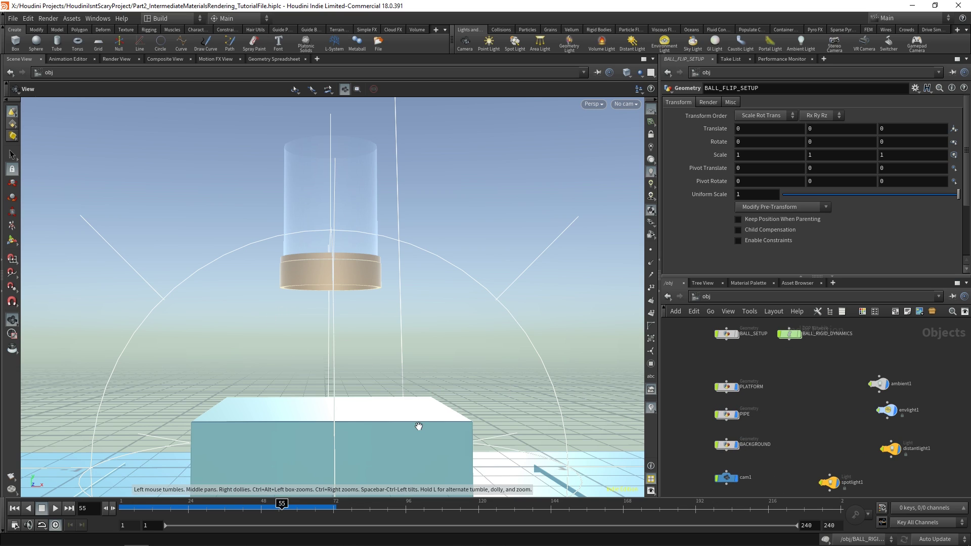
middle_click_drag(782, 351, 781, 366)
left_click_drag(531, 349, 466, 332)
middle_click_drag(782, 412, 764, 354)
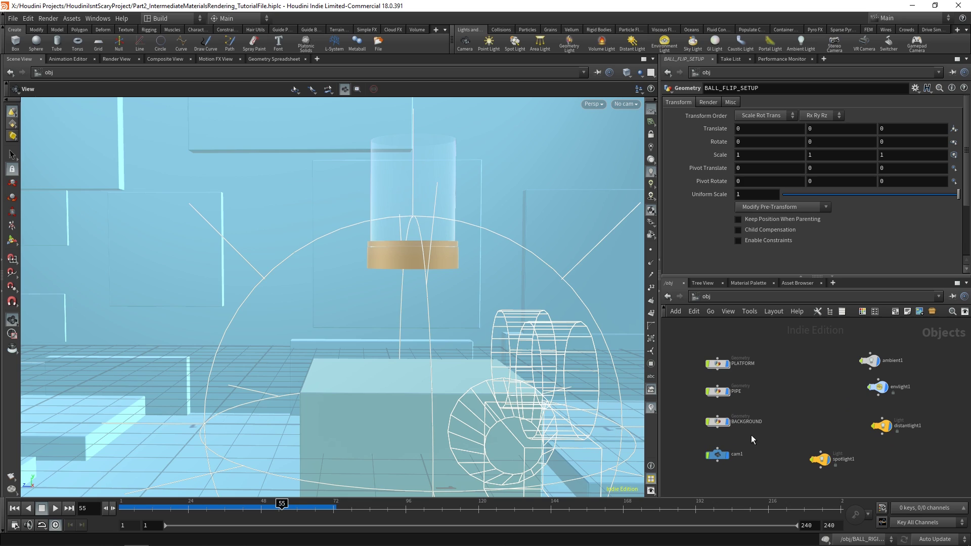
left_click_drag(715, 457, 821, 363)
left_click_drag(820, 461, 871, 388)
left_click_drag(882, 433, 918, 367)
middle_click_drag(919, 401, 880, 420)
left_click_drag(771, 446, 921, 361)
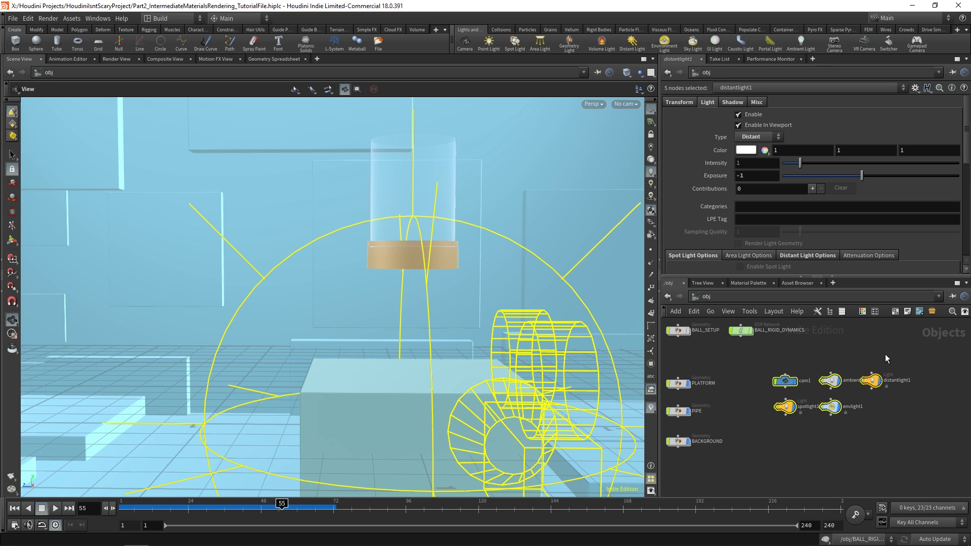
Wrap cam1 and the four lights in a network box titled ENVIRONMENT NODES and position it
left_click(895, 311)
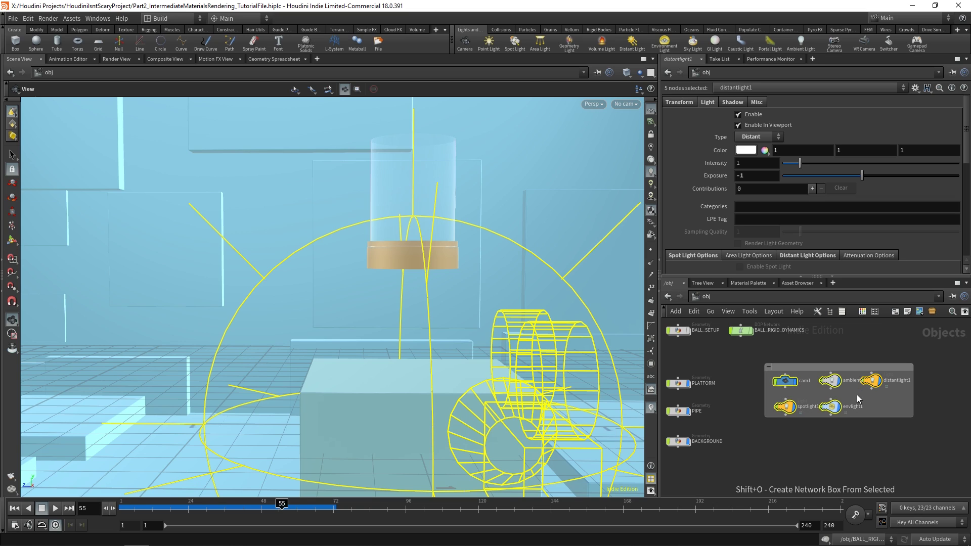
left_click_drag(851, 419, 853, 446)
left_click(778, 368)
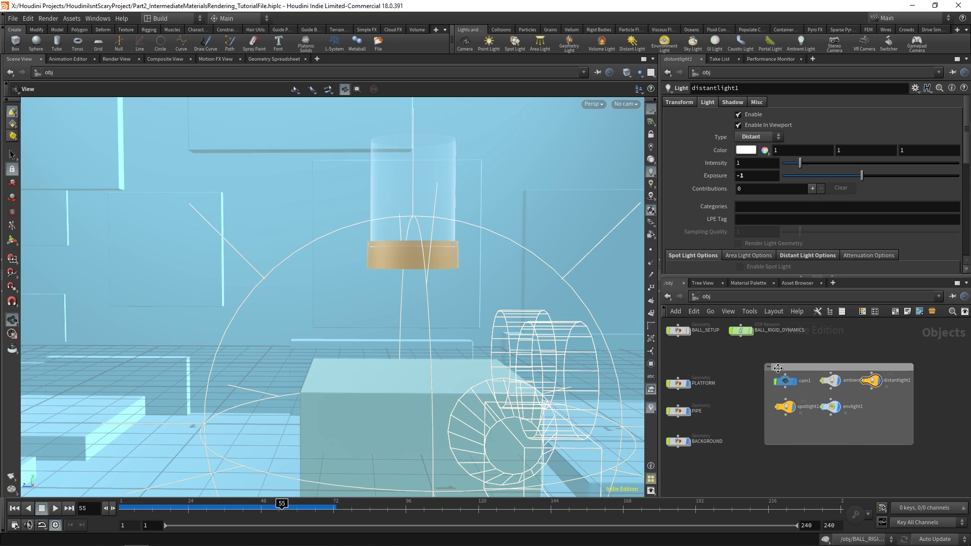
double_click(781, 366)
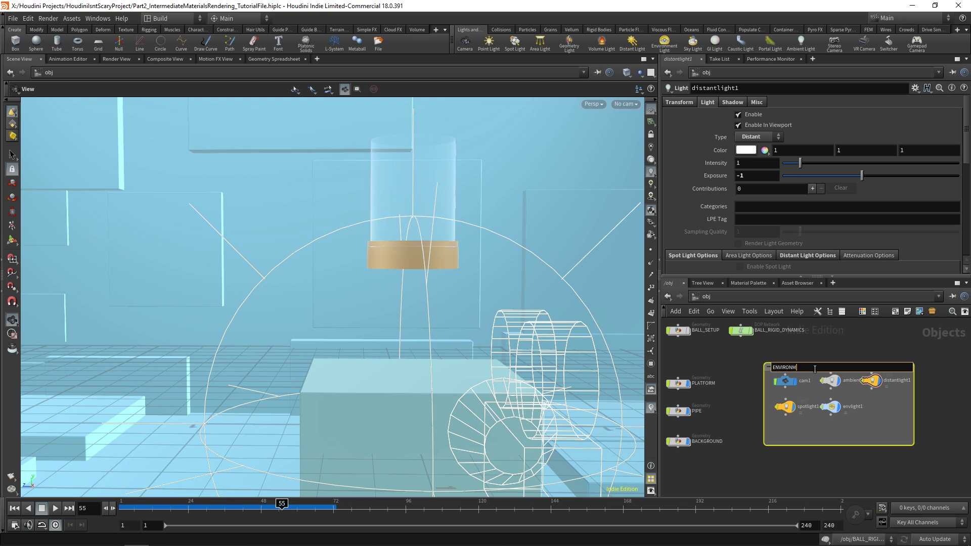
type("ENVIRONMENT NODES")
key("Return")
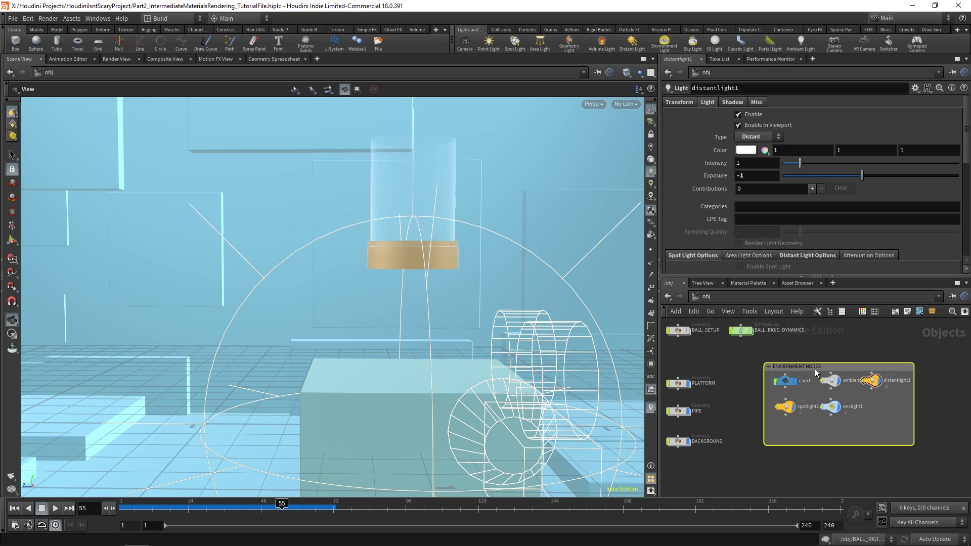
mouse_move(791, 365)
left_mouse_down()
mouse_move(819, 352)
mouse_move(793, 377)
left_mouse_up()
middle_click_drag(827, 368, 879, 413)
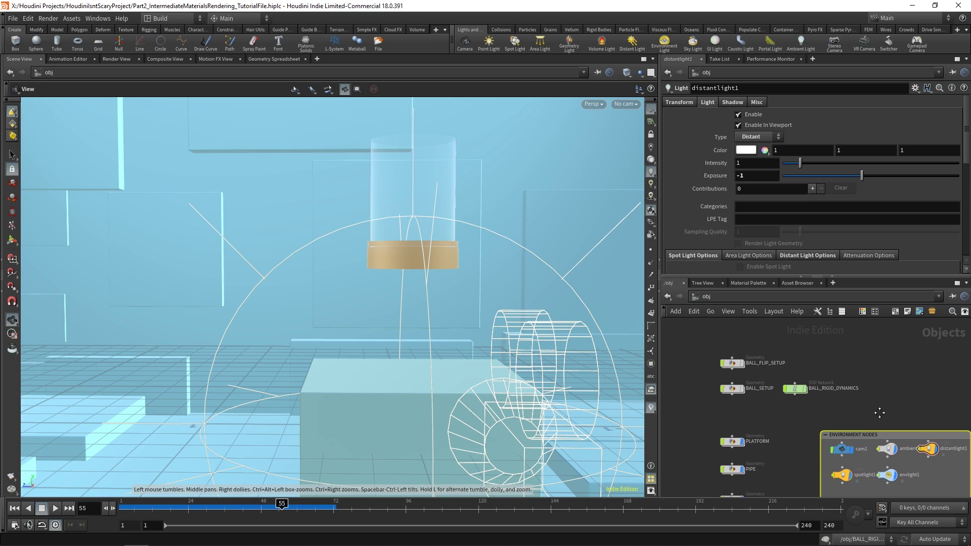
left_click_drag(698, 417, 874, 354)
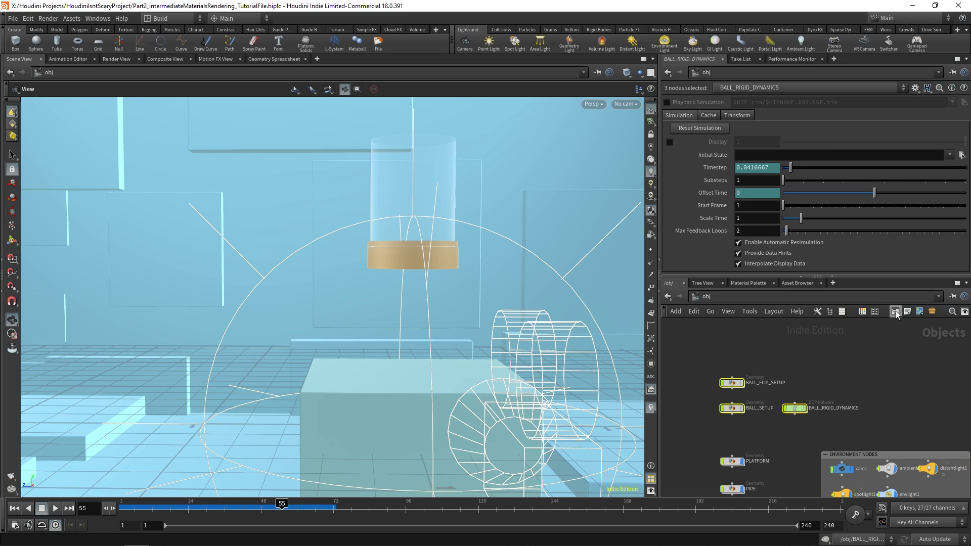
Box the three ball nodes into a network box titled SETUP NODES
key("shift+o")
double_click(773, 374)
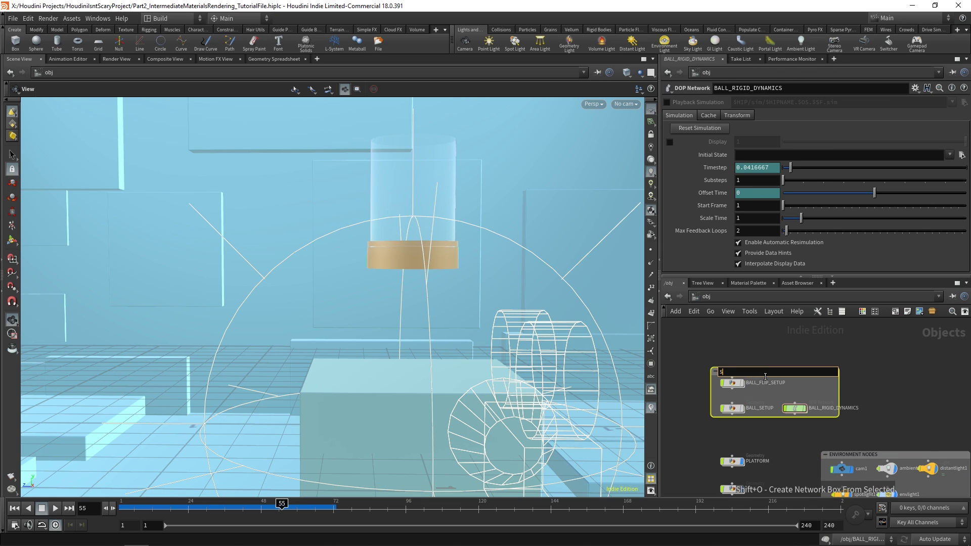
type("SETUP NODES")
key("Return")
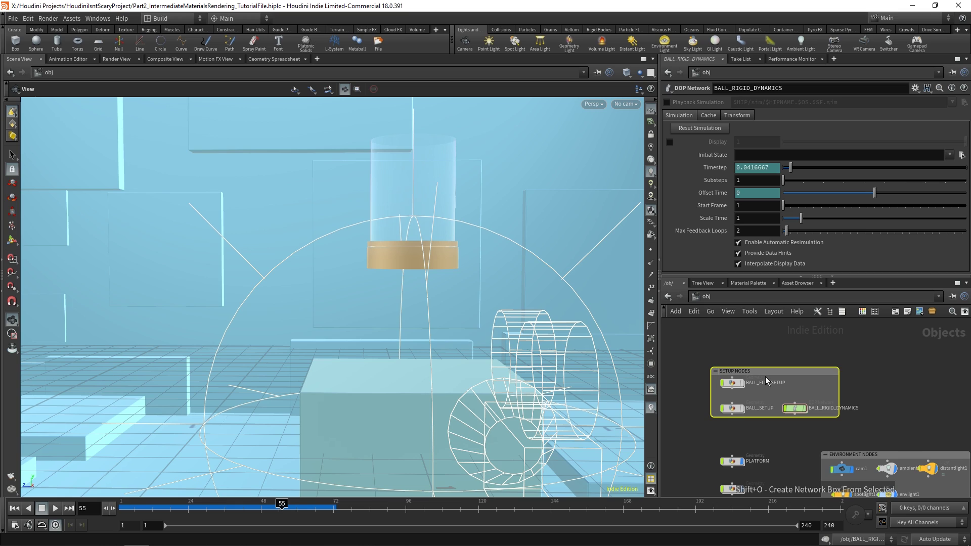
left_click_drag(765, 375, 875, 390)
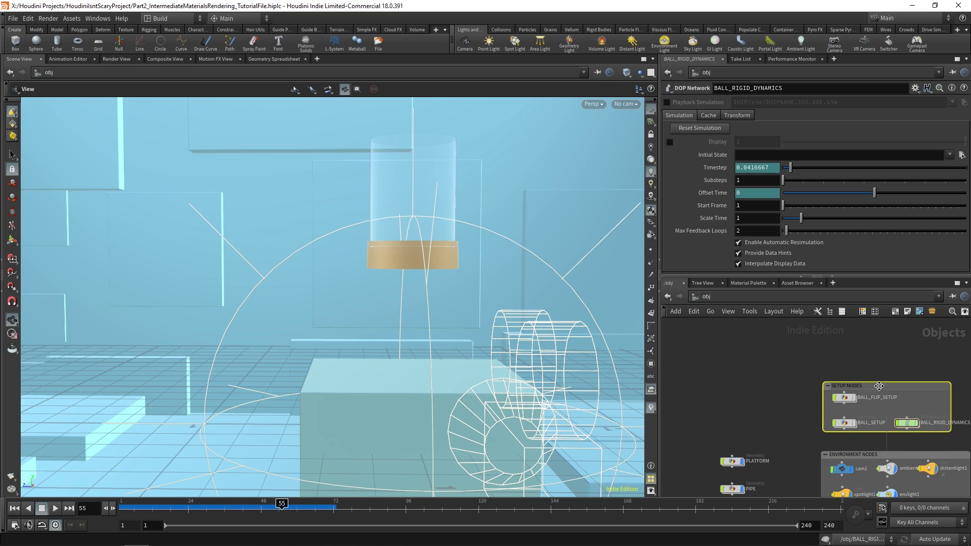
Box PLATFORM, PIPE and BACKGROUND into a RENDER NODES network box aligned with the others
middle_click_drag(731, 404, 713, 347)
scroll(713, 347, "down", 2)
left_click_drag(696, 471, 772, 359)
key("shift+o")
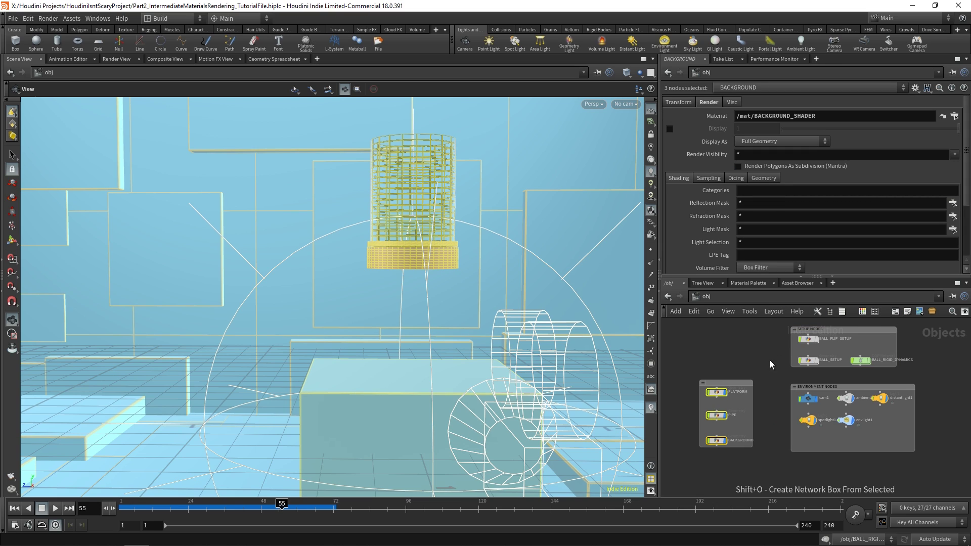
left_click_drag(749, 383, 763, 380)
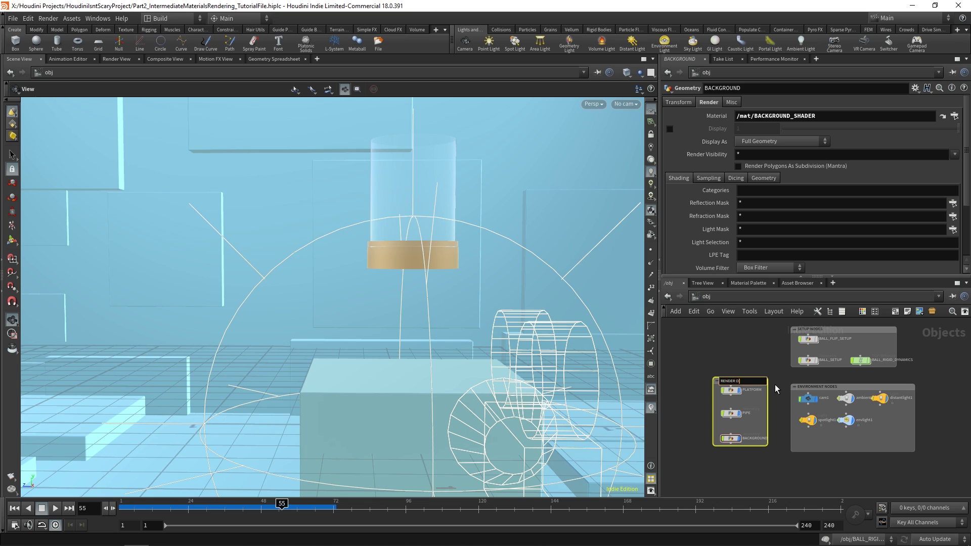
type("RENDER NODES")
key("Return")
left_click_drag(740, 382, 739, 332)
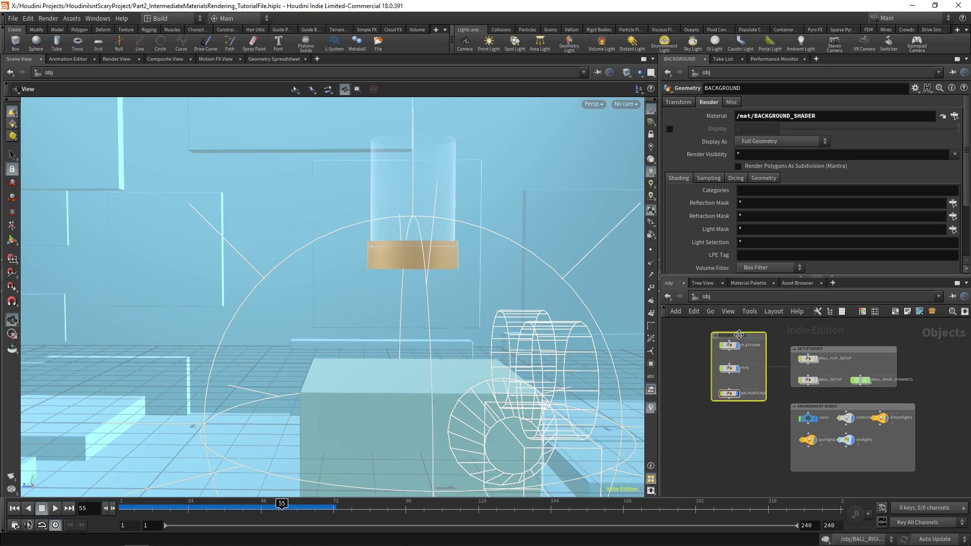
middle_click_drag(739, 339, 740, 366)
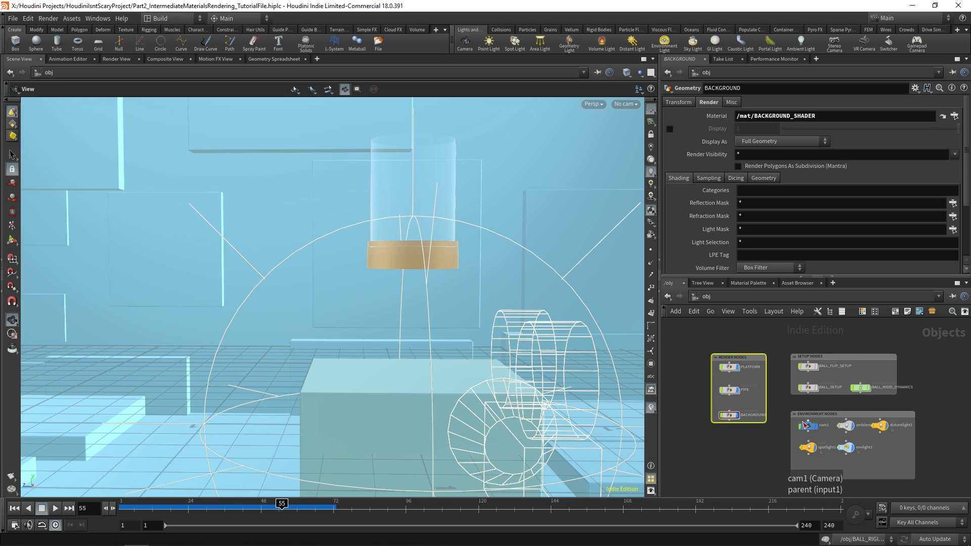
Colour the RENDER NODES network box dark blue from the colour palette
key("c")
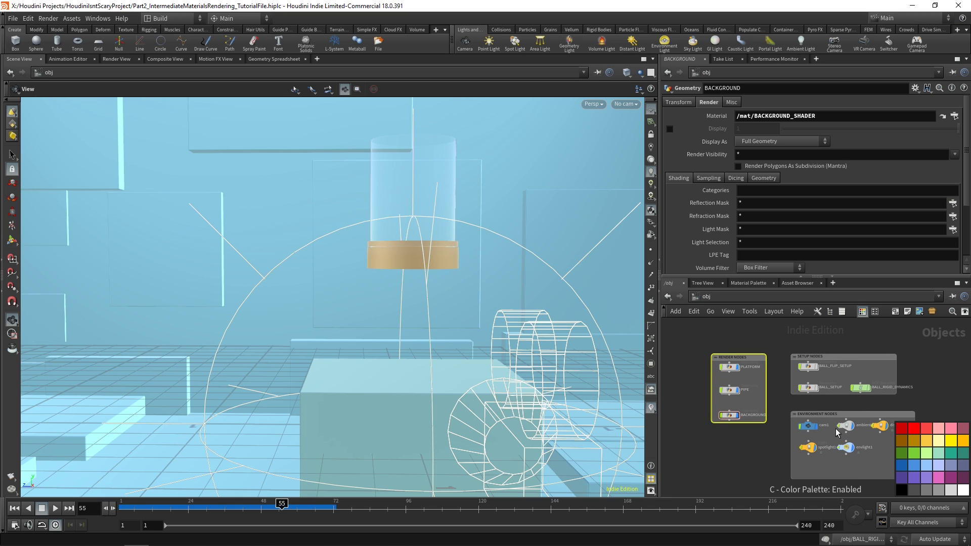
scroll(784, 364, "up", 2)
left_click(777, 341)
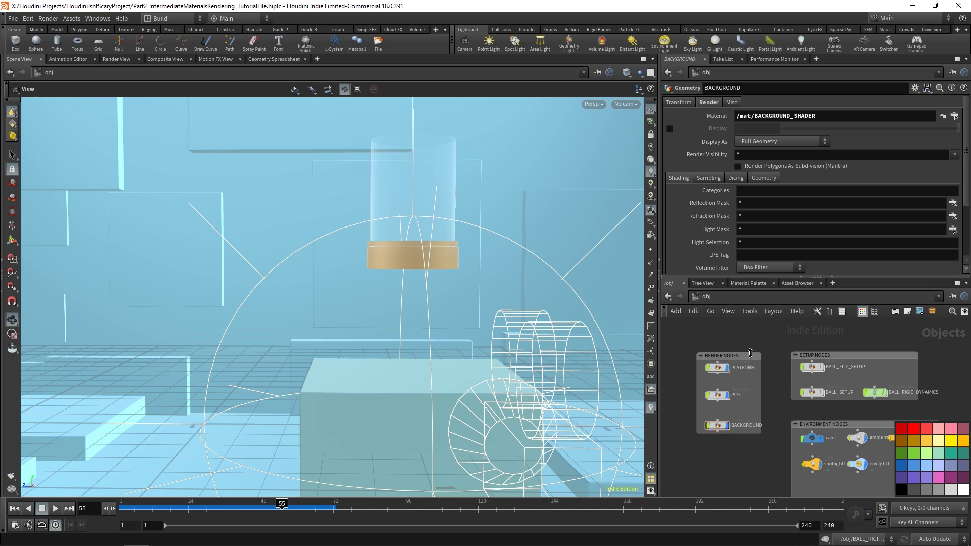
middle_click_drag(810, 341, 792, 334)
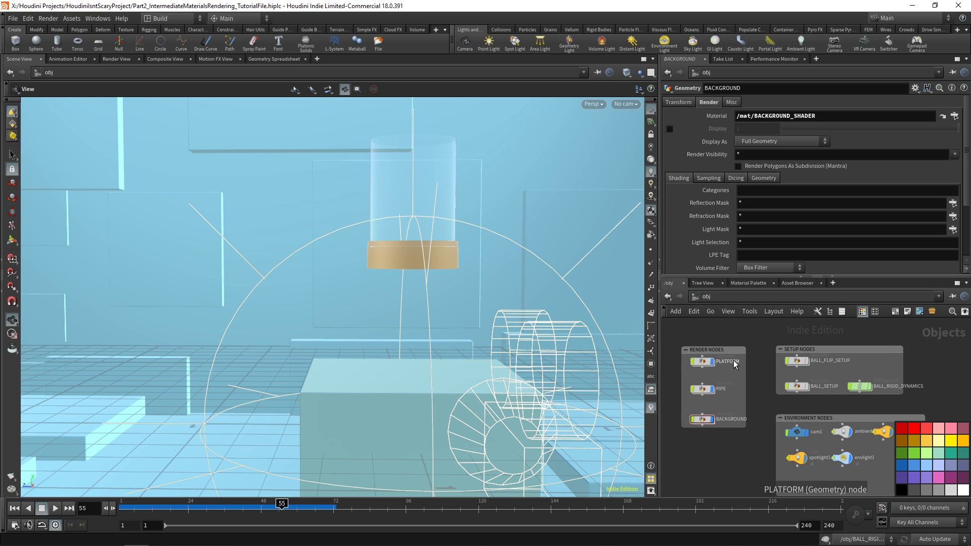
left_click(718, 349)
left_click(903, 470)
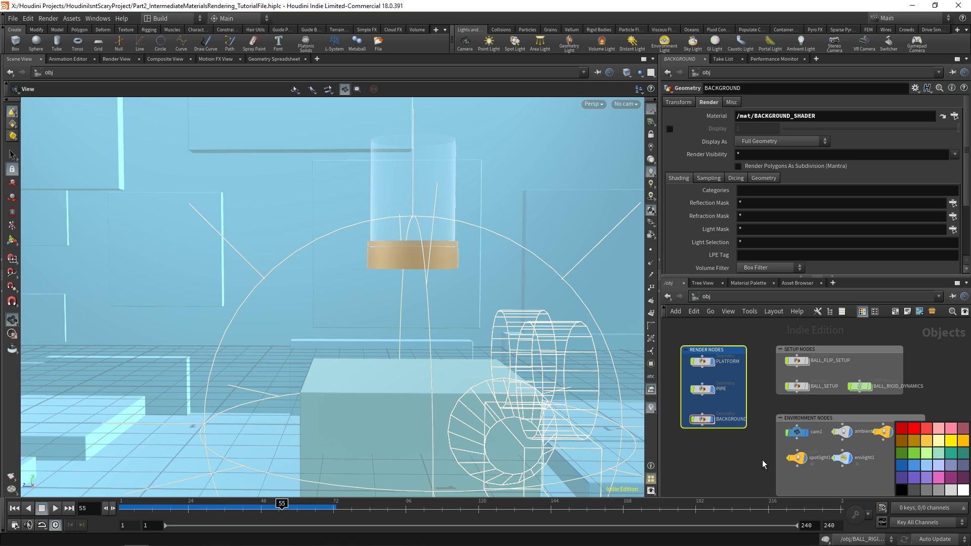
left_click(700, 381)
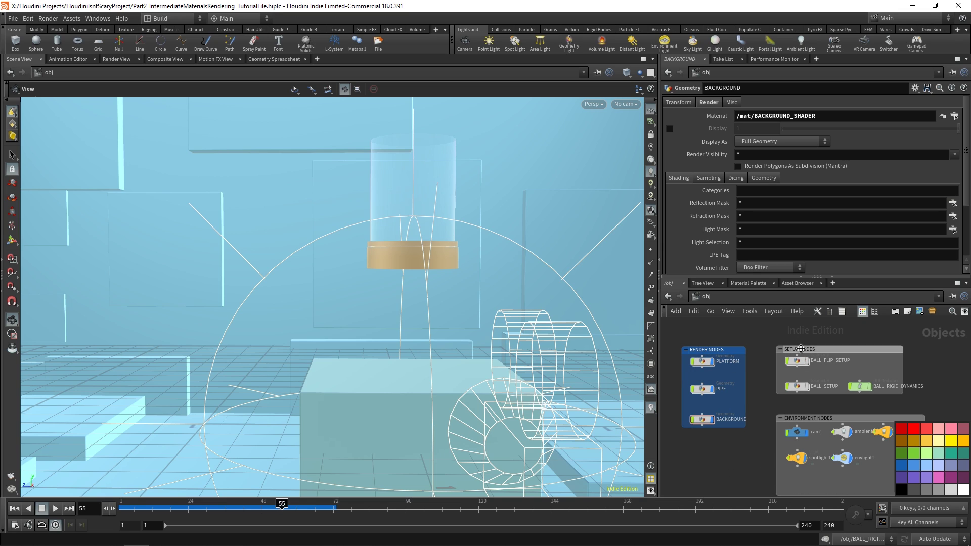
Colour the SETUP NODES box red and the ENVIRONMENT NODES box brown
left_click(807, 349)
left_click(901, 435)
middle_click_drag(761, 401, 754, 389)
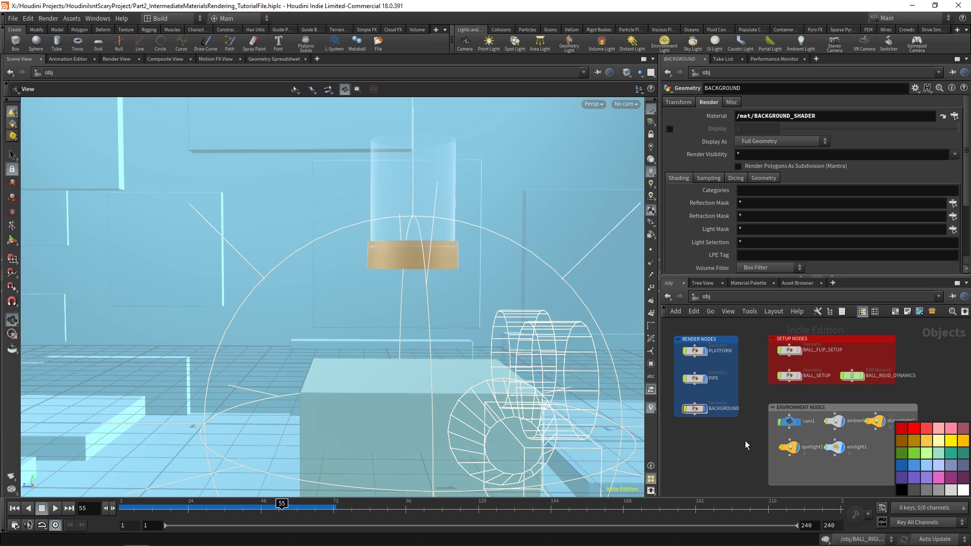
left_click(809, 408)
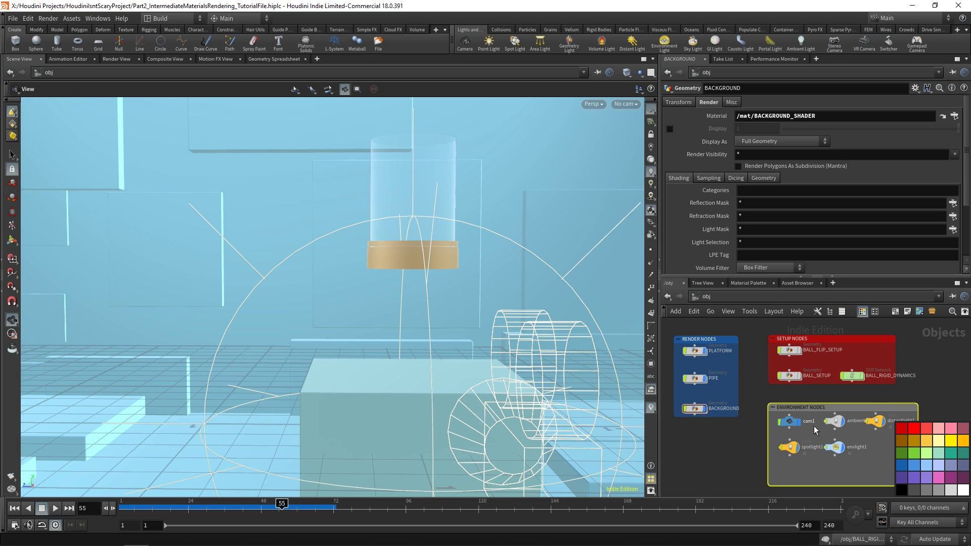
left_click(914, 444)
middle_click_drag(734, 455, 735, 432)
scroll(738, 417, "down", 3)
scroll(733, 425, "up", 2)
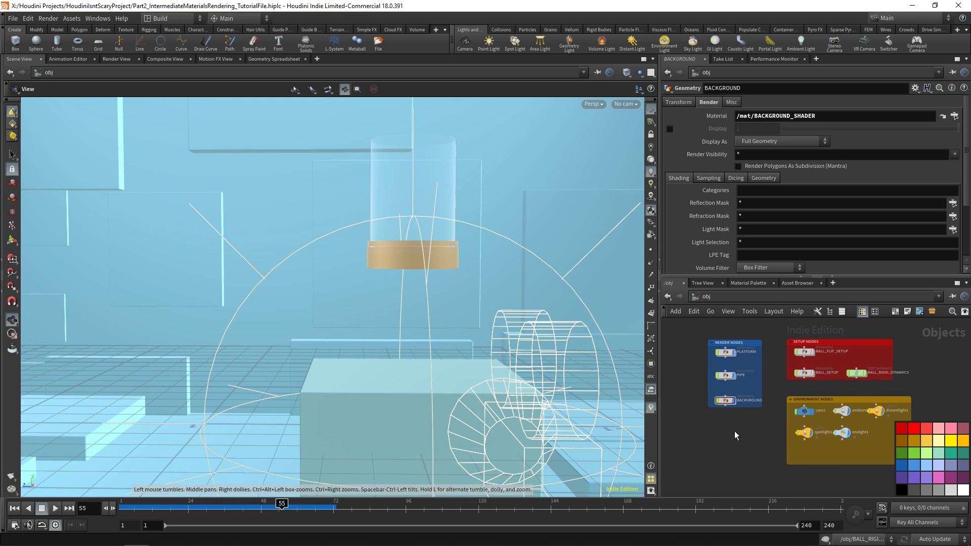